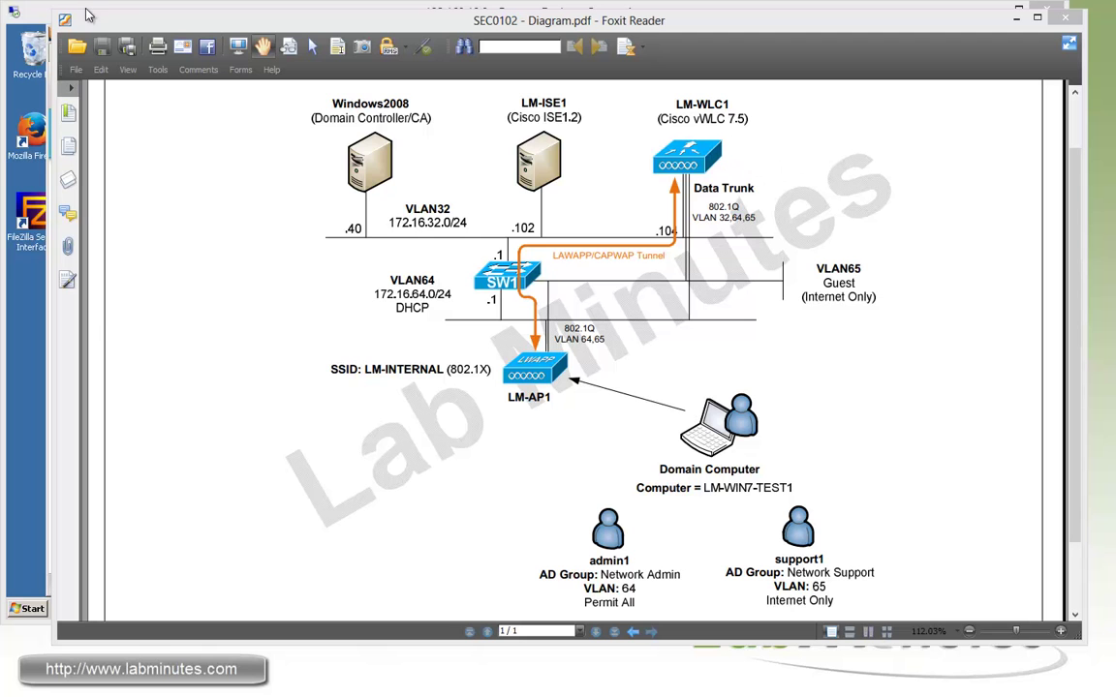
Step: Switch from the Foxit network diagram to the LM-WLC1 controller's LM-AP1 details page in Firefox
click(34, 21)
click(358, 57)
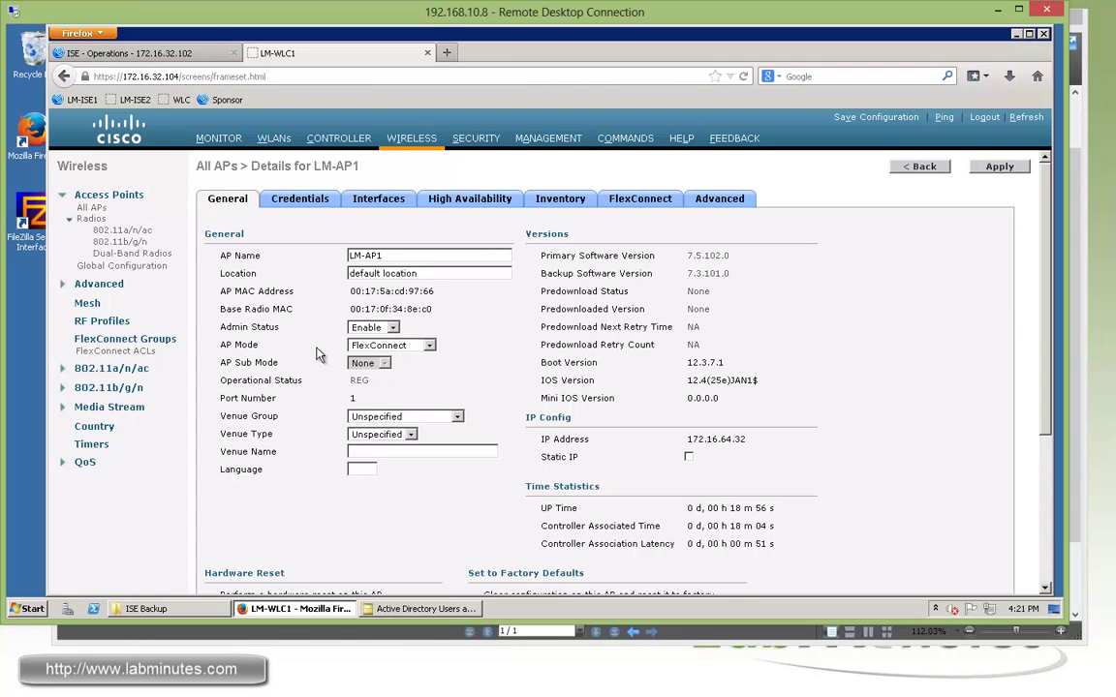
Step: Keep LM-AP1 in FlexConnect mode, then bring up the WLANs list and highlight LM-INTERNAL
click(426, 346)
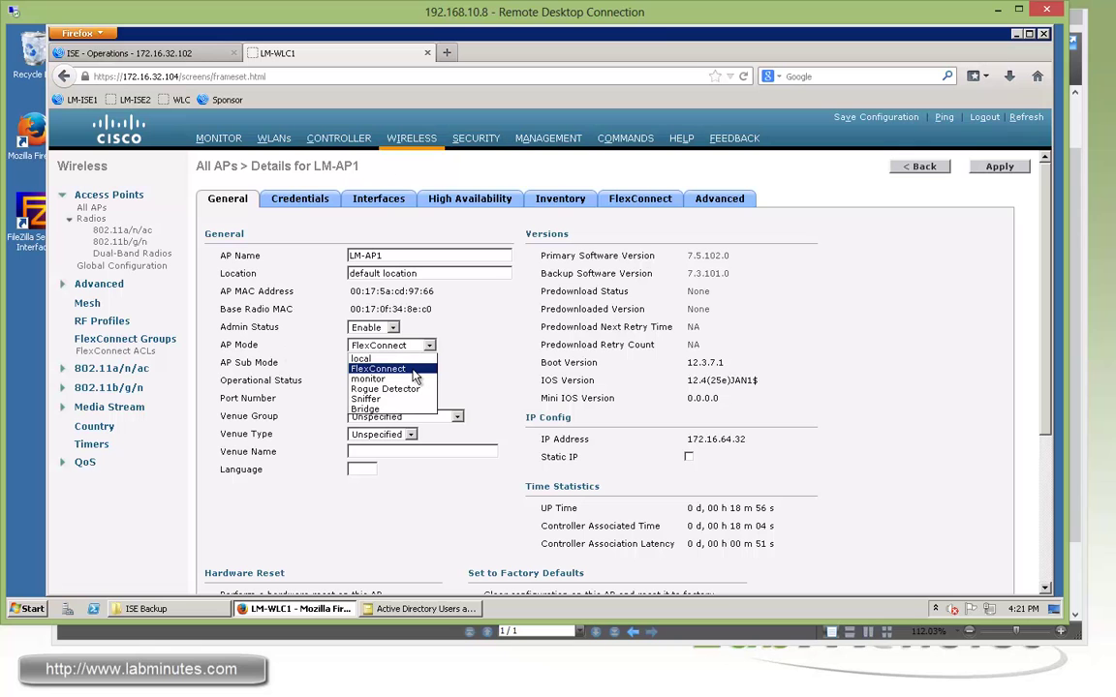
click(432, 321)
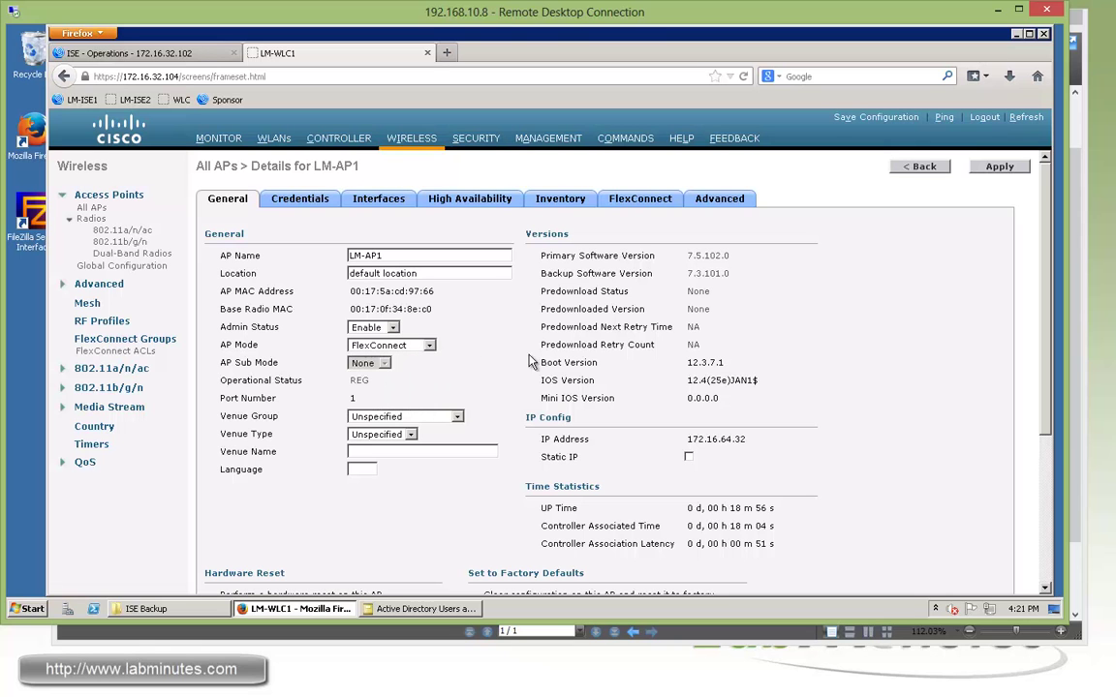
click(274, 139)
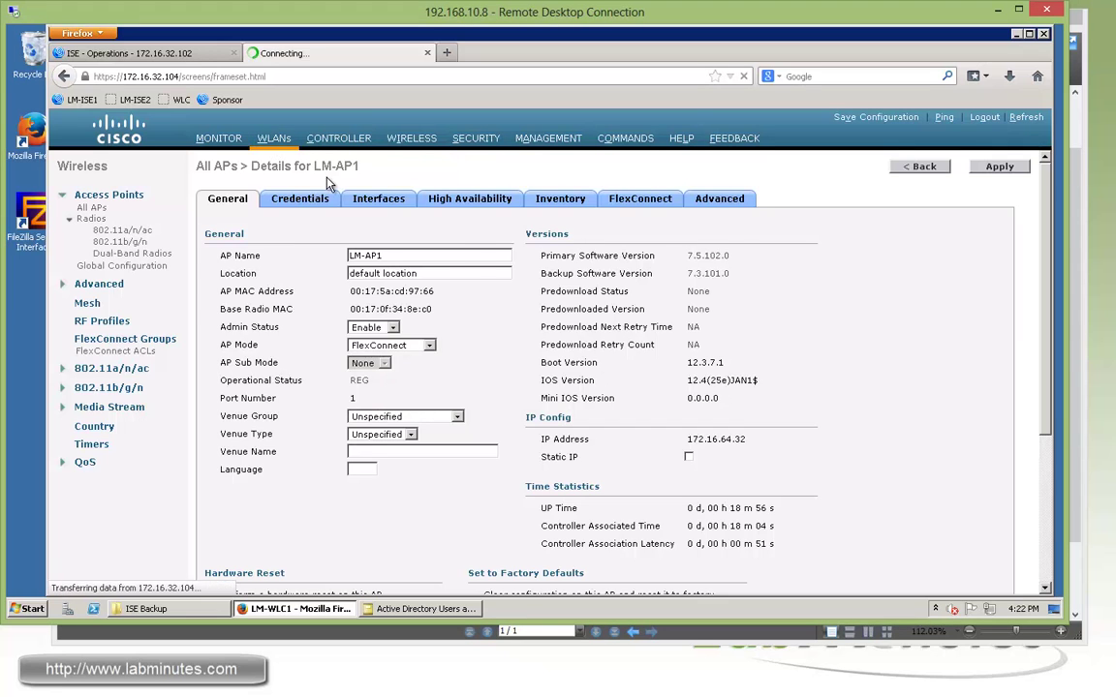
drag(391, 256, 334, 257)
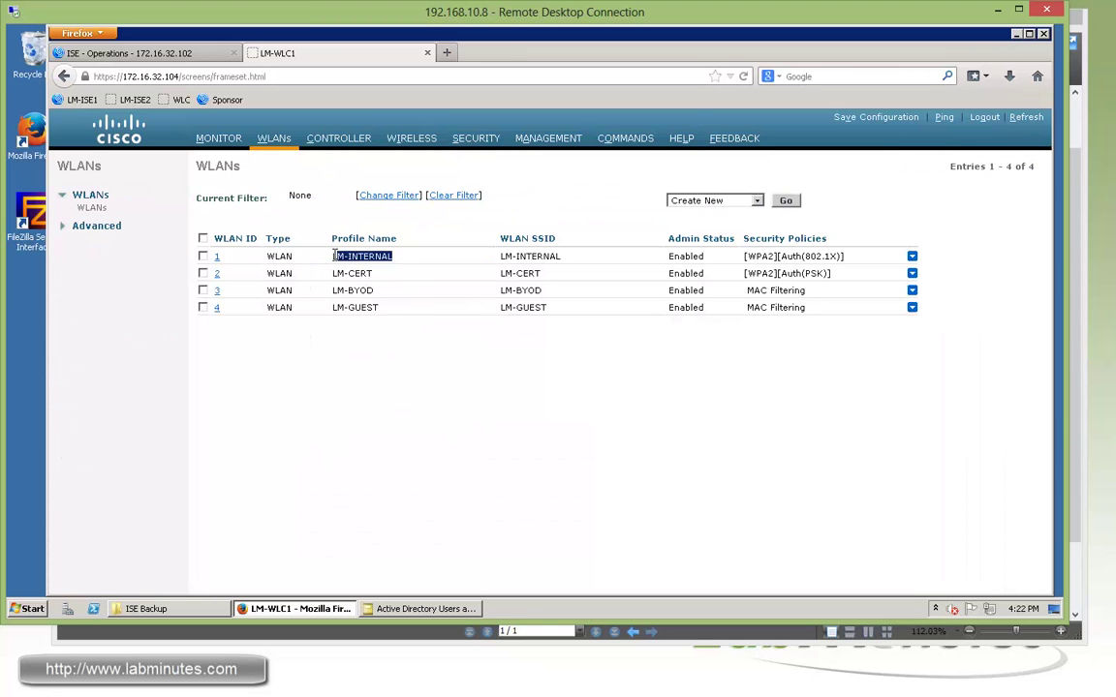
Step: Open WLAN LM-INTERNAL and check its Layer 2 security and AAA RADIUS servers
click(217, 257)
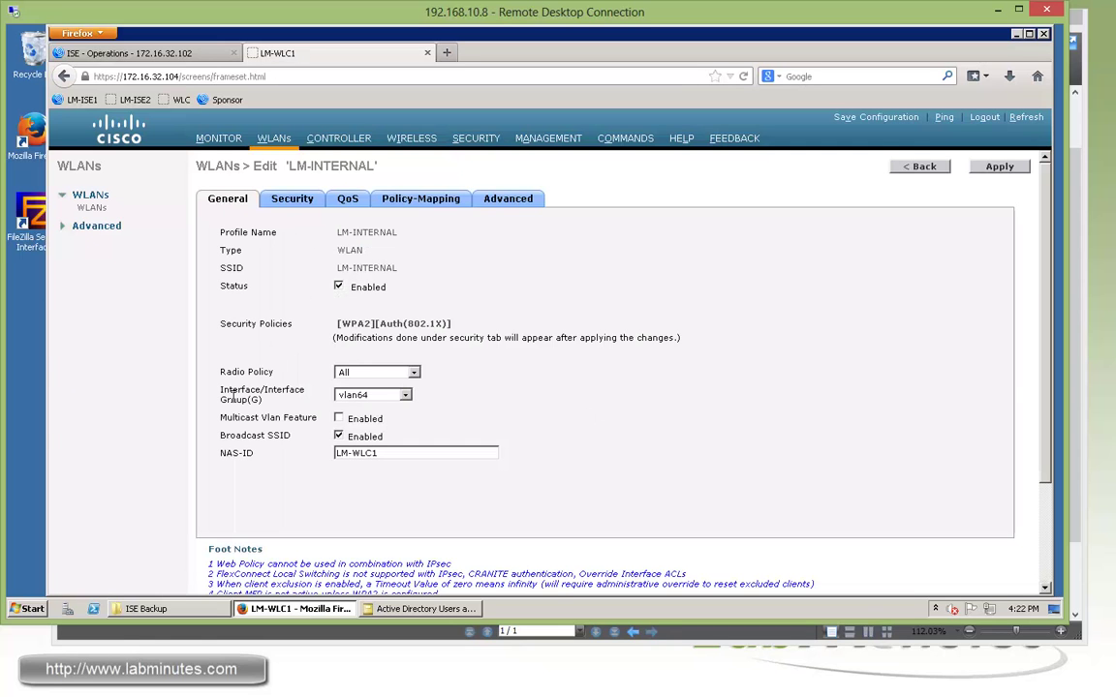
click(292, 201)
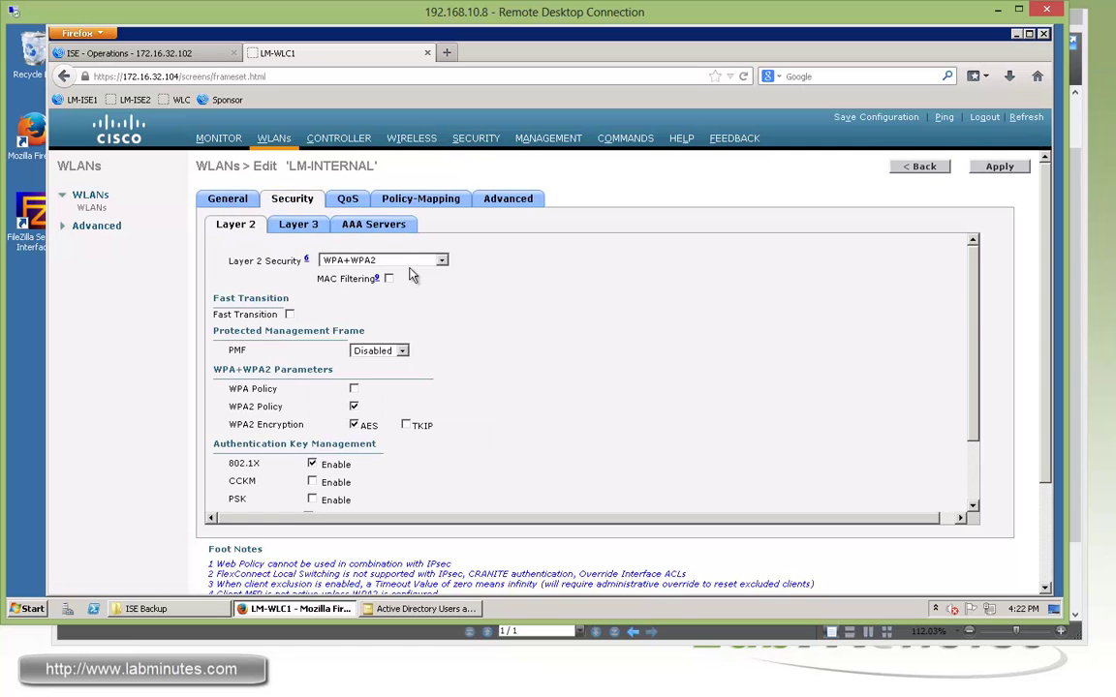
click(350, 224)
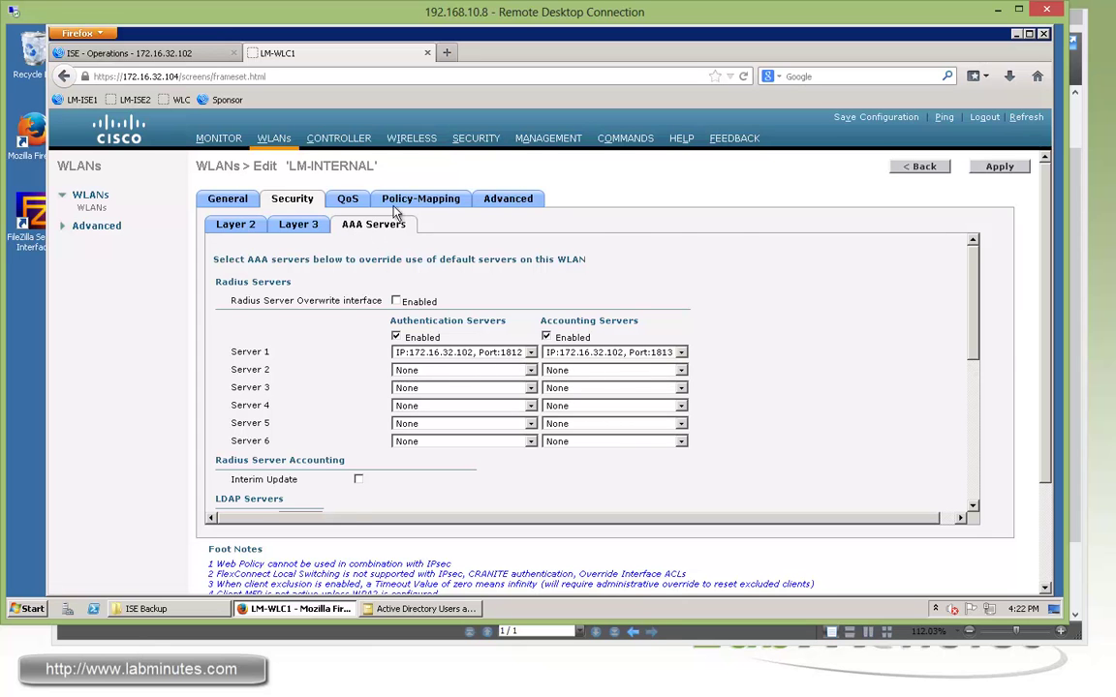
Step: Review LM-INTERNAL's Advanced settings, including Allow AAA Override, then return to the ISE dashboard
click(505, 199)
drag(238, 234, 303, 236)
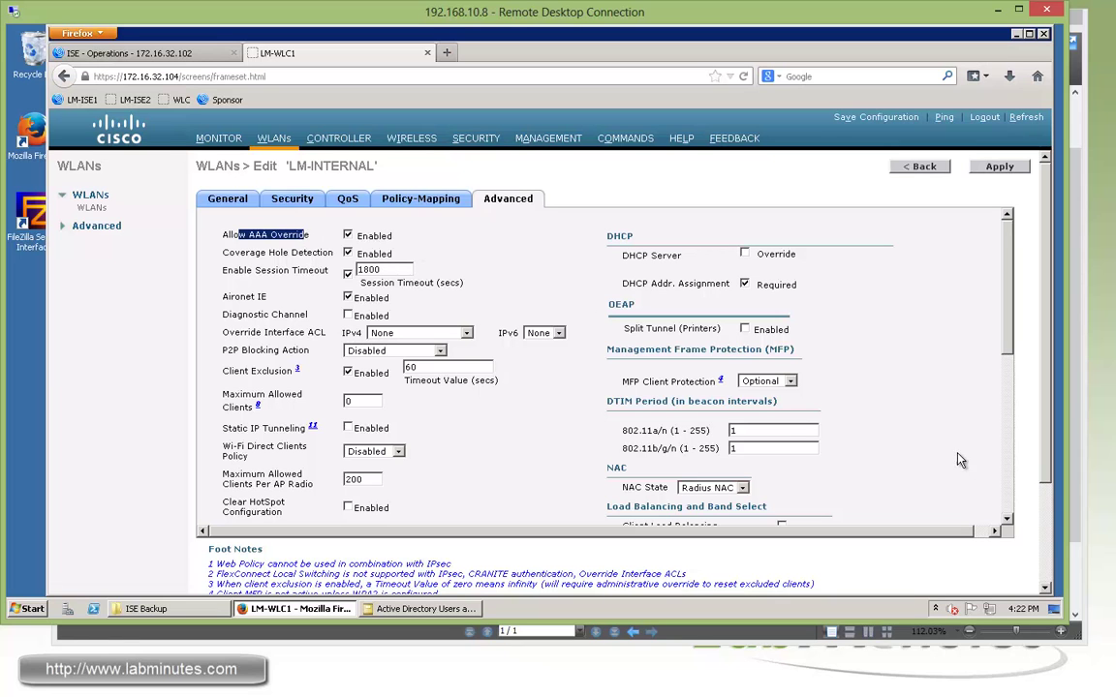
click(815, 396)
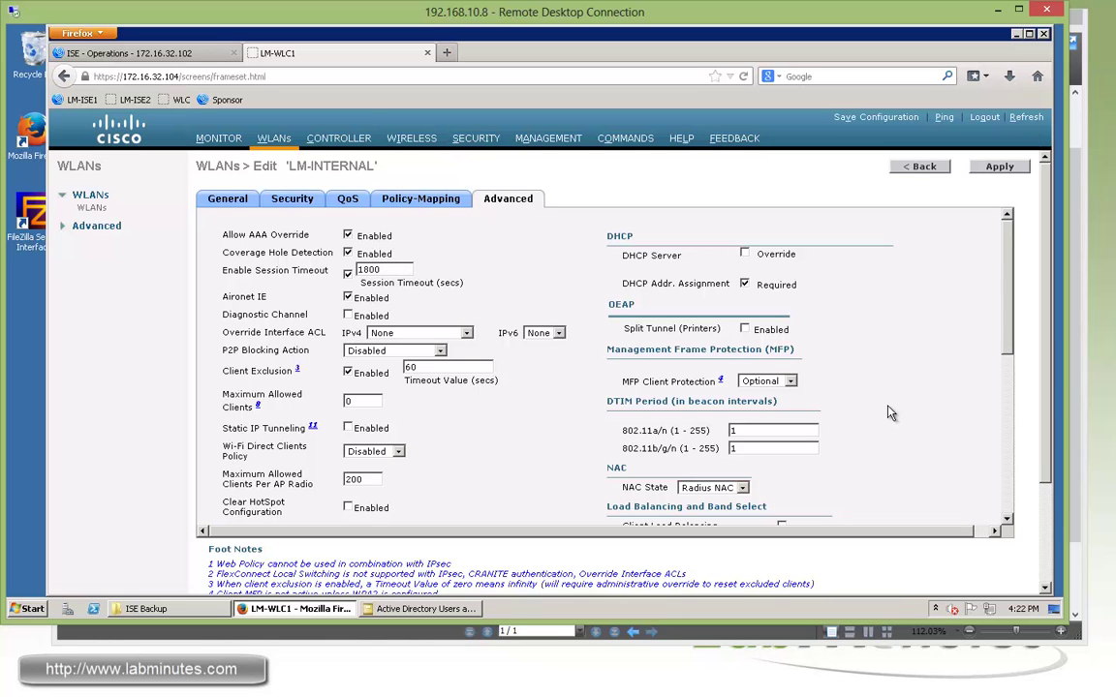
scroll(547, 415, down, 1)
scroll(542, 407, down, 5)
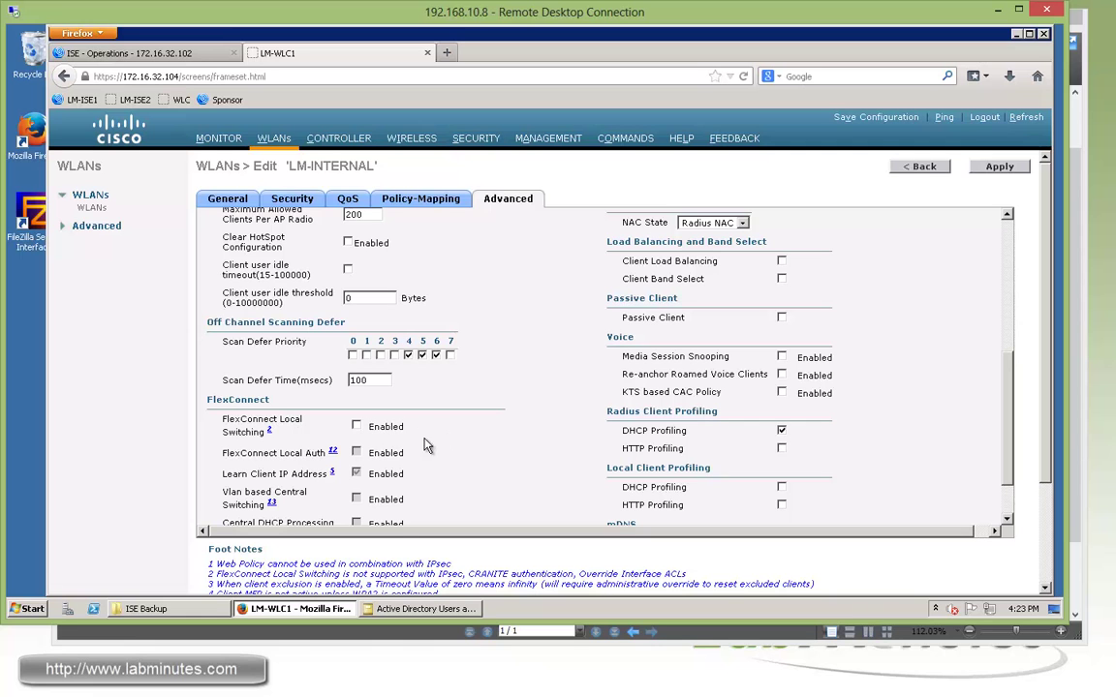
click(179, 52)
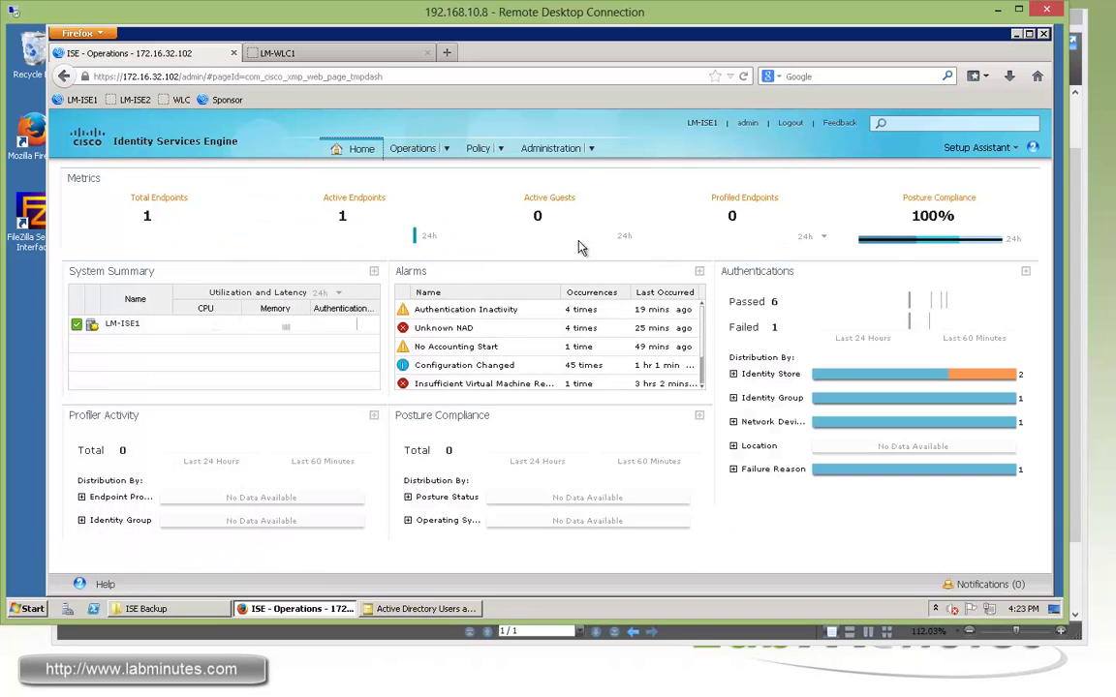
Step: Go to Network Device Groups in ISE Administration and expand All Device Types
click(595, 151)
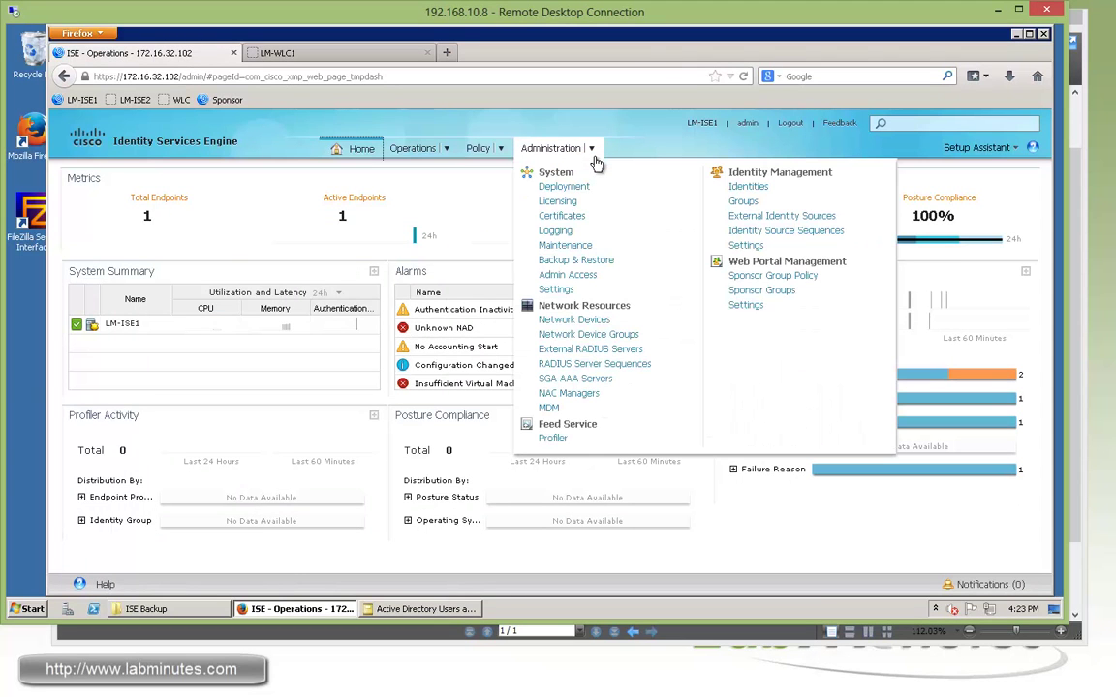
click(577, 319)
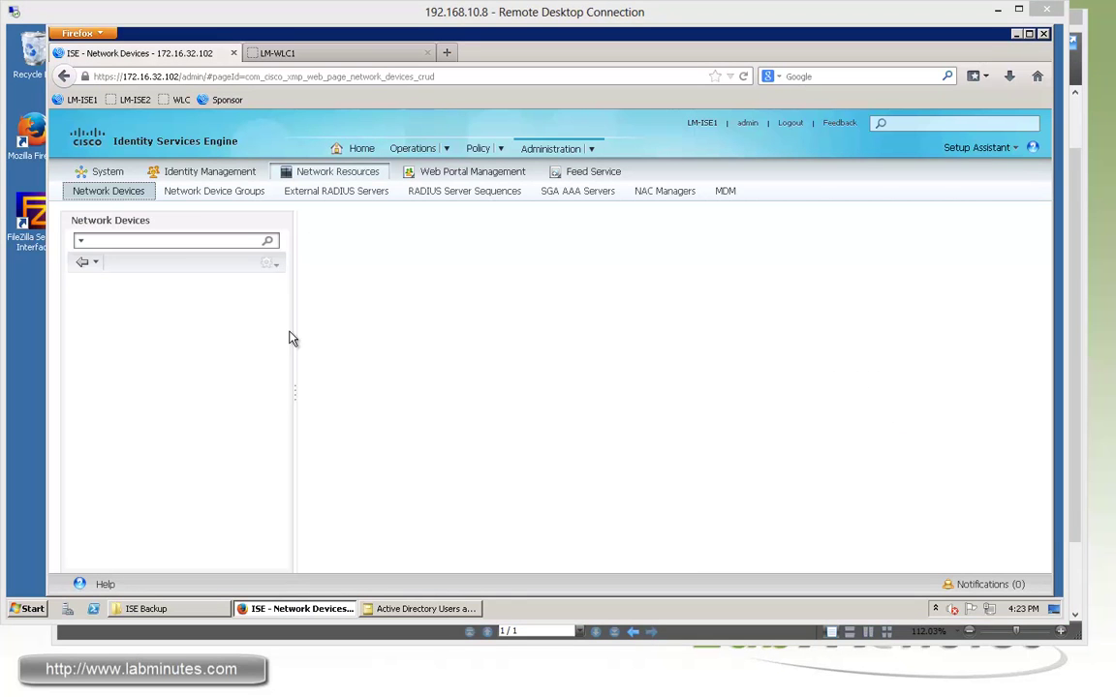
click(200, 193)
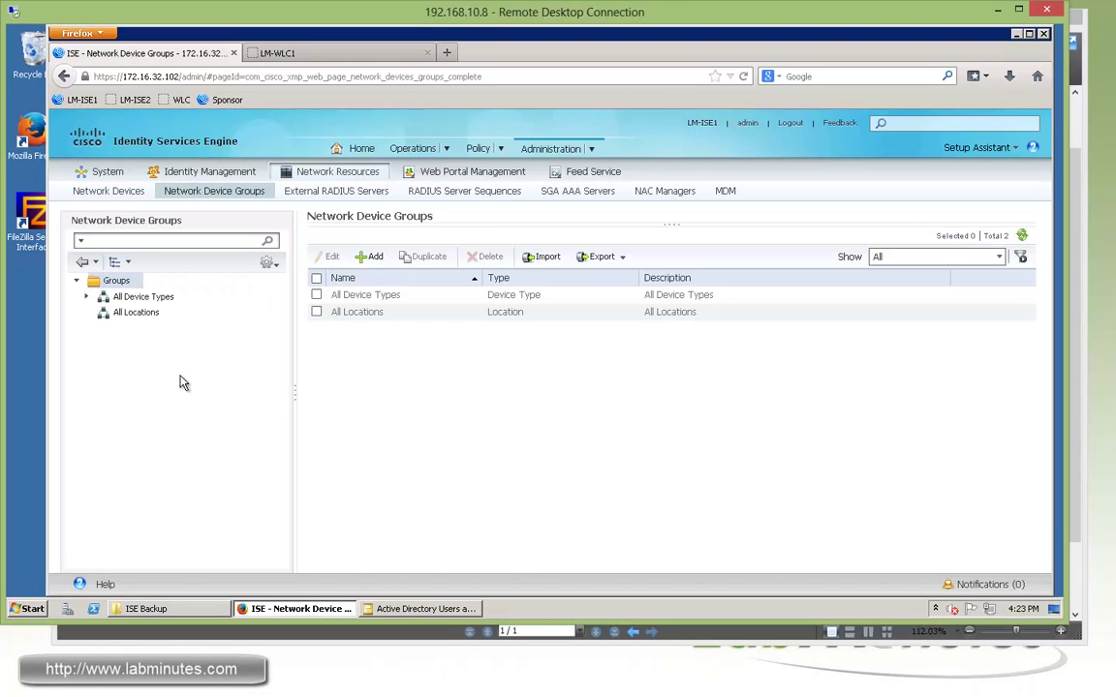
click(131, 296)
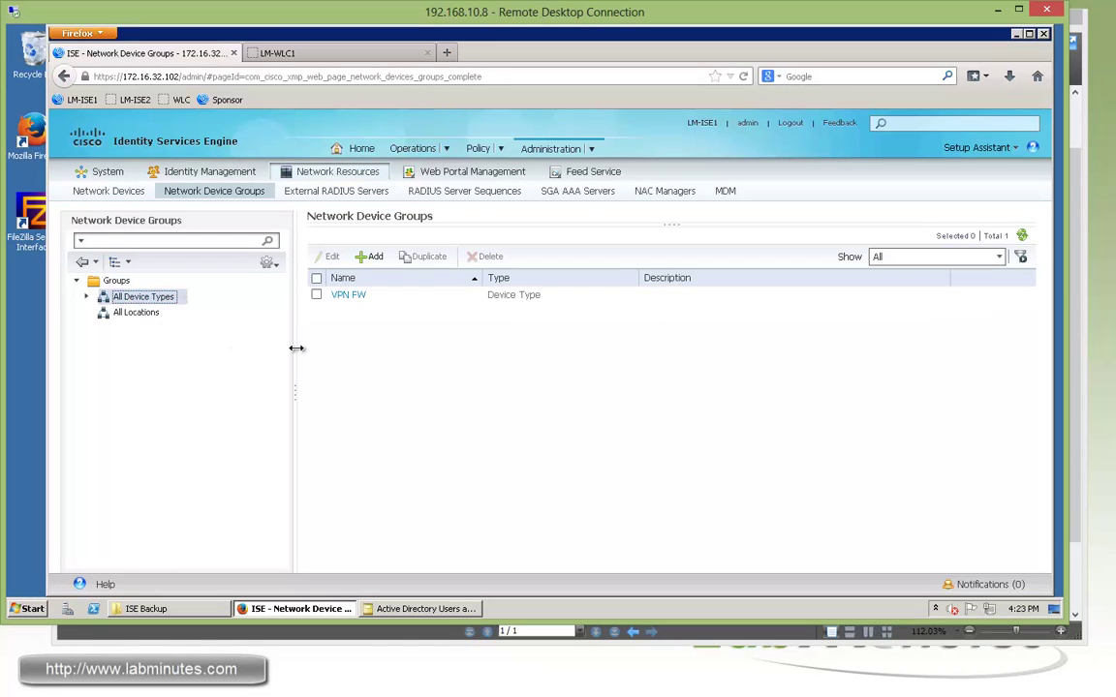
Step: Create a new device type group named WLC and submit it
click(364, 252)
click(392, 246)
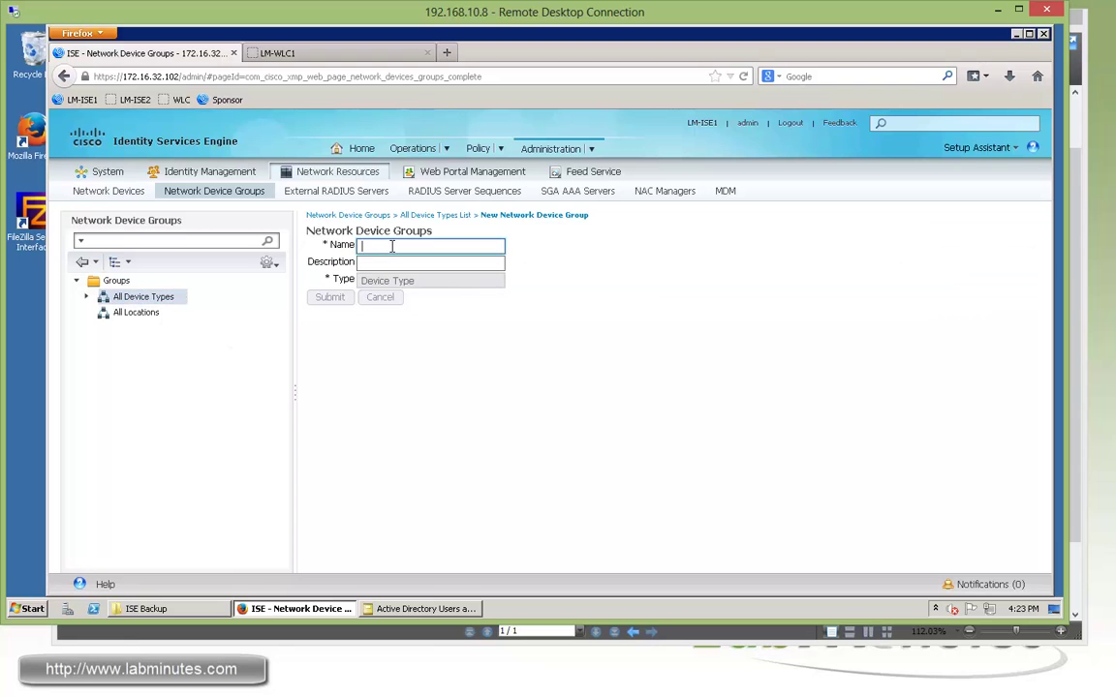
text(WLC)
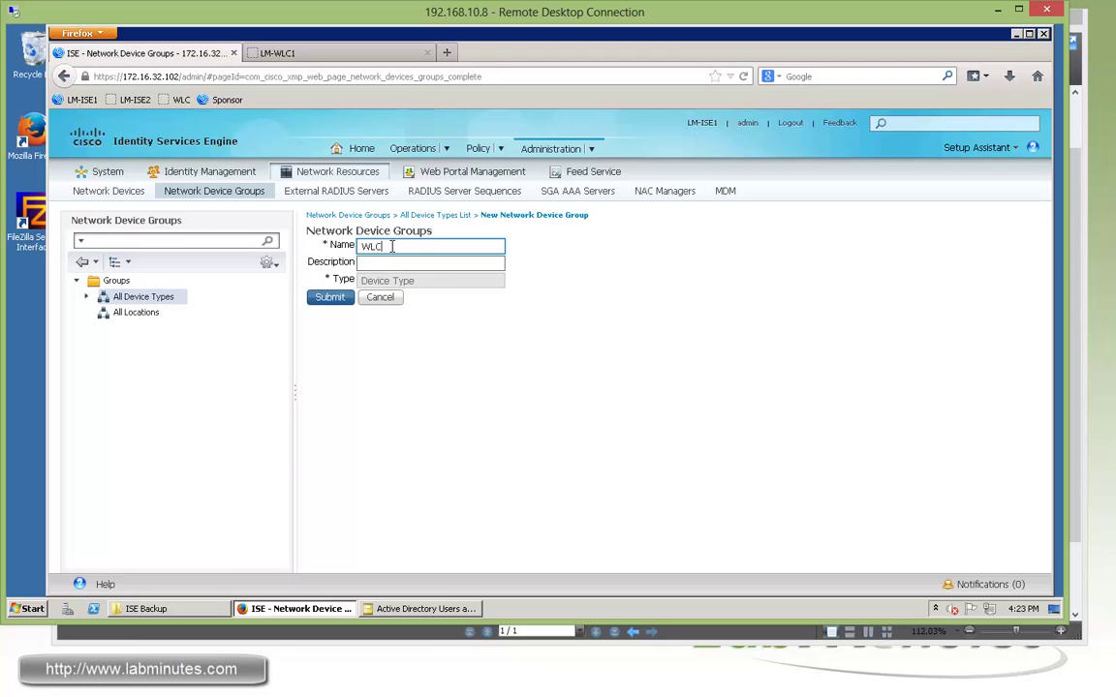
click(329, 296)
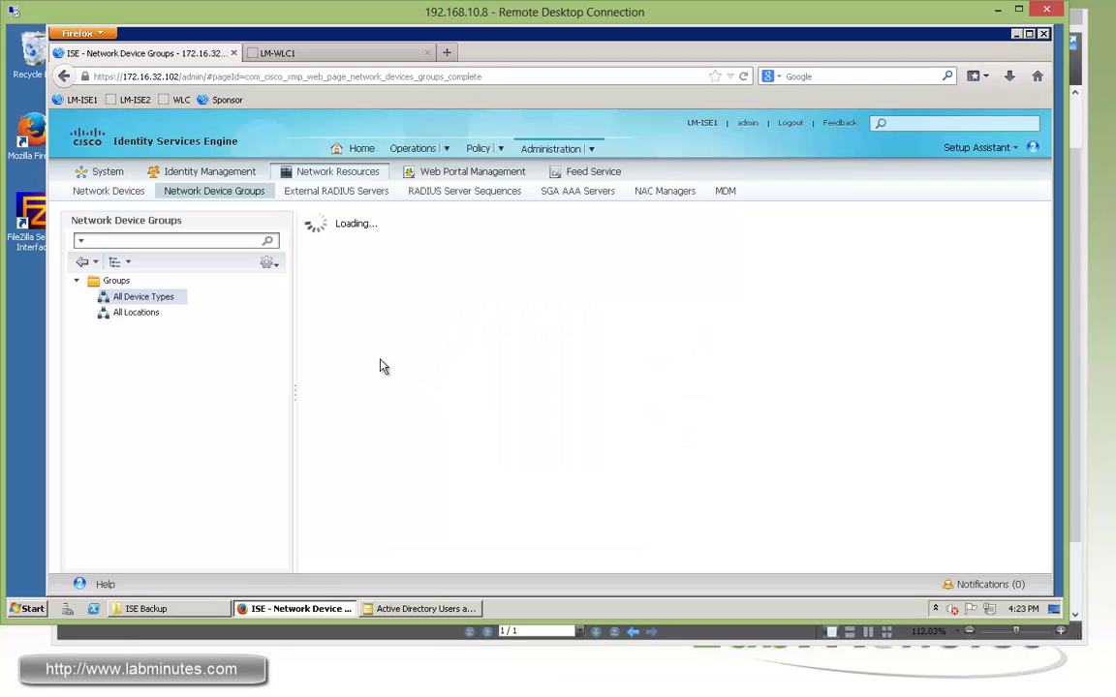
click(114, 194)
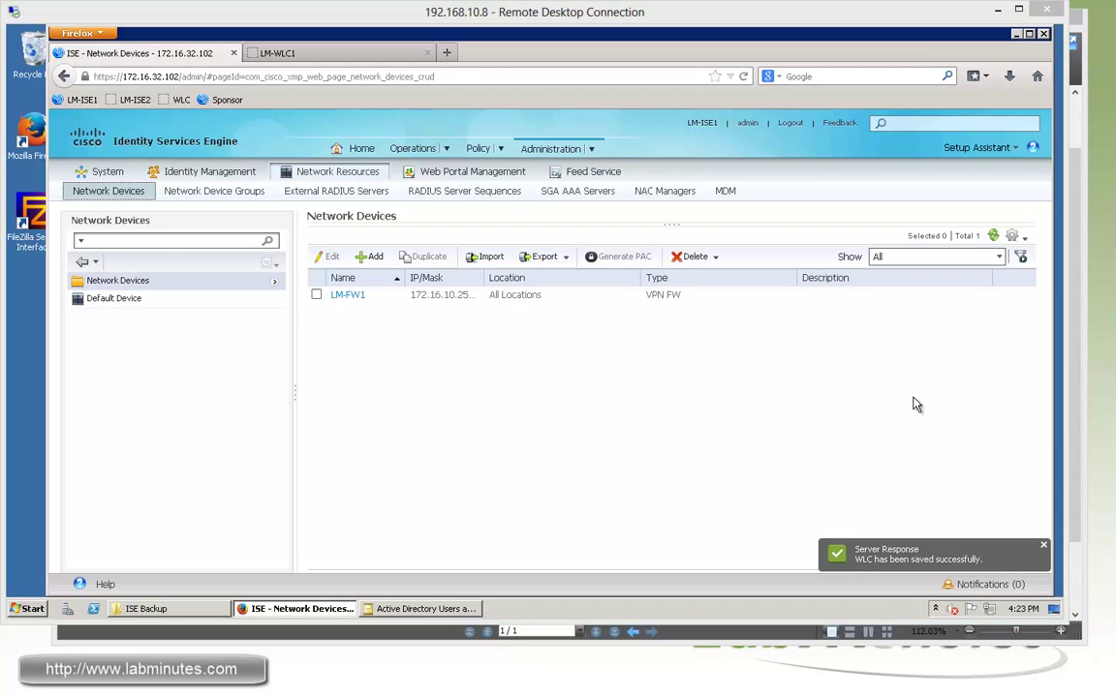
Step: Add network device LM-WLC1 at IP 172.16.32.104 with device type WLC
click(371, 256)
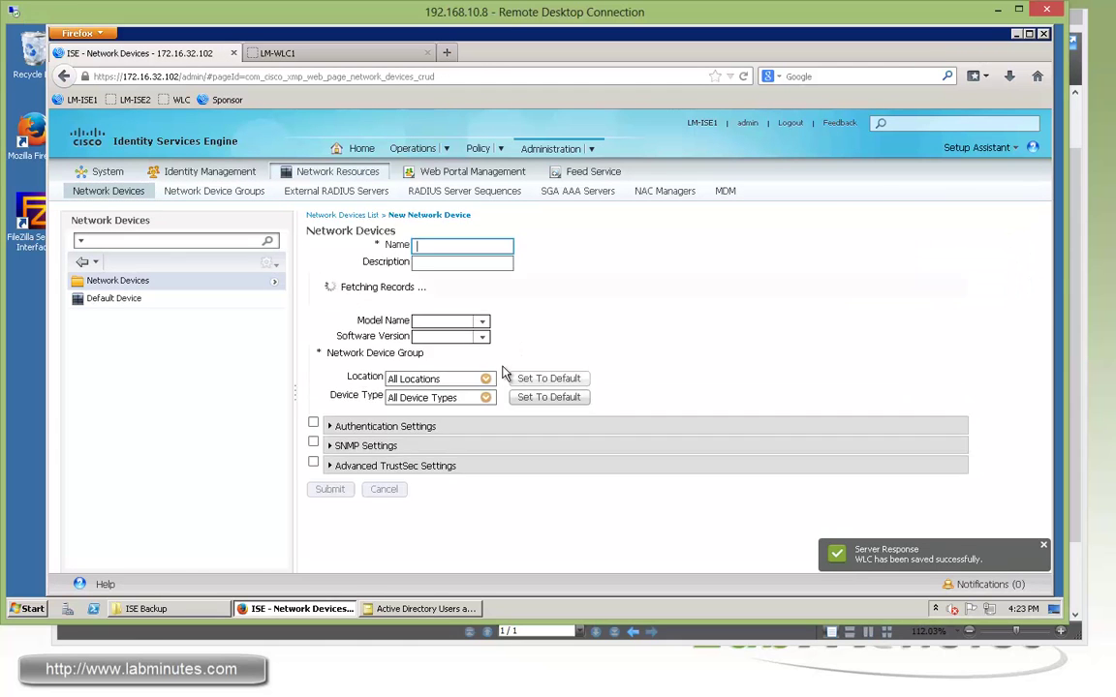
click(429, 248)
text(LM)
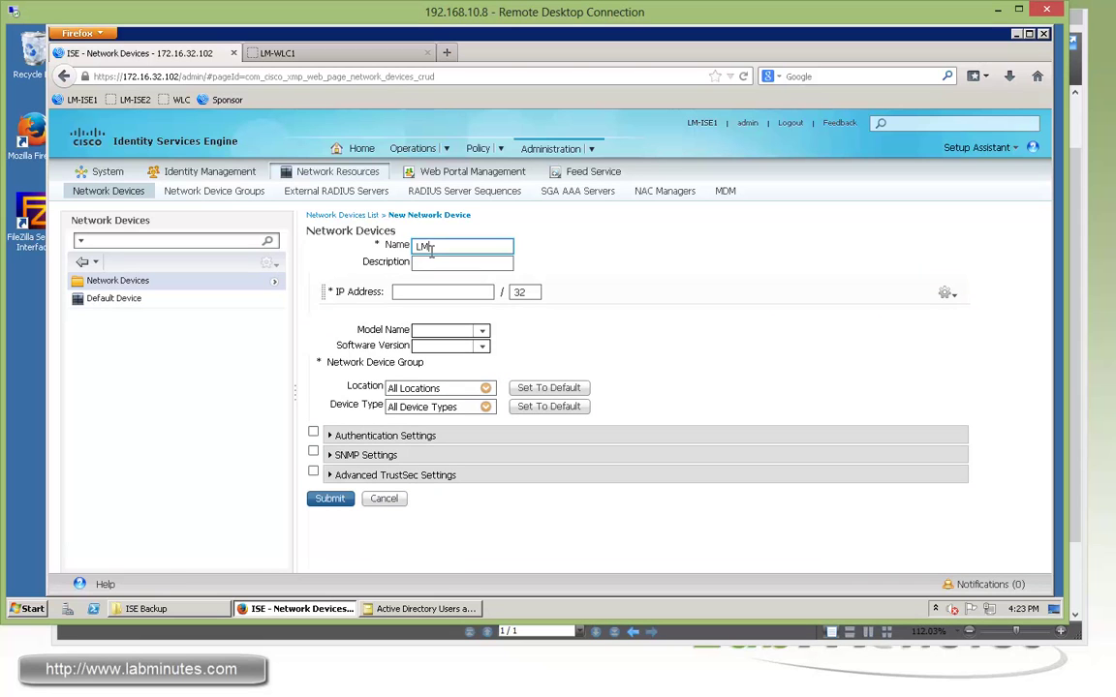
text(-WLC1)
click(453, 291)
text(172.16.32.104)
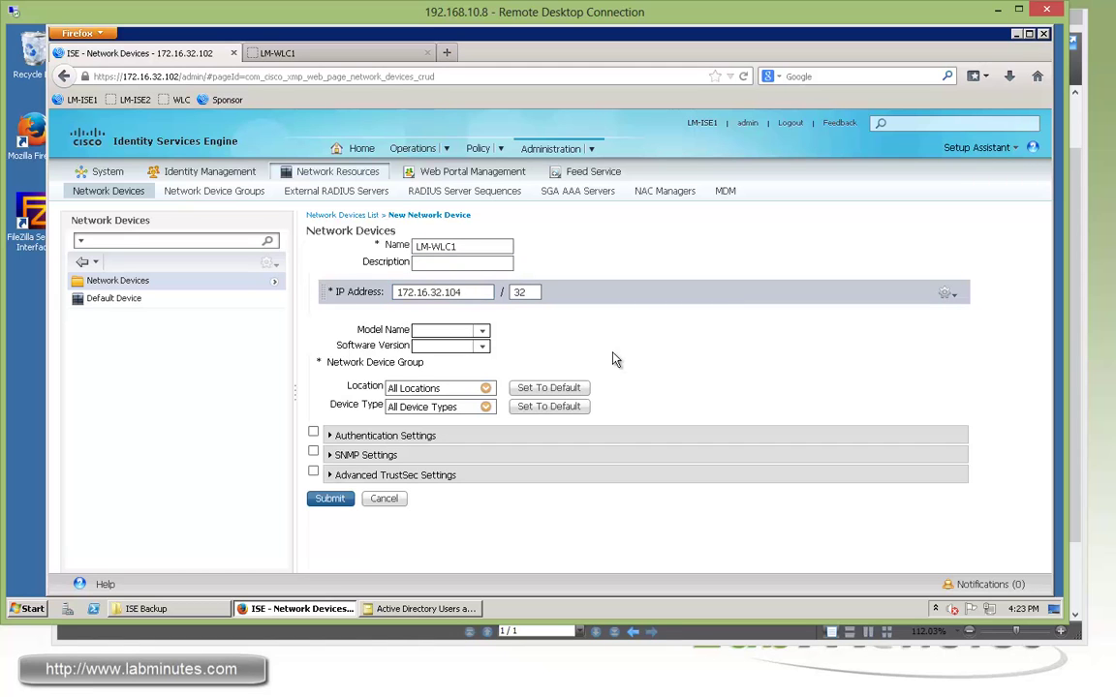
click(486, 408)
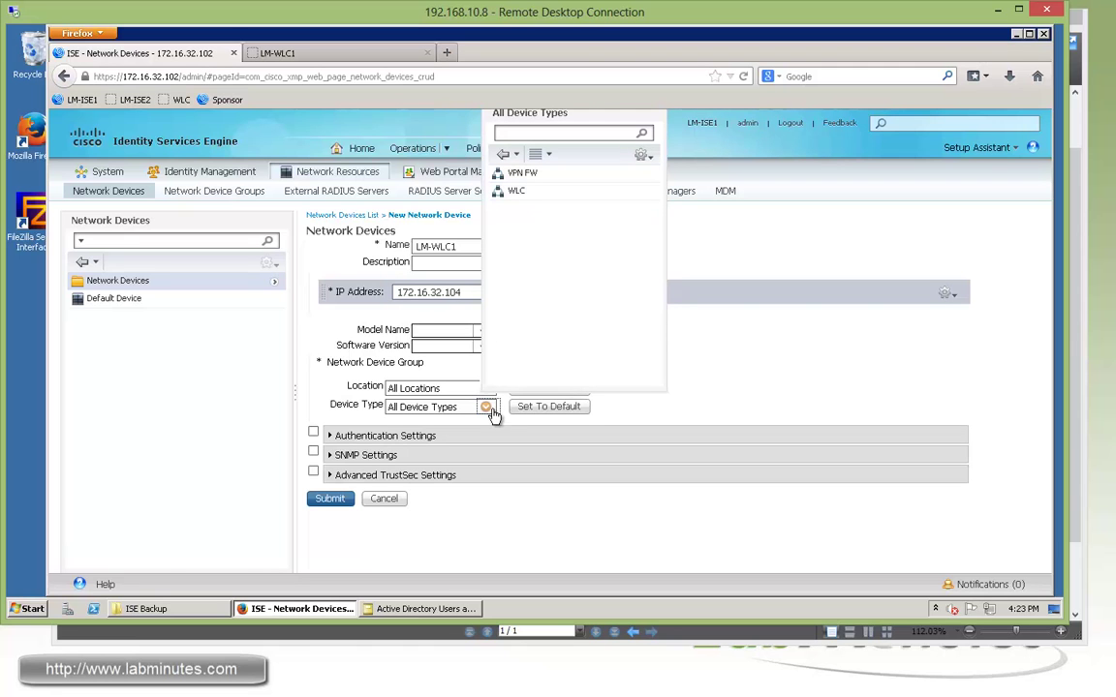
click(515, 191)
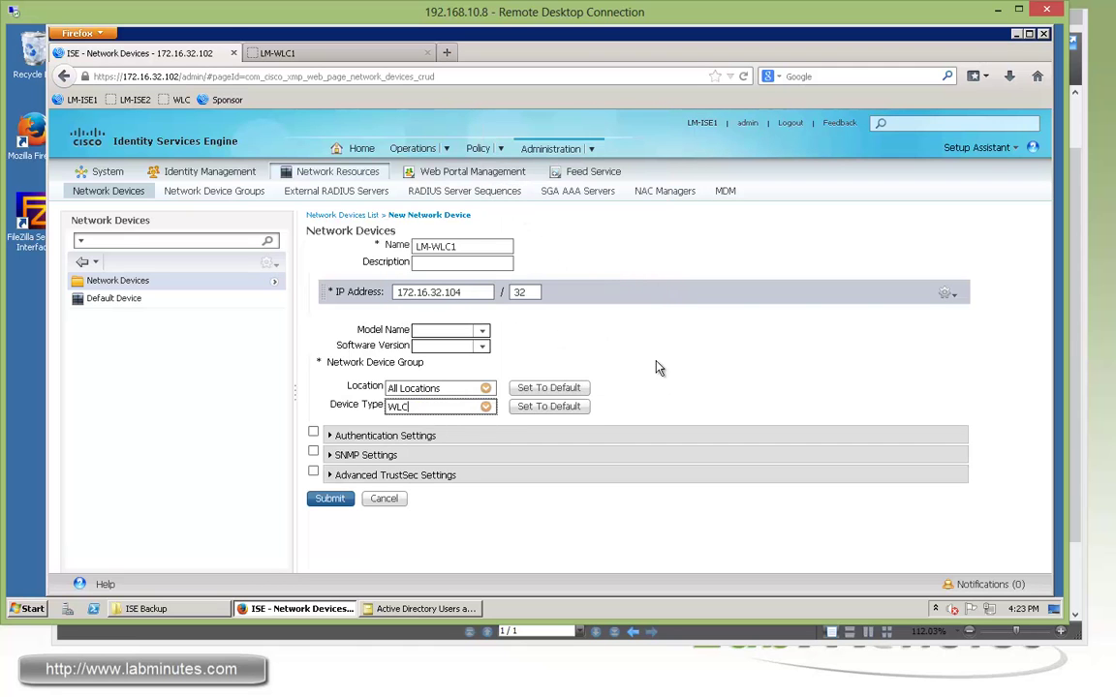
Step: Enable RADIUS authentication with the shared secret and turn on SNMP settings for LM-WLC1
click(313, 432)
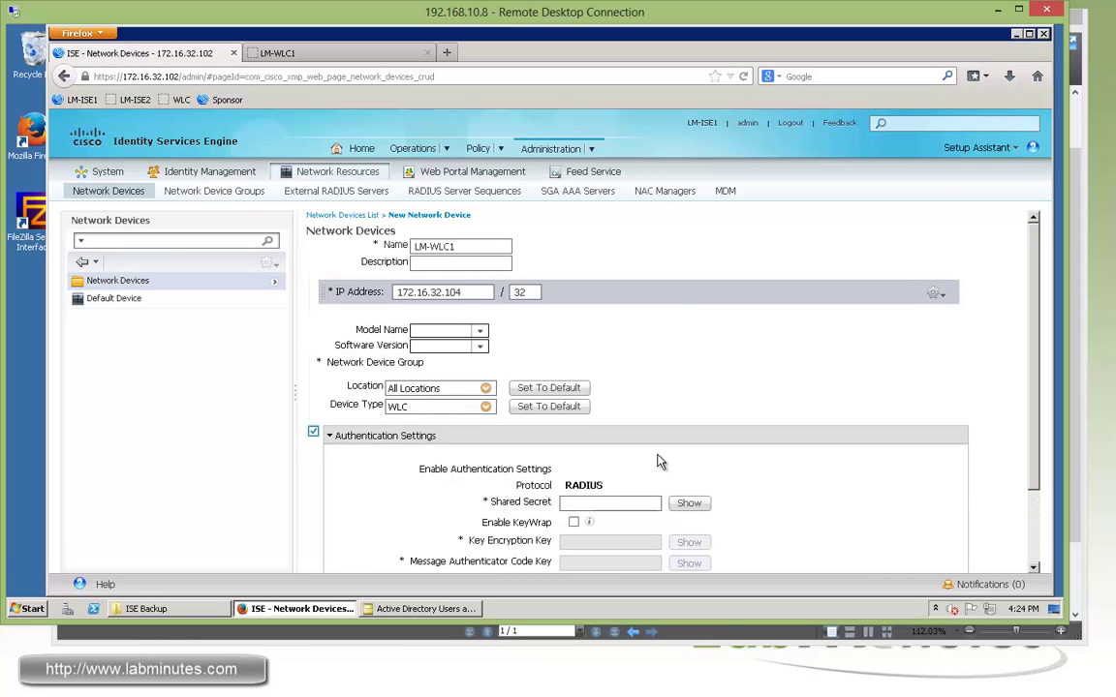
scroll(658, 462, down, 2)
click(611, 413)
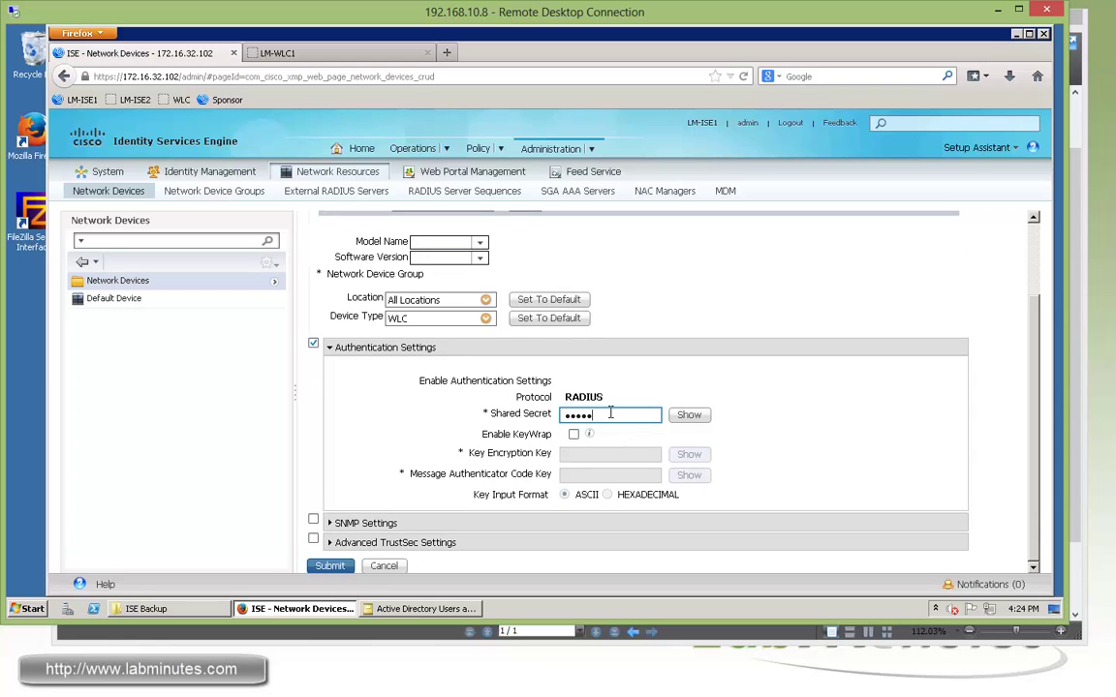
click(689, 414)
key(Return)
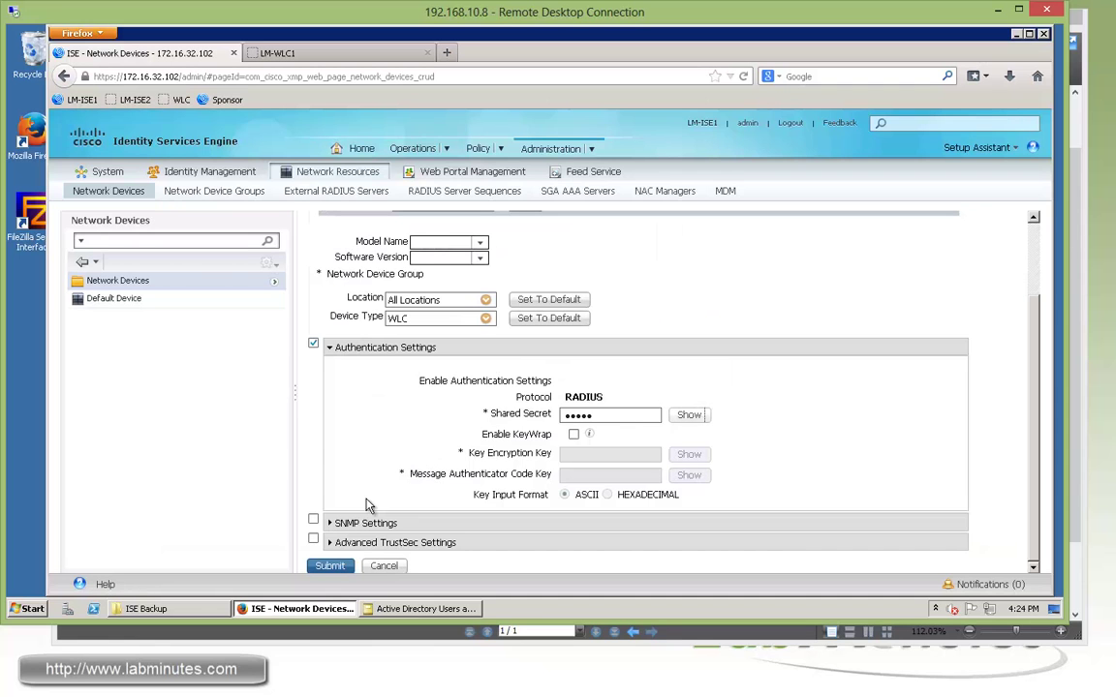
click(313, 519)
scroll(834, 406, down, 2)
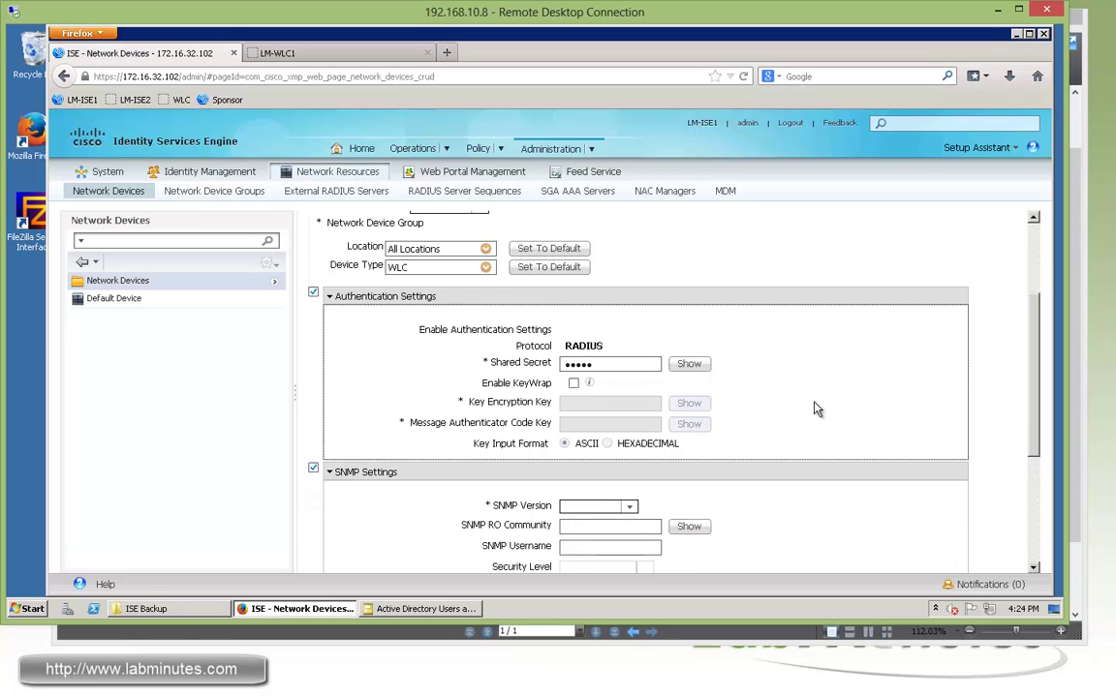
Step: Set SNMP version 2c and enter the read-only community string, keeping the 3600-second polling interval
click(627, 491)
text(2c)
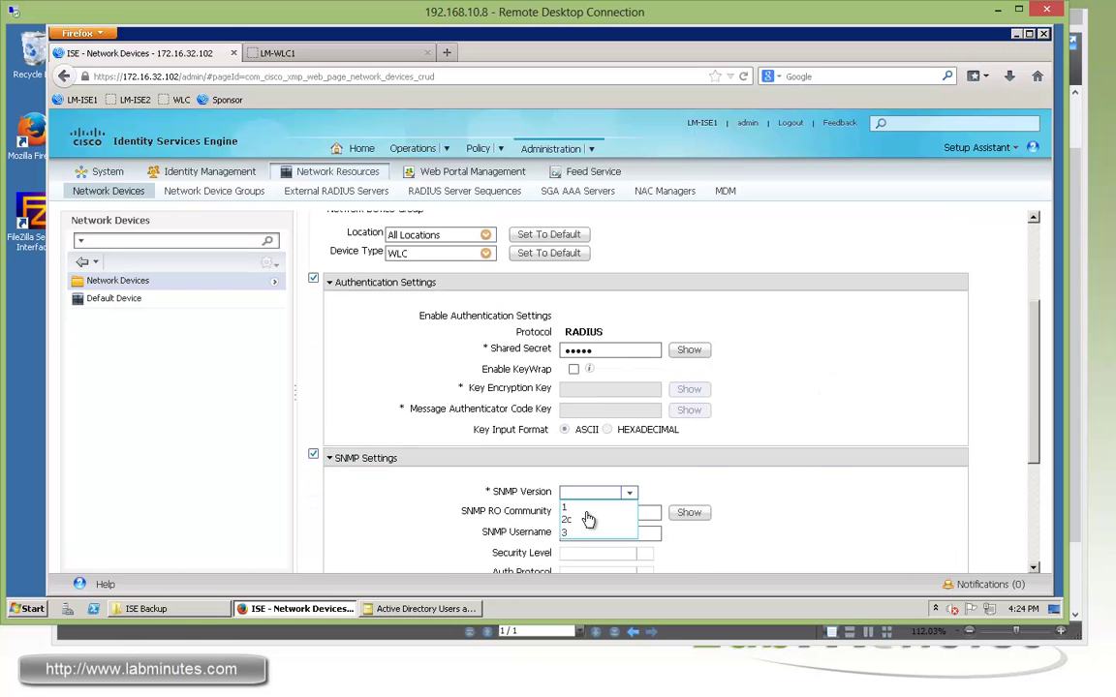
scroll(787, 480, down, 1)
click(659, 480)
scroll(794, 436, down, 1)
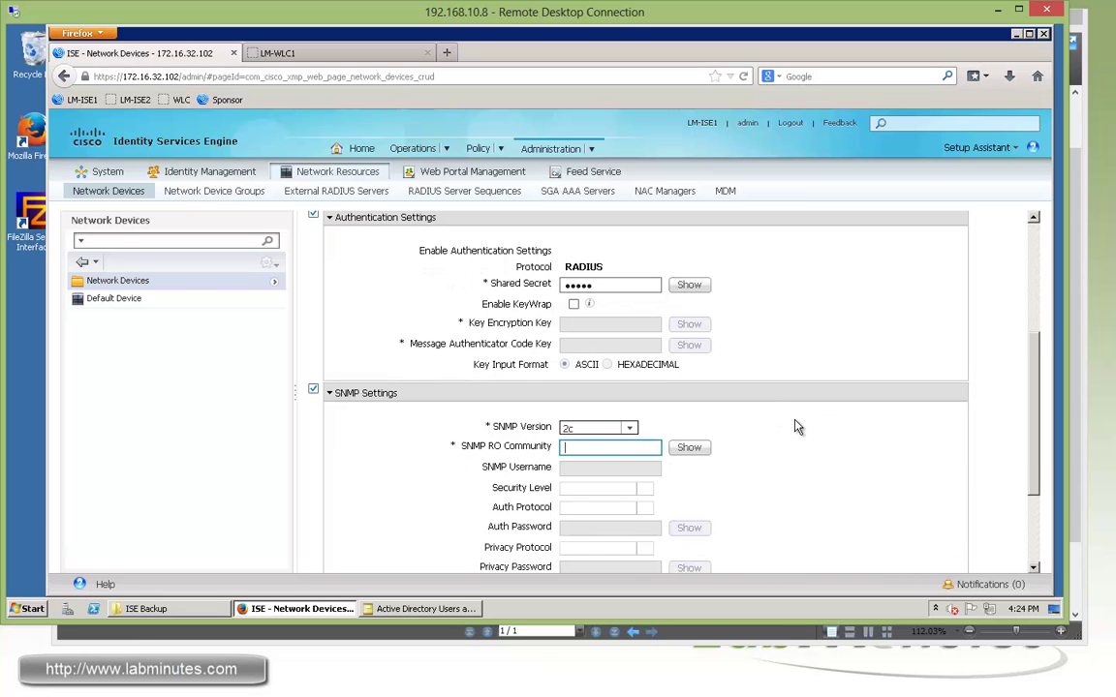
scroll(585, 426, down, 1)
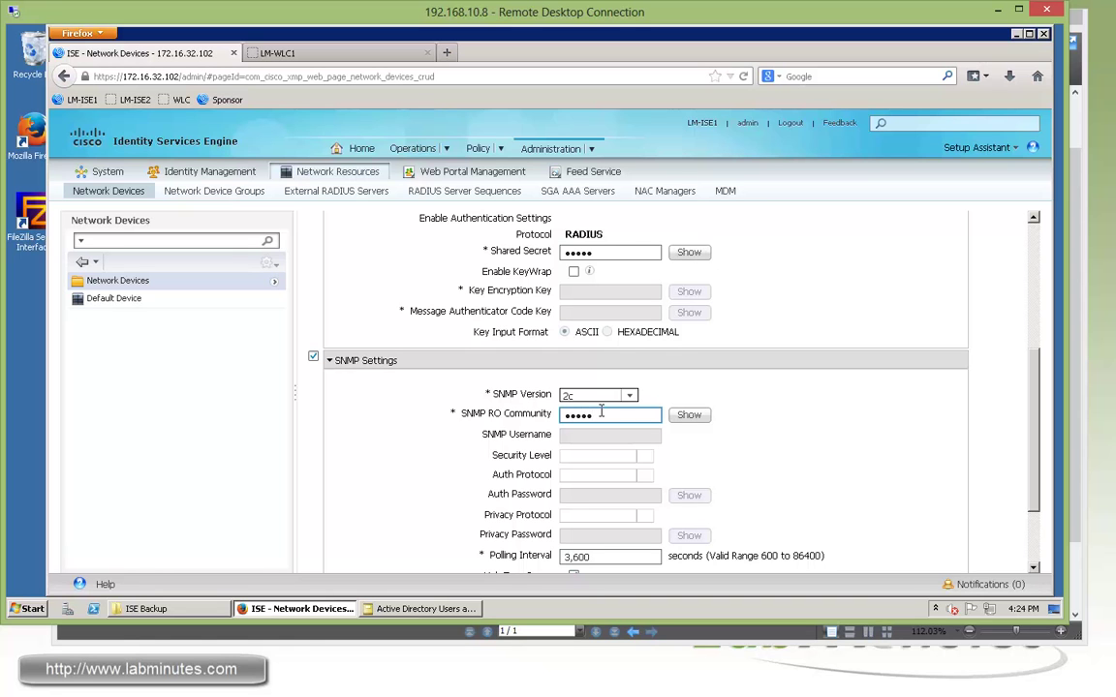
click(689, 415)
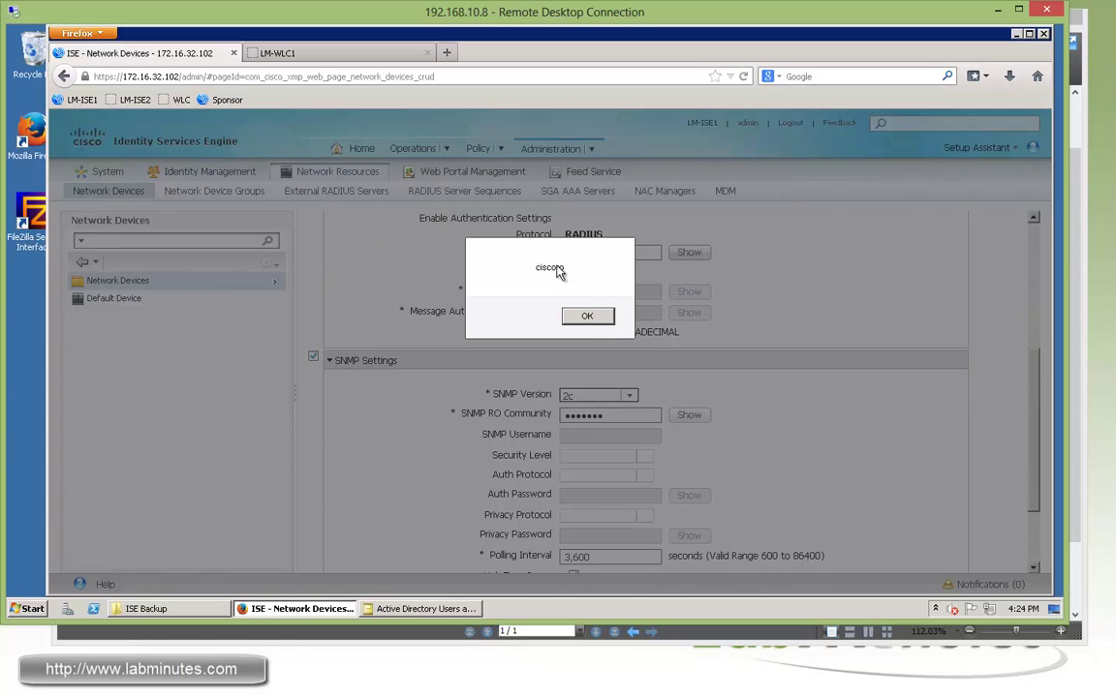
click(592, 317)
scroll(733, 387, down, 3)
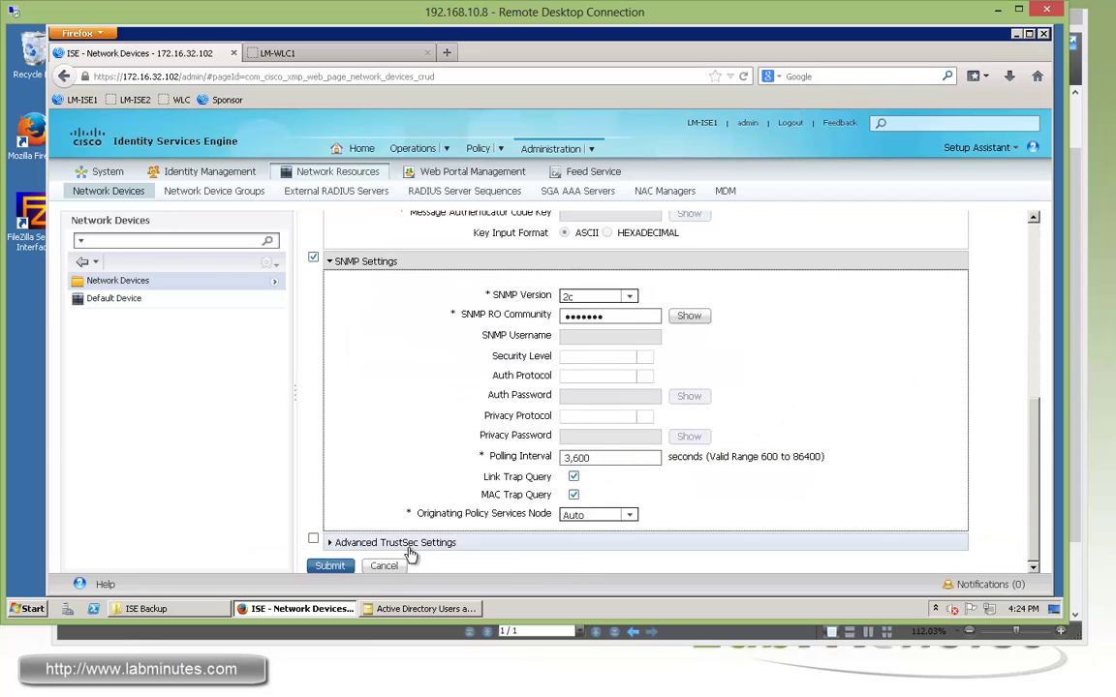
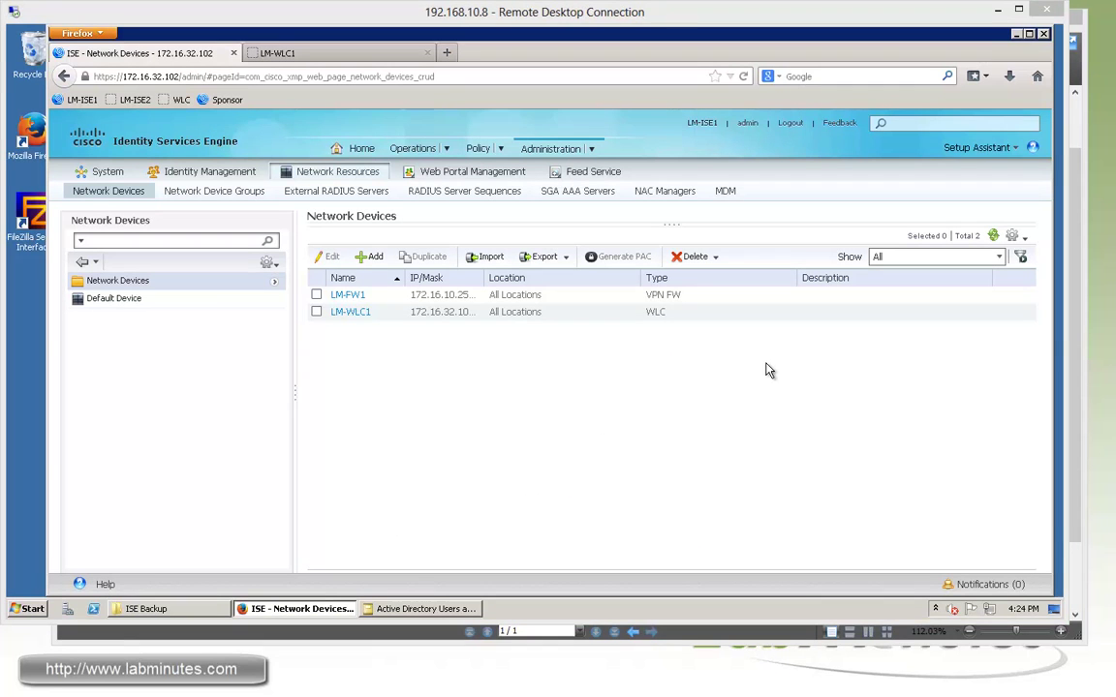
Step: Bring the SEC0102 lab topology diagram PDF in Foxit Reader to the front
click(325, 643)
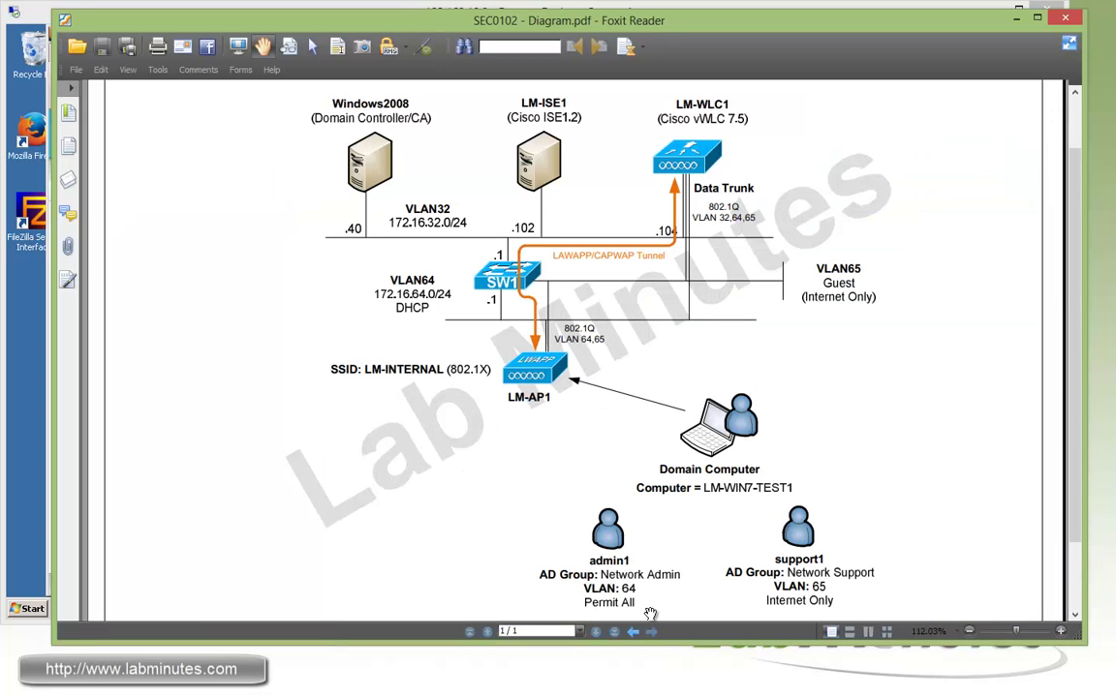
Step: Back in ISE, list the Standard Authorization Profiles under Policy > Results > Authorization
click(37, 19)
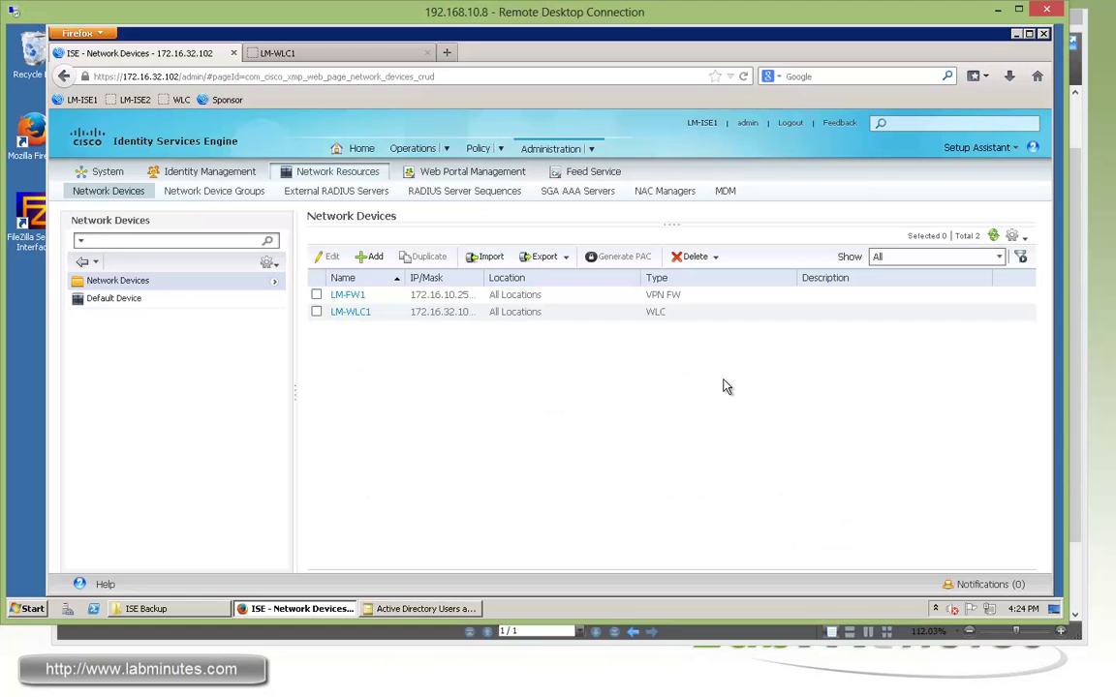
mouse_move(478, 148)
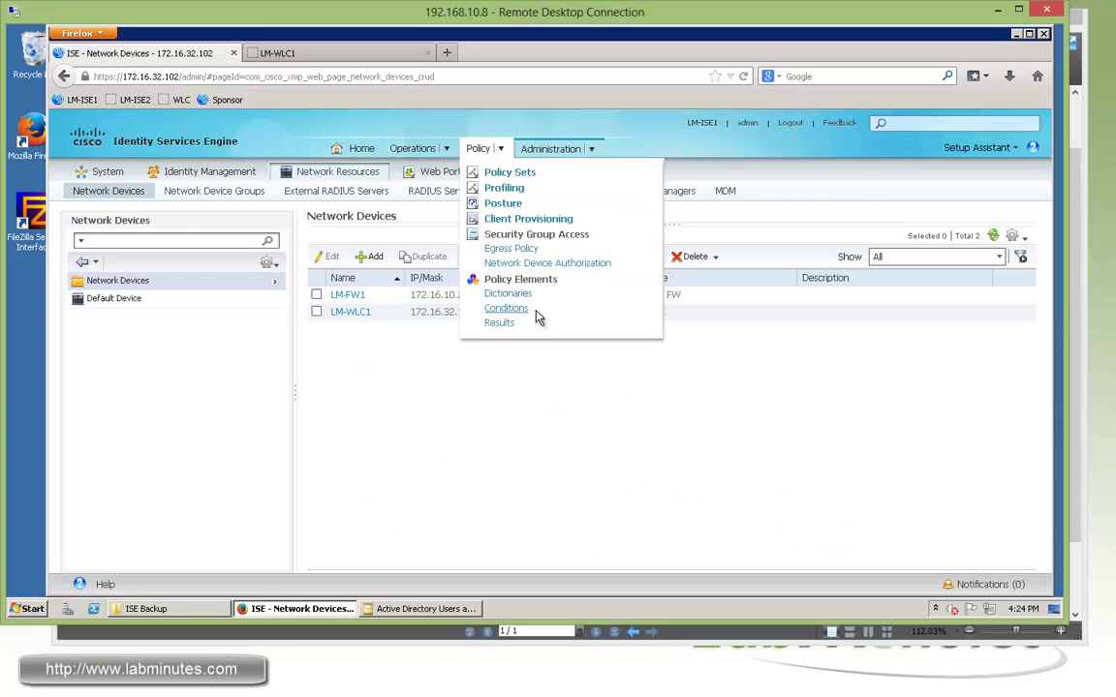
click(500, 324)
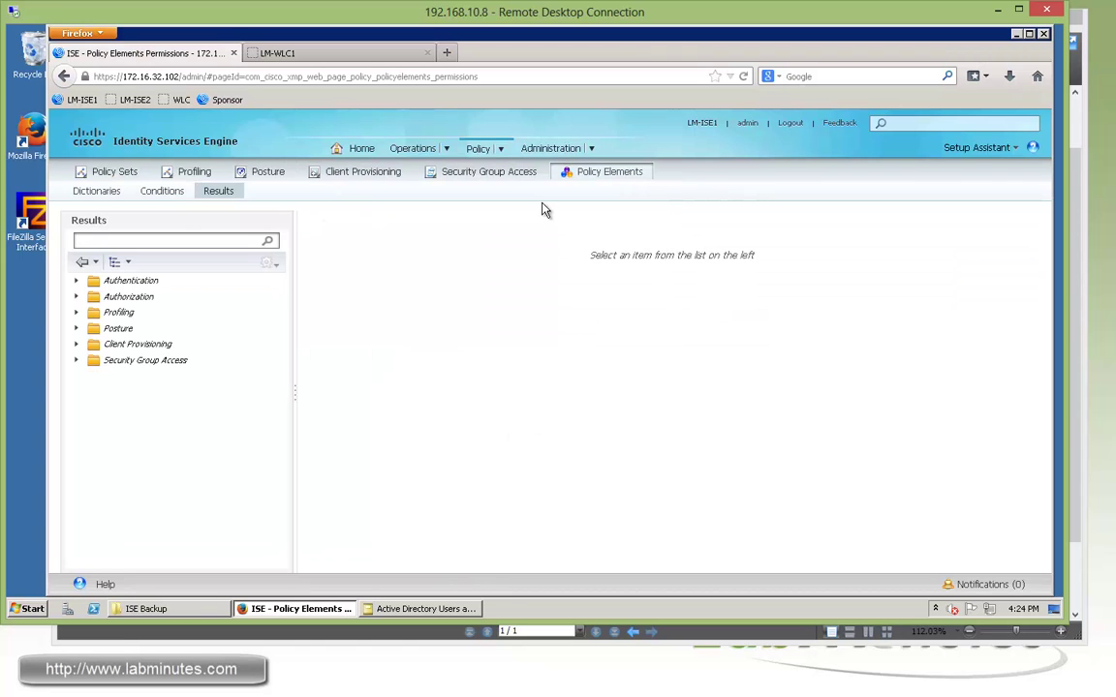
mouse_move(501, 155)
click(76, 297)
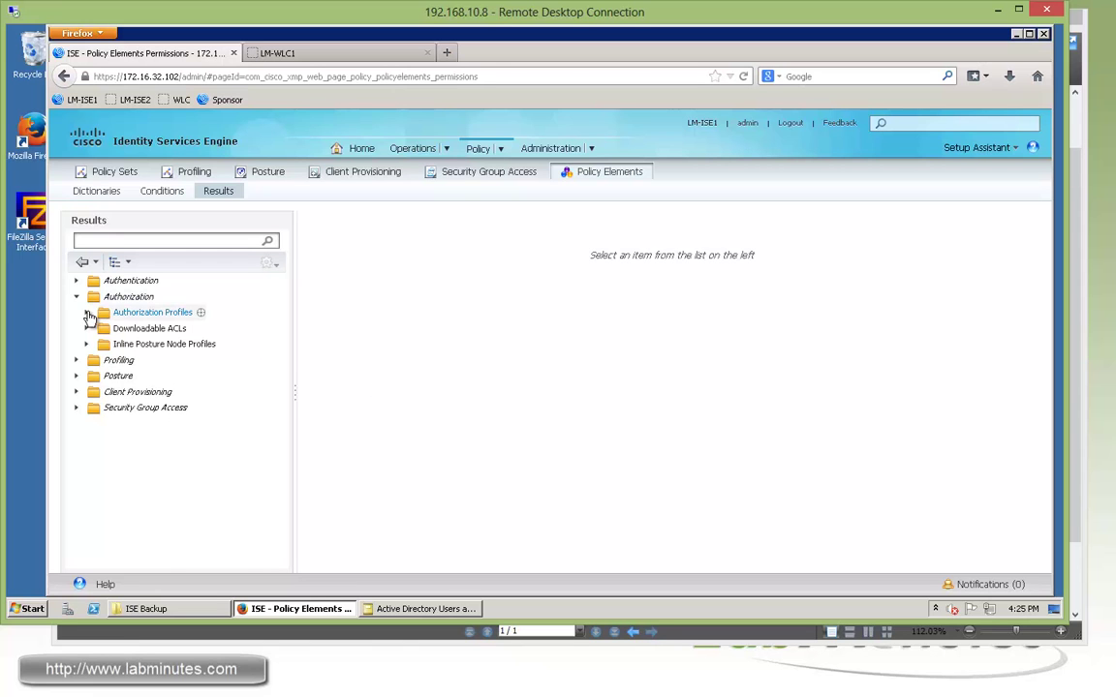
click(145, 313)
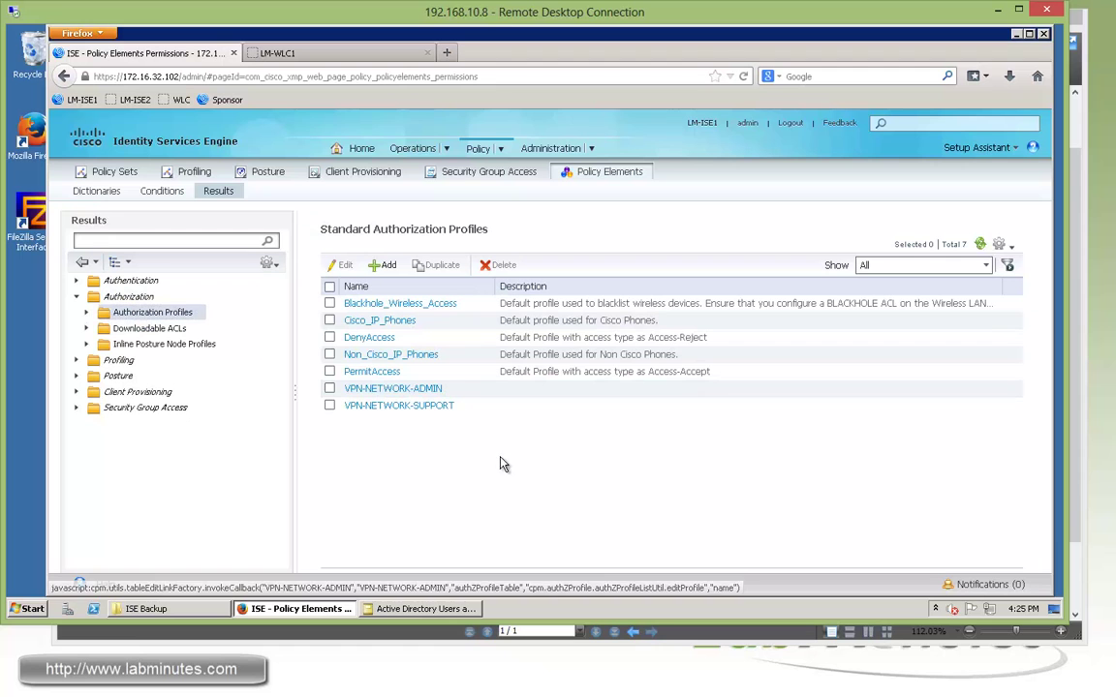
Step: Add a new authorization profile named WLAN-PERMIT-ALL
click(382, 266)
click(410, 250)
text(WLAN-PERMIT-ALL)
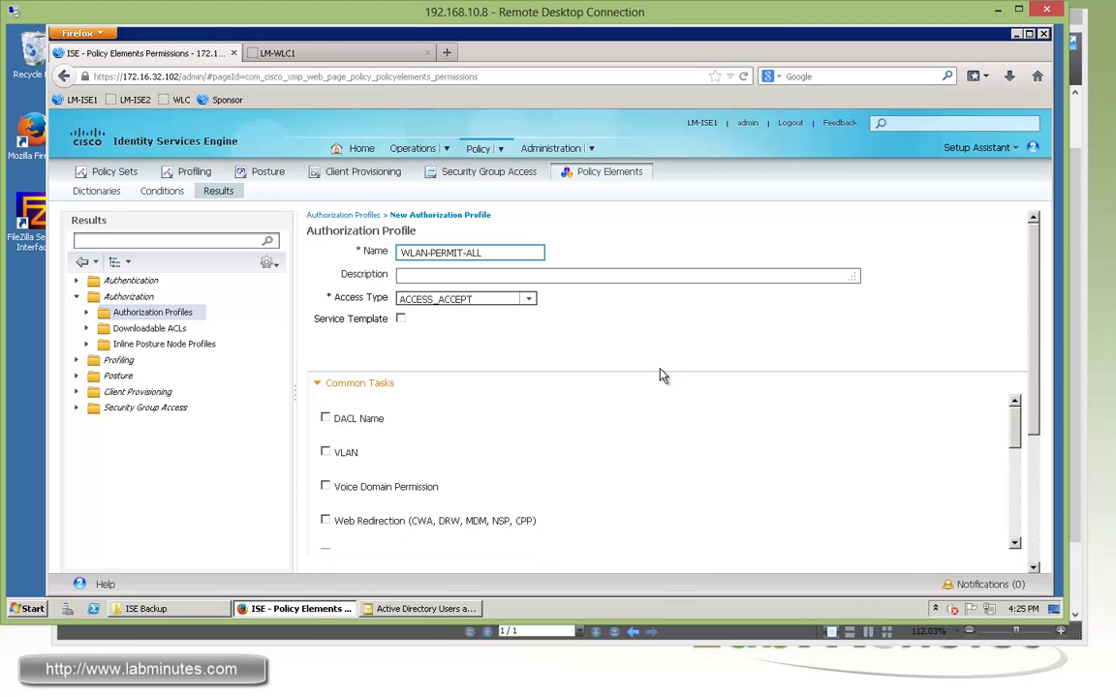
Step: Enable the Airspace ACL Name attribute in Common Tasks, then bring up the LM-WLC1 controller
scroll(664, 380, down, 2)
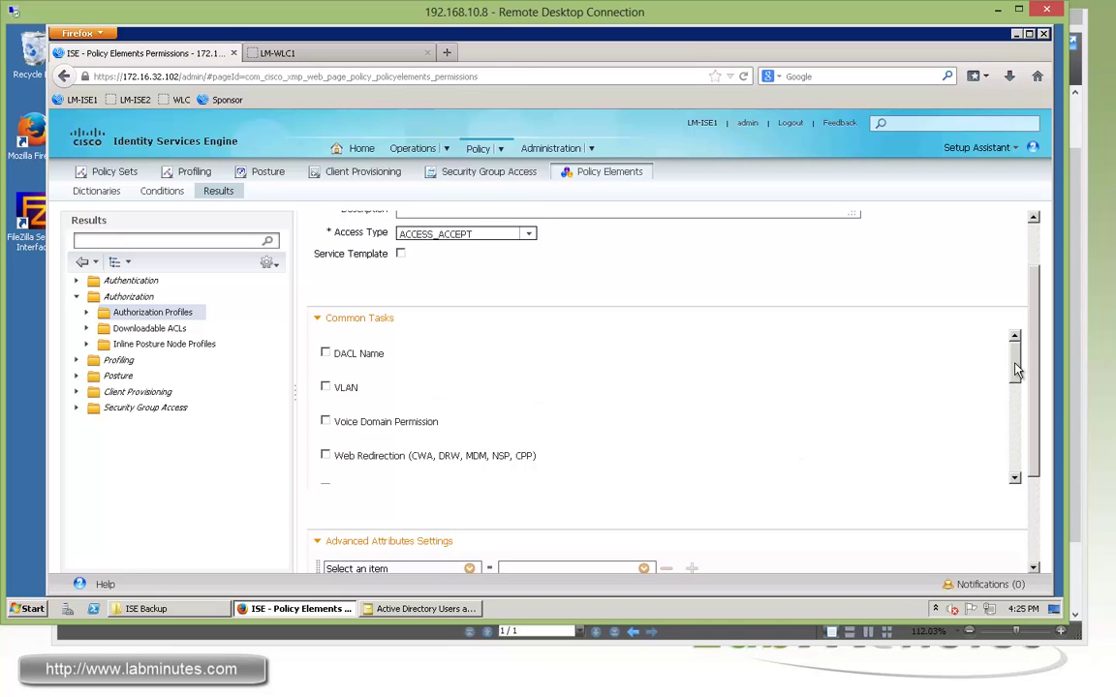
drag(1014, 366, 1012, 476)
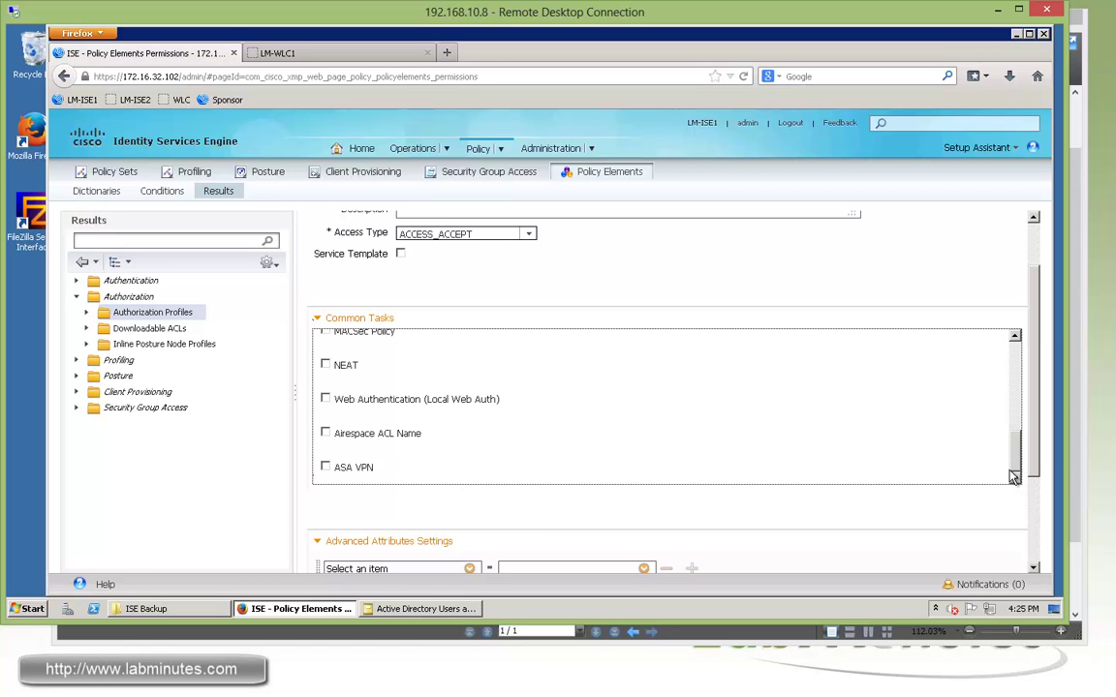
click(325, 432)
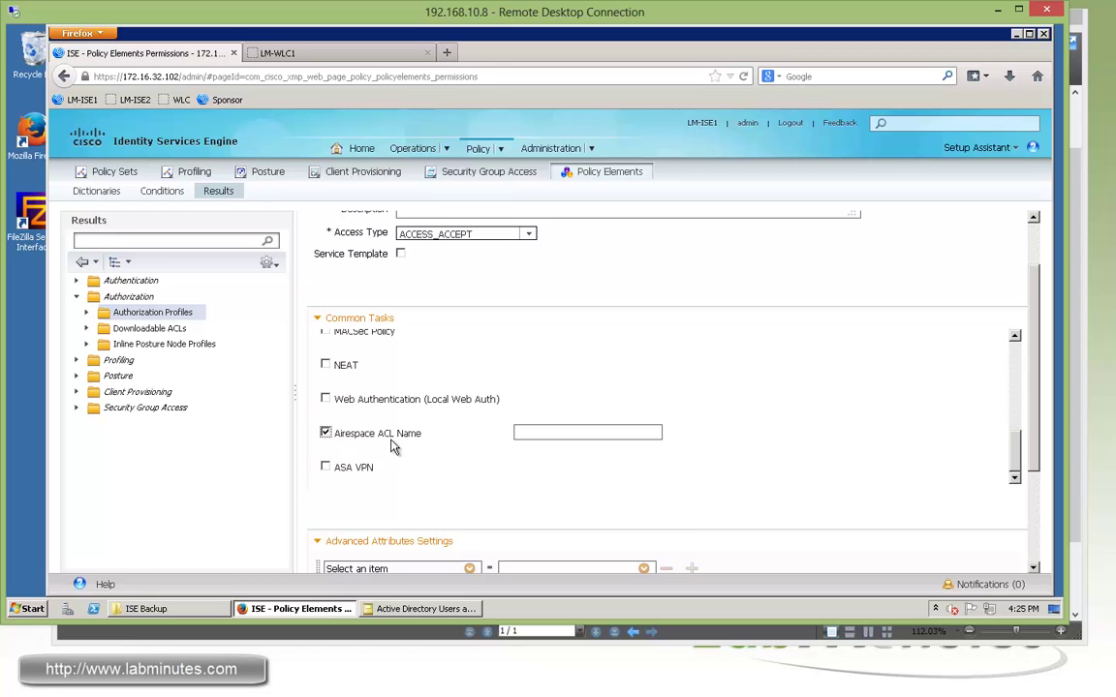
click(534, 433)
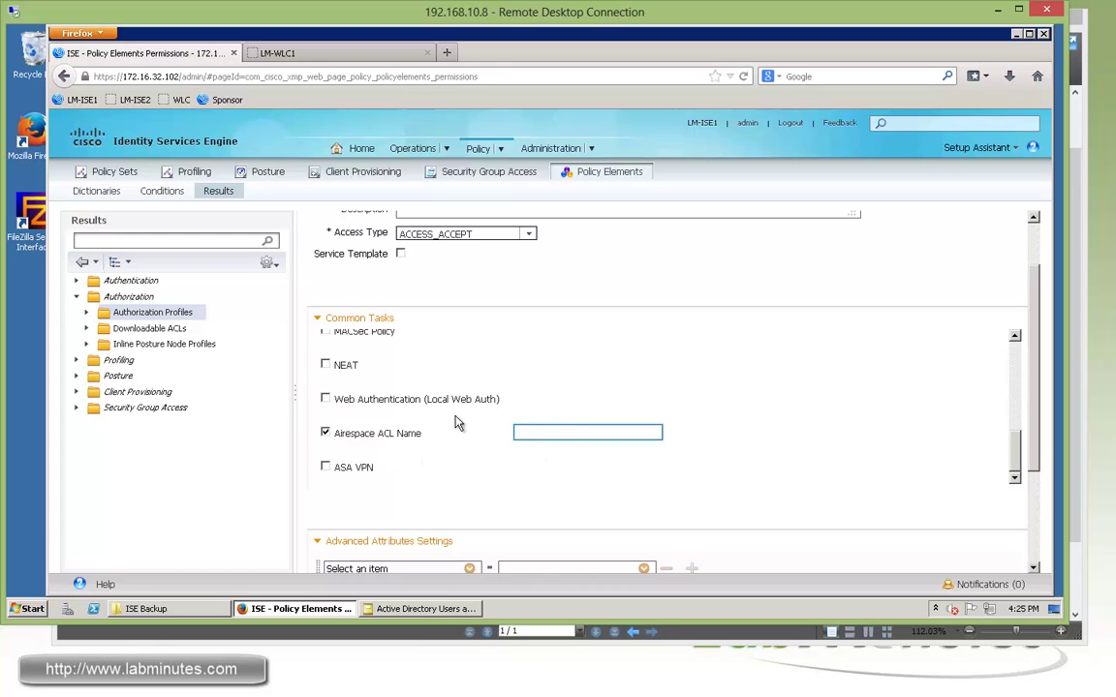
click(291, 50)
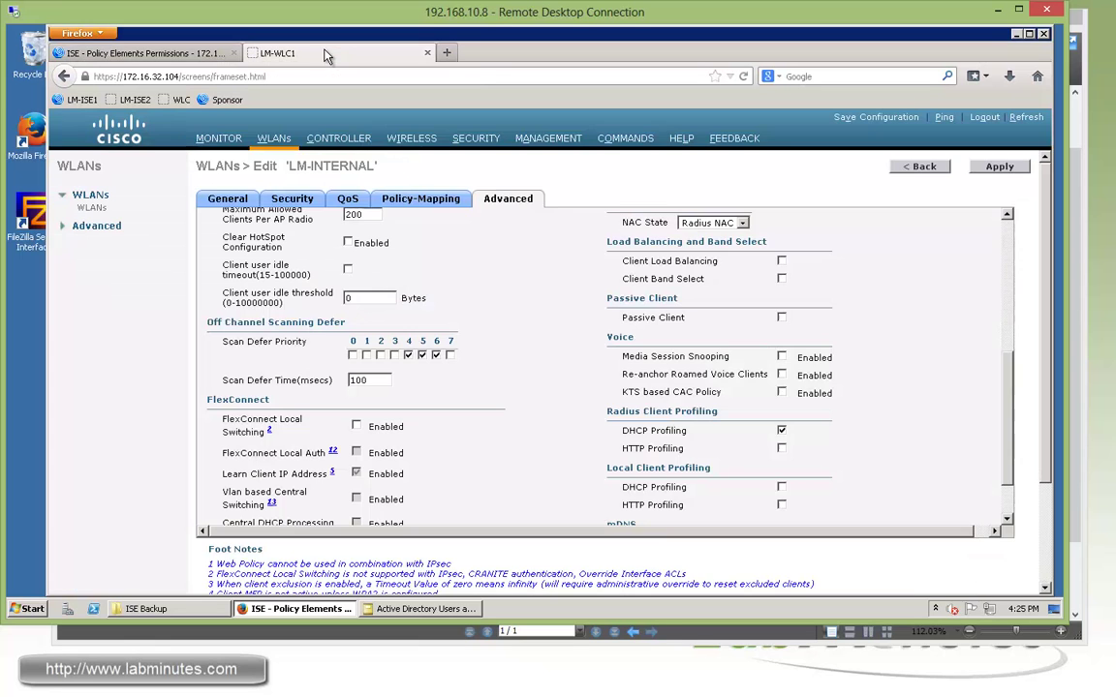
Step: Open the controller's LM-PERMIT-ALL access control list and copy its name
click(478, 144)
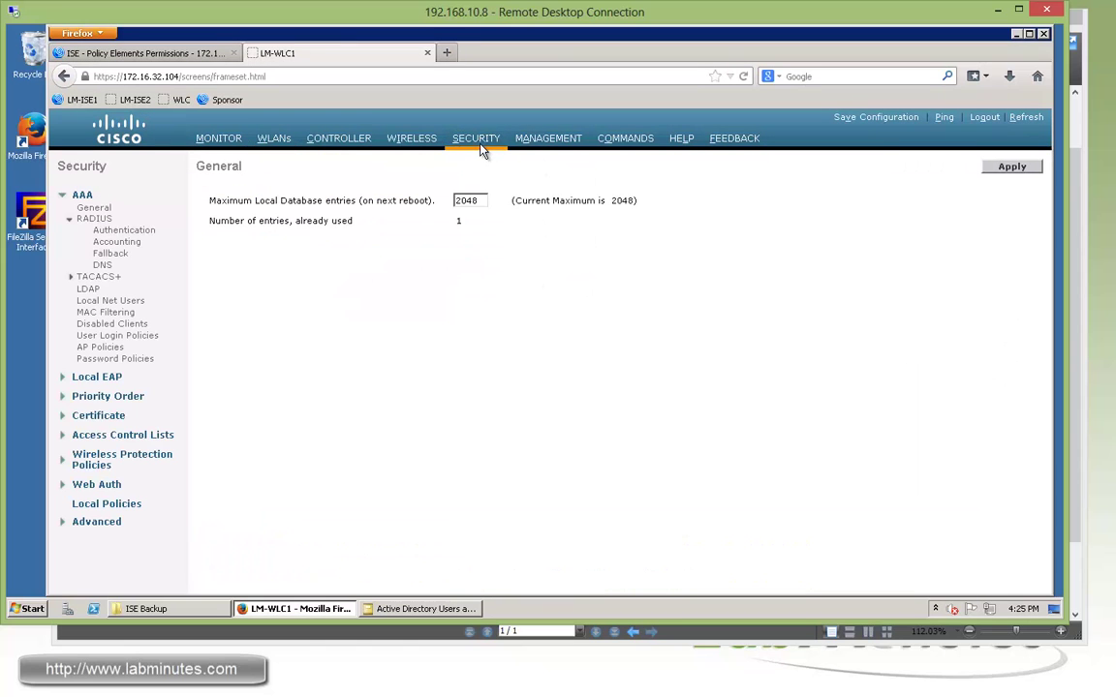
click(87, 437)
click(150, 449)
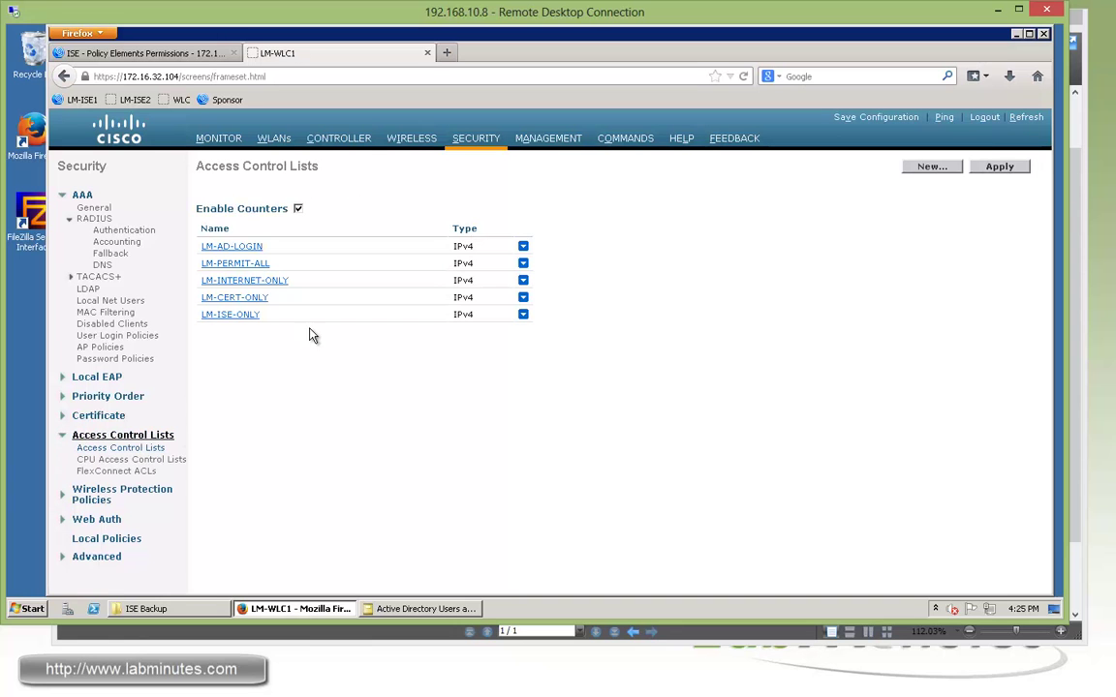
click(260, 267)
drag(388, 229, 318, 229)
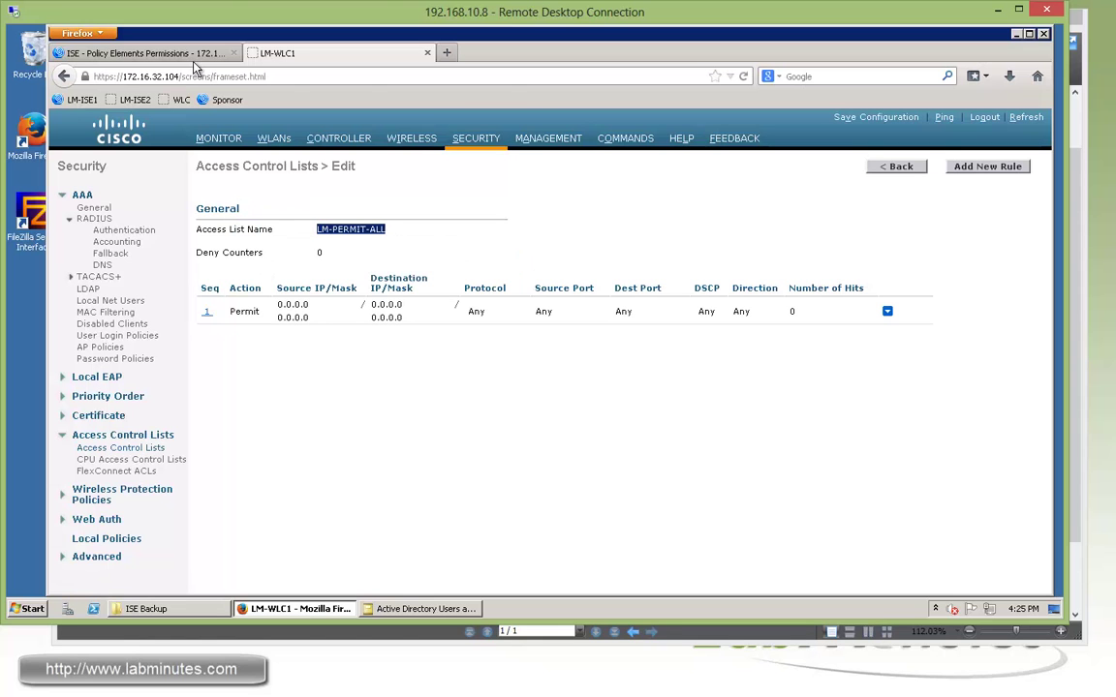
Step: Paste LM-PERMIT-ALL into the ISE profile's Airspace ACL Name field
click(165, 53)
click(593, 432)
text(LM-PERMIT-ALL)
click(748, 460)
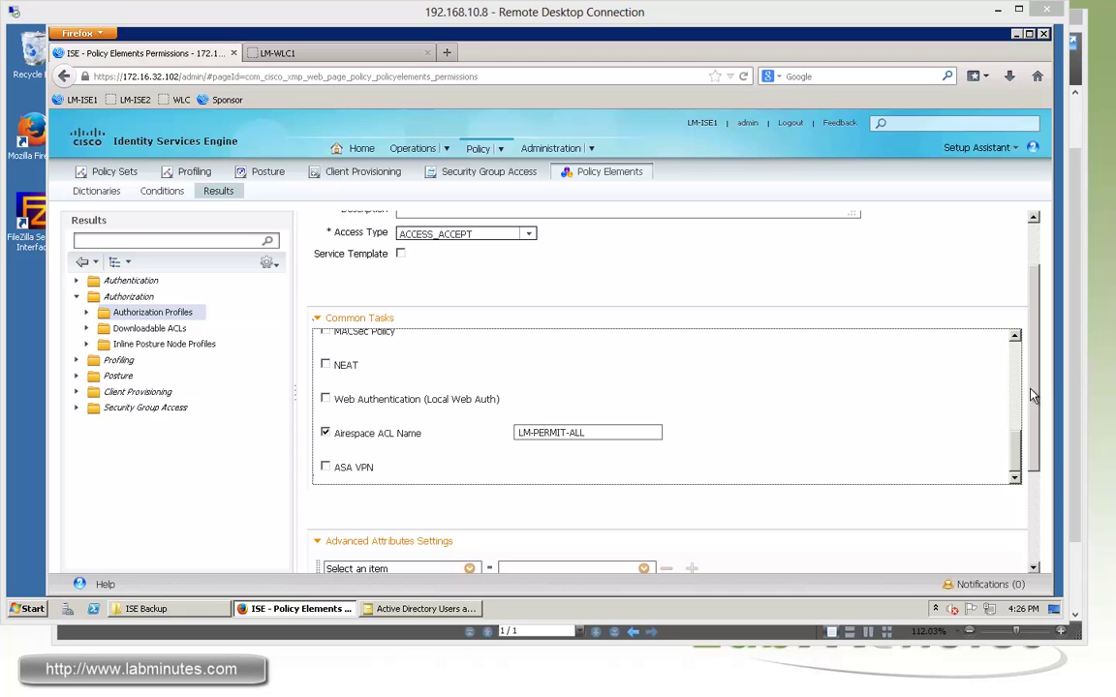
Step: Submit WLAN-PERMIT-ALL and start a new authorization profile named WLAN-INTERNET-ONLY
drag(1036, 458, 1038, 547)
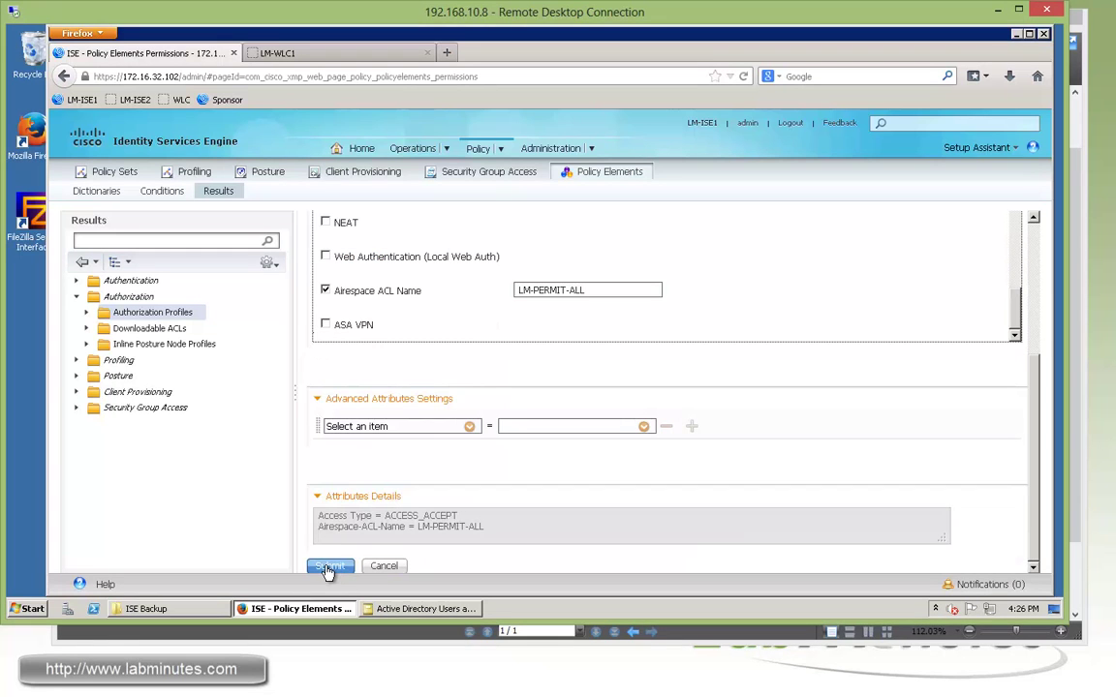
click(334, 569)
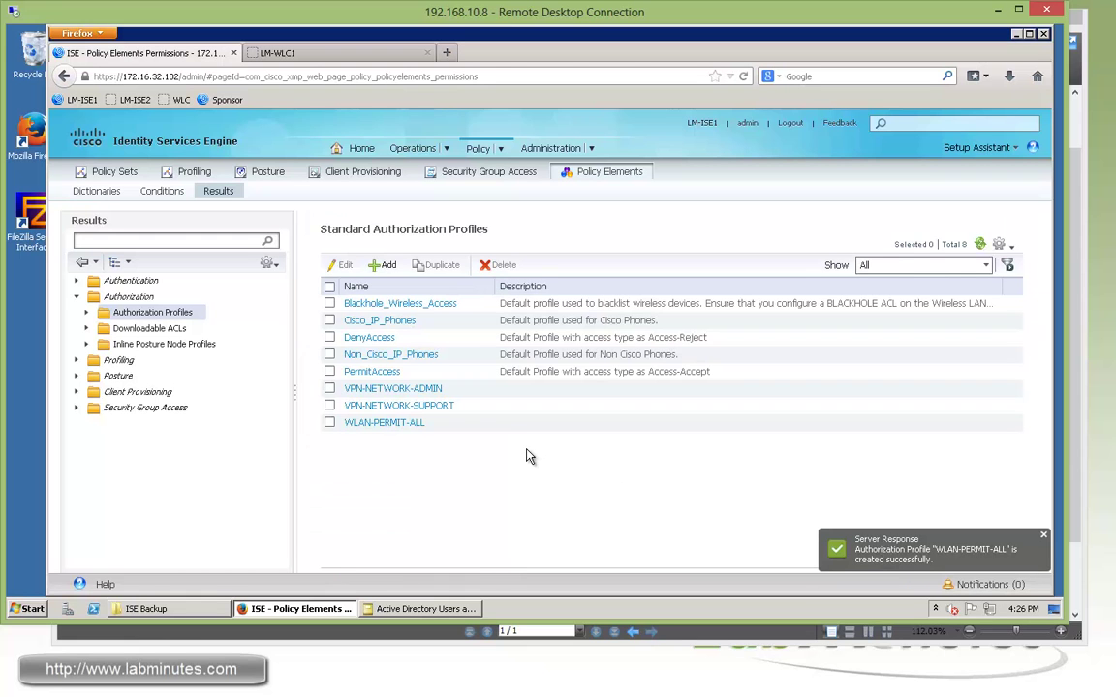
click(382, 264)
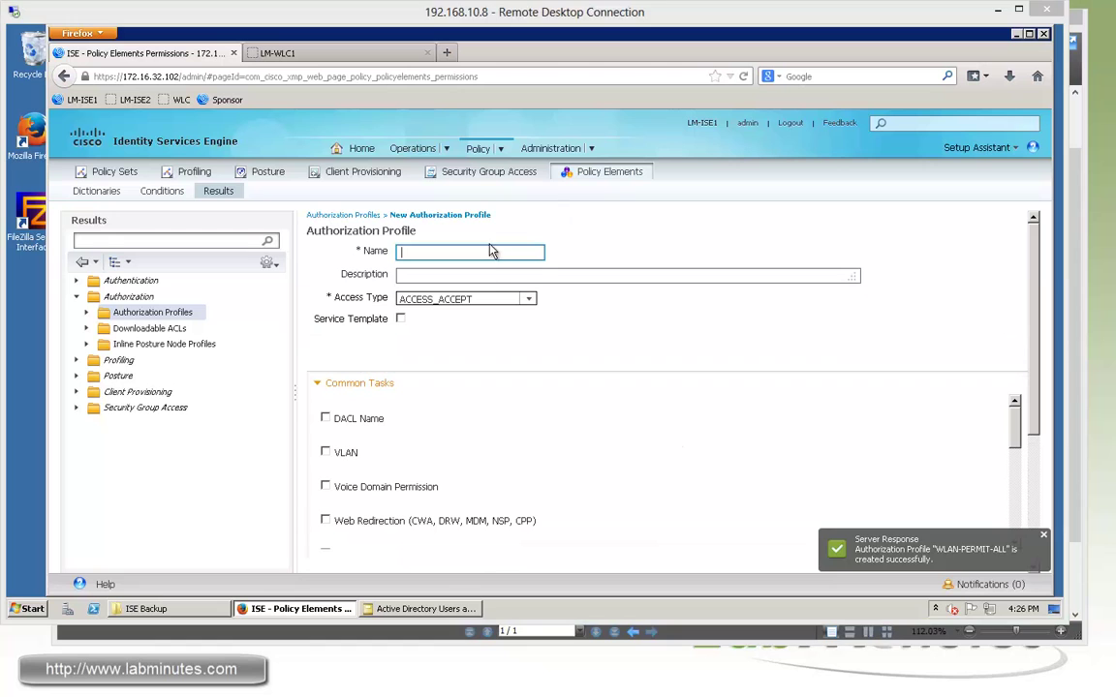
text(WLAN)
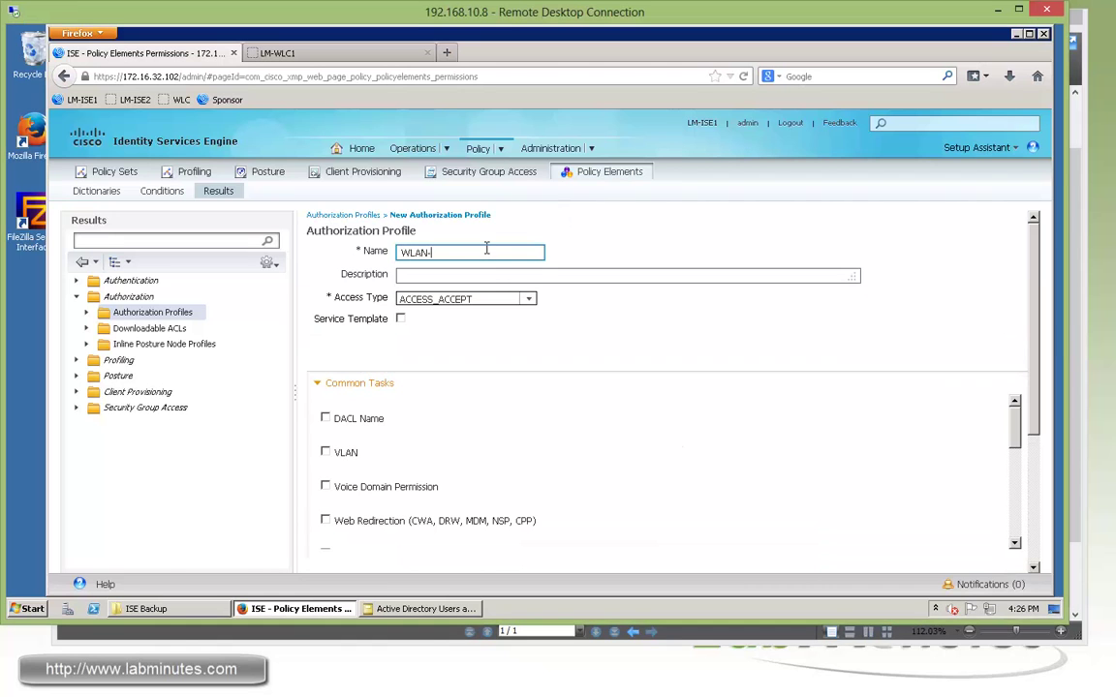
text(-INTERNET-ONLY)
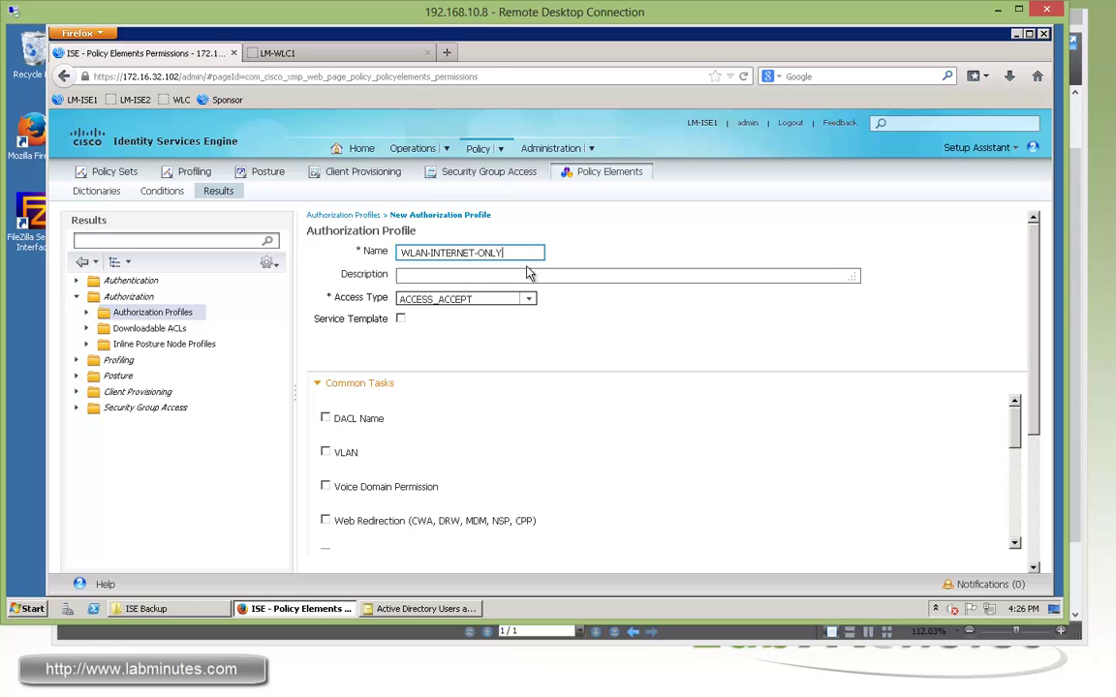
scroll(703, 452, down, 5)
scroll(703, 451, down, 1)
Step: Enable Airspace ACL Name, then copy the LM-INTERNET-ONLY access list name on the controller
click(325, 499)
click(291, 52)
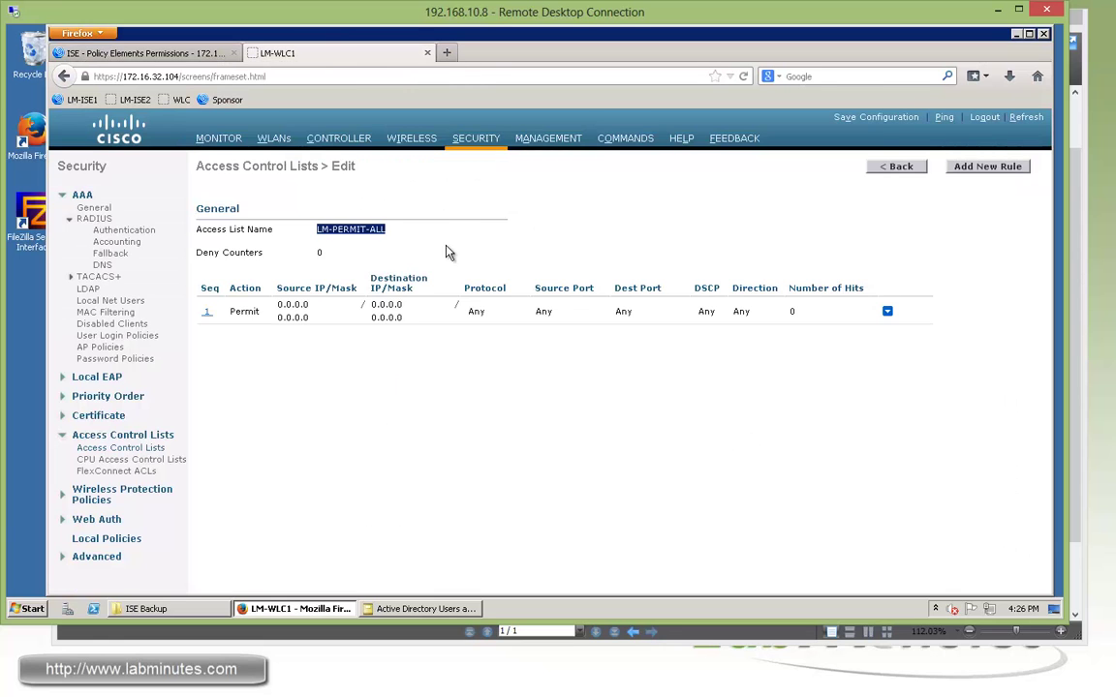
click(150, 448)
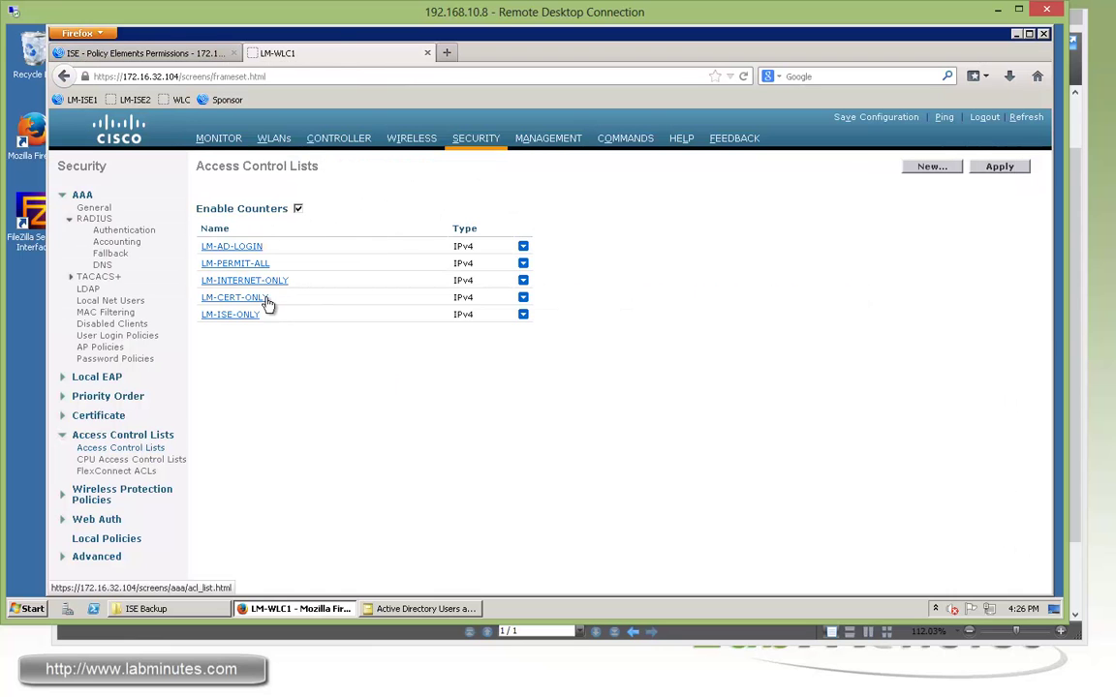
click(239, 281)
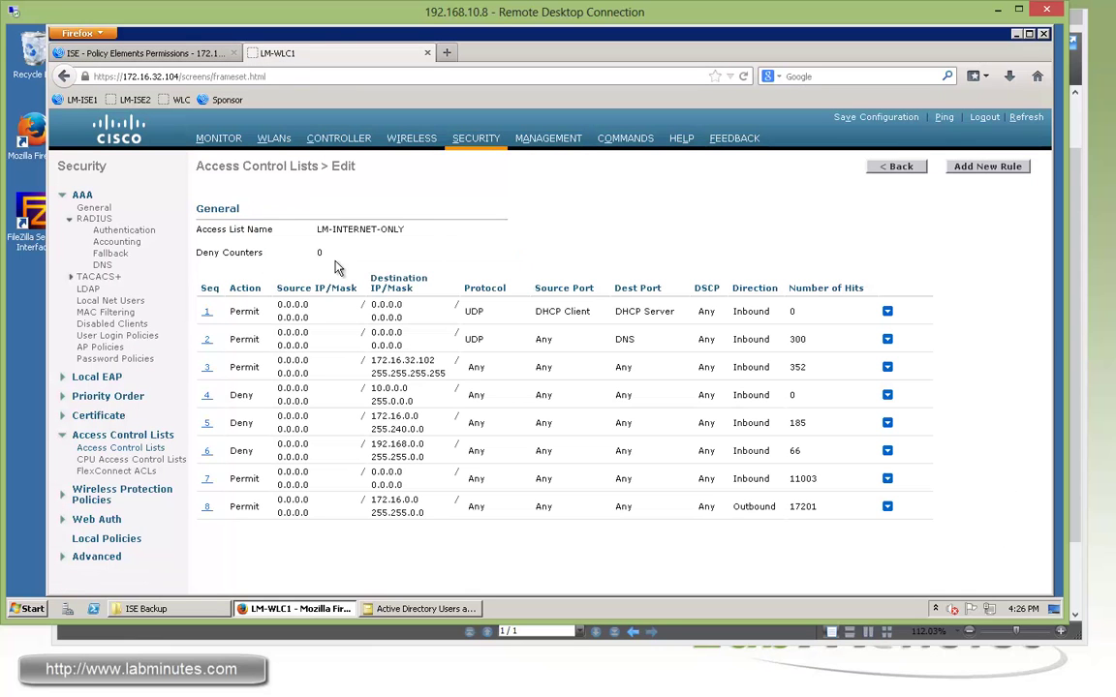
drag(400, 229, 315, 230)
key(ctrl+c)
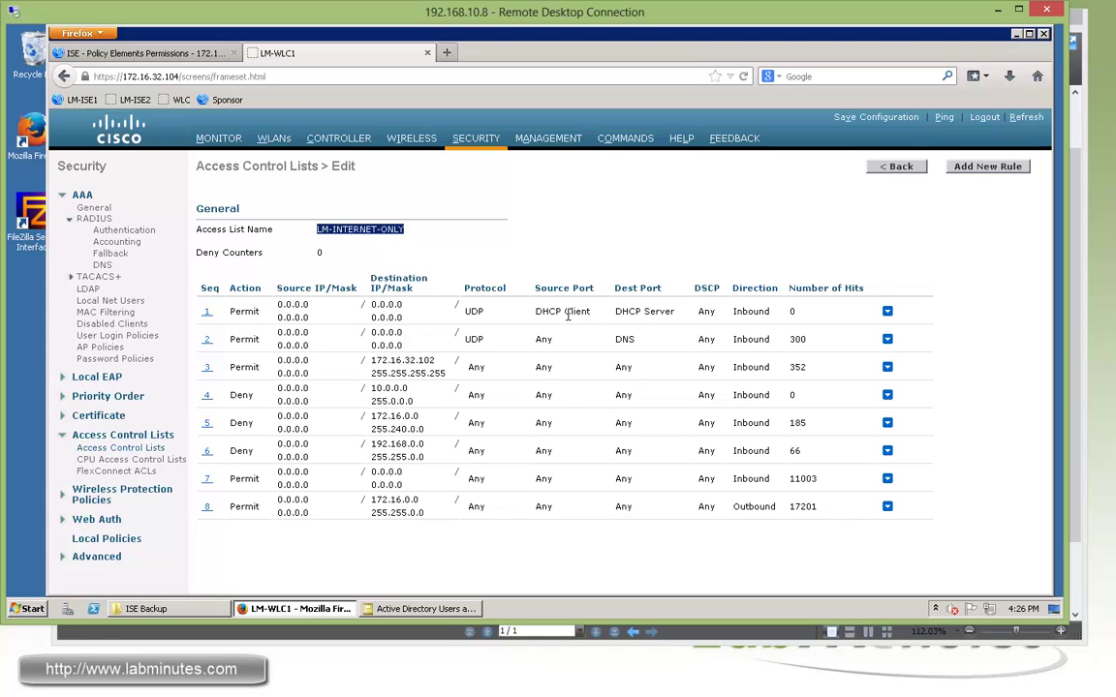
Step: Review LM-INTERNET-ONLY rules: DHCP/DNS ports, 172.16.32.102 destination, Deny action, any-destination rule
drag(590, 312, 543, 319)
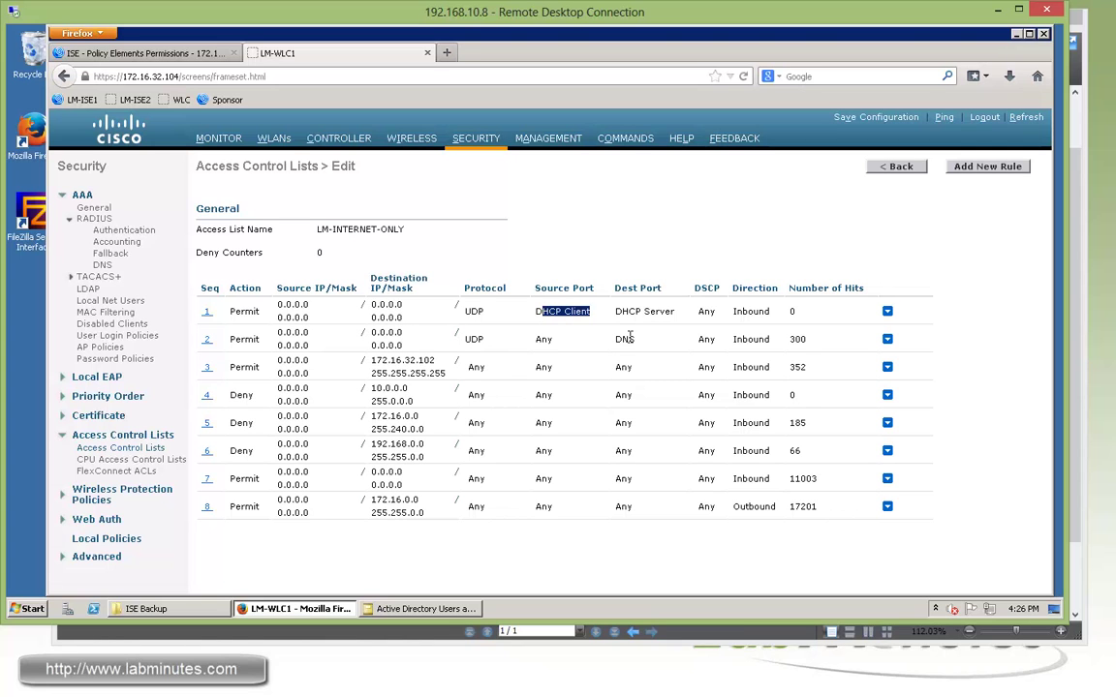
drag(627, 339, 614, 340)
click(376, 364)
double_click(382, 360)
drag(372, 374, 421, 373)
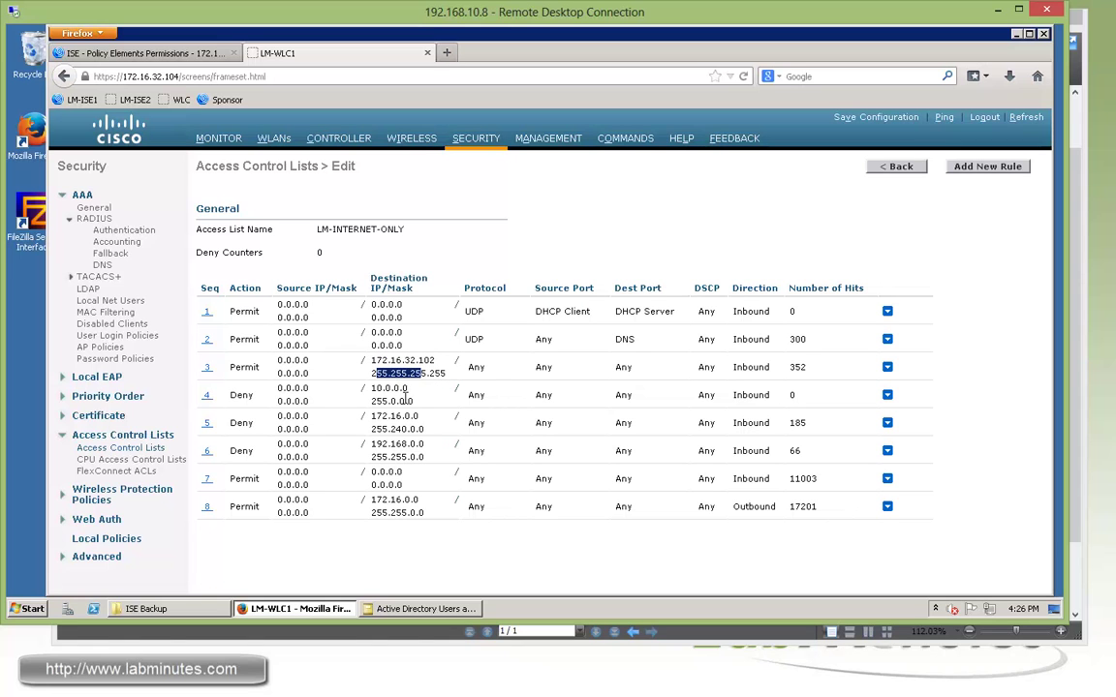
drag(253, 396, 235, 396)
double_click(241, 395)
click(241, 435)
drag(375, 472, 431, 496)
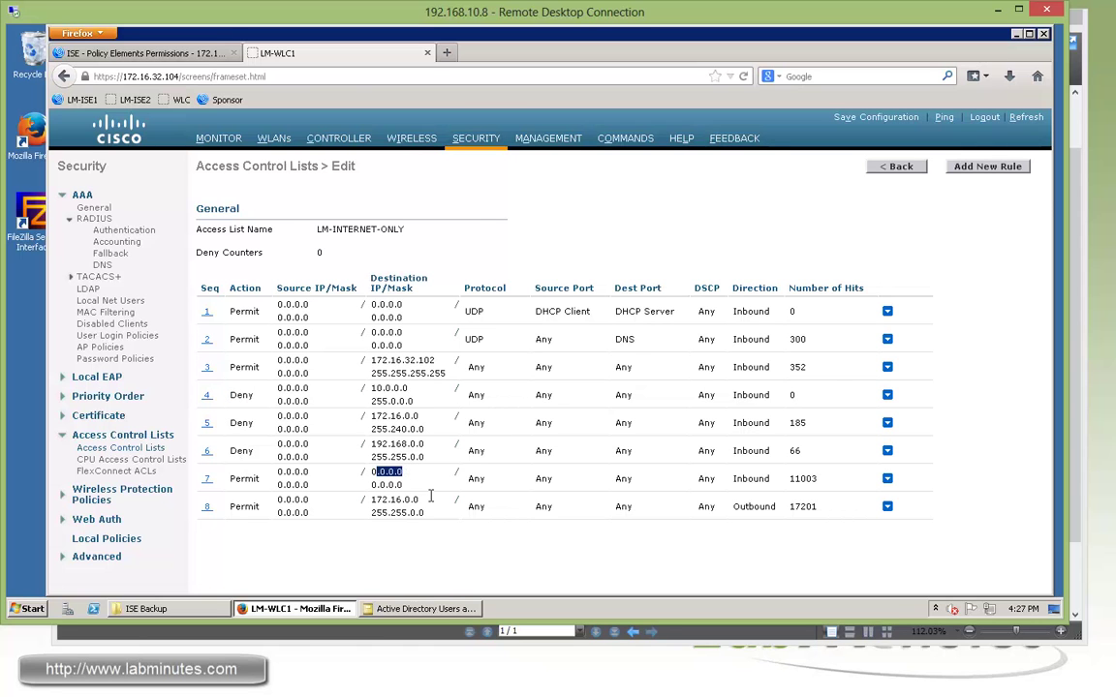
Step: Paste LM-INTERNET-ONLY into the WLAN-INTERNET-ONLY profile's Airspace ACL Name
key(ctrl+Tab)
click(552, 498)
key(ctrl+v)
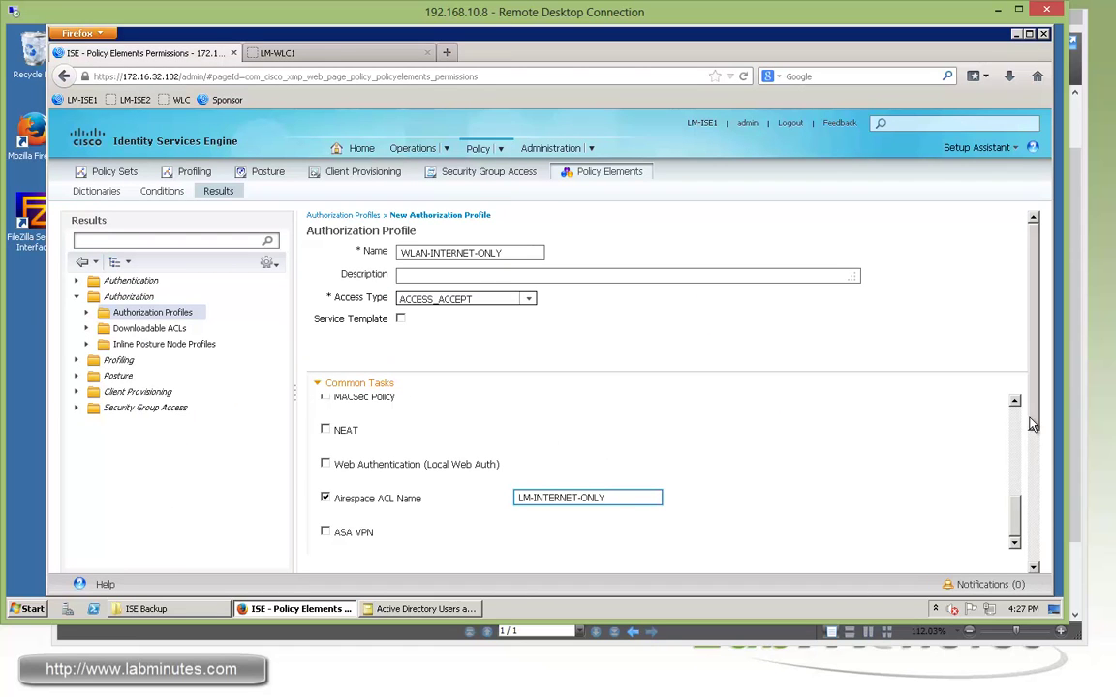
Step: Submit the WLAN-INTERNET-ONLY profile, bringing the list to nine profiles
click(1034, 570)
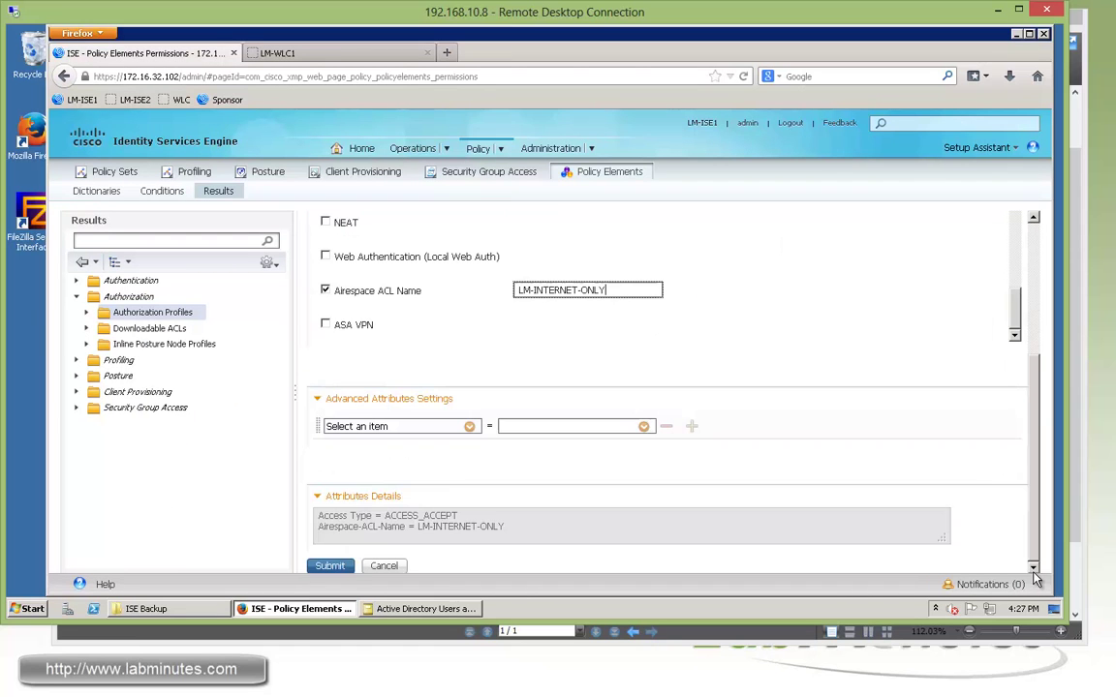
click(329, 566)
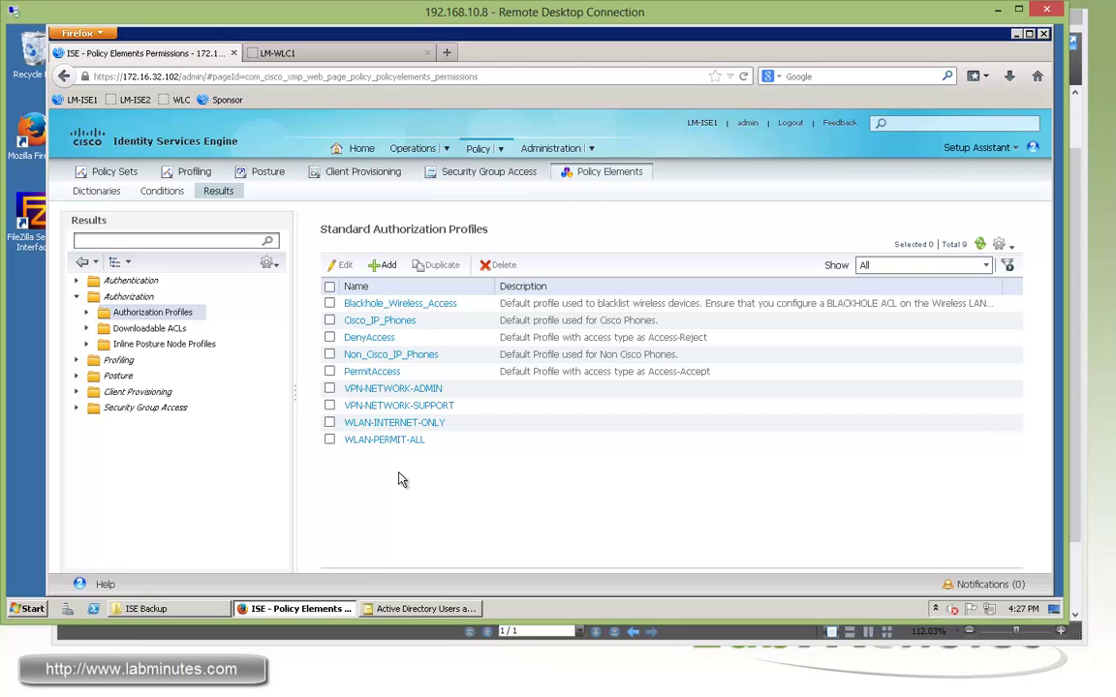
Step: Add a new policy set above VPN on the Policy Sets page
mouse_move(501, 149)
click(502, 172)
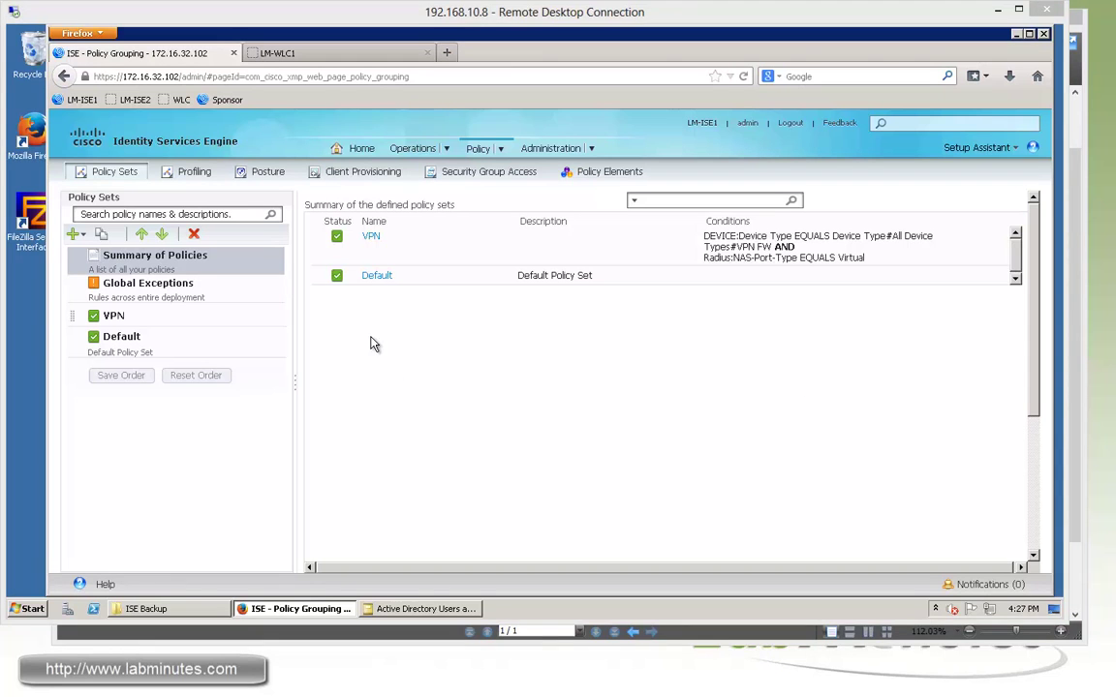
click(74, 235)
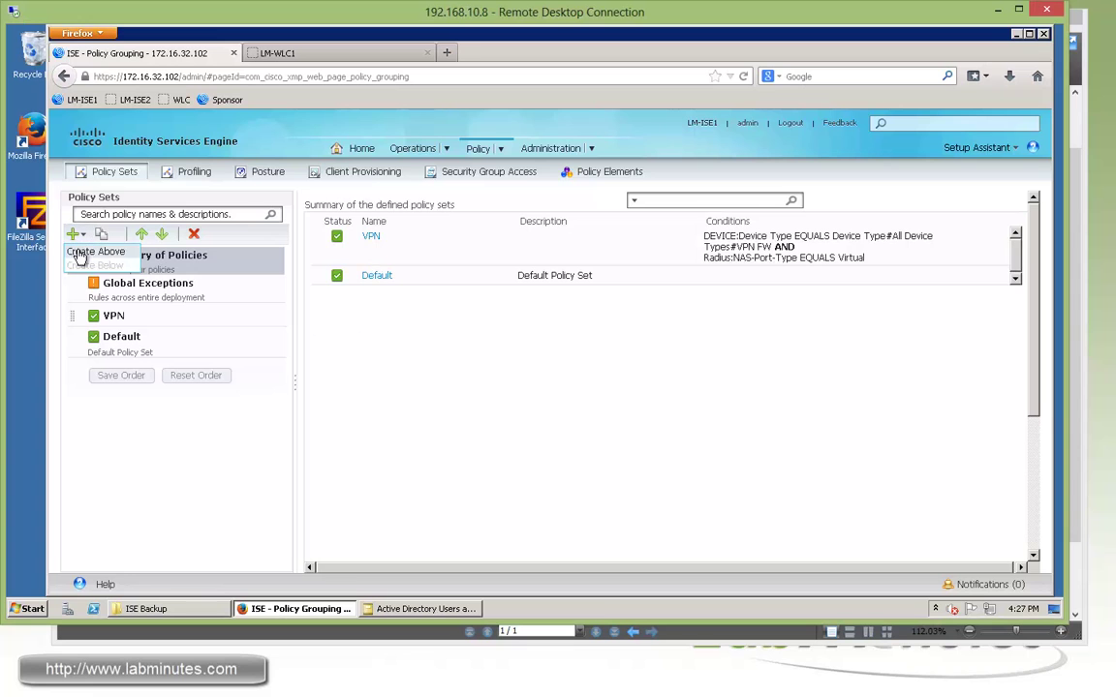
click(78, 250)
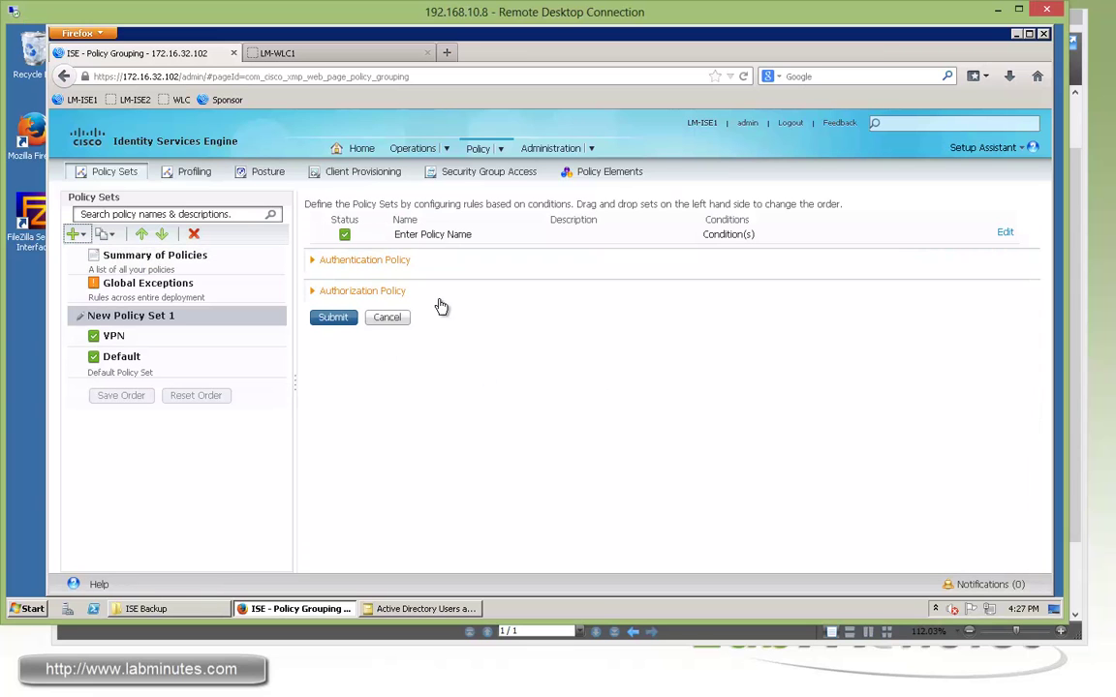
Step: Name the new policy set WLAN
click(1007, 233)
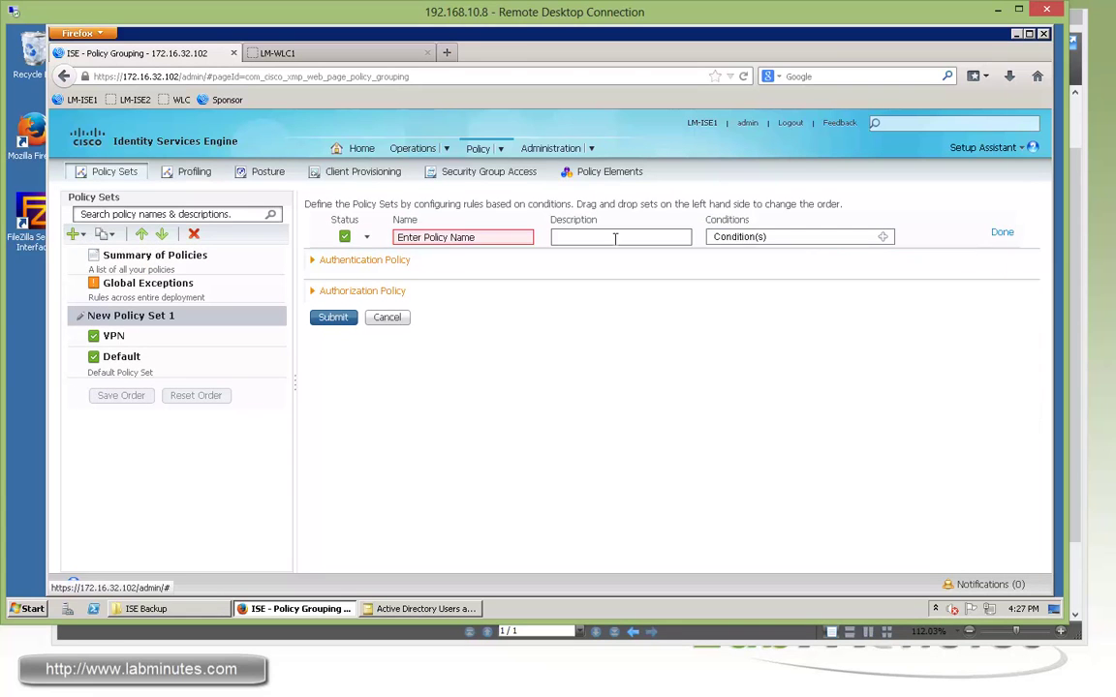
key(ctrl+a)
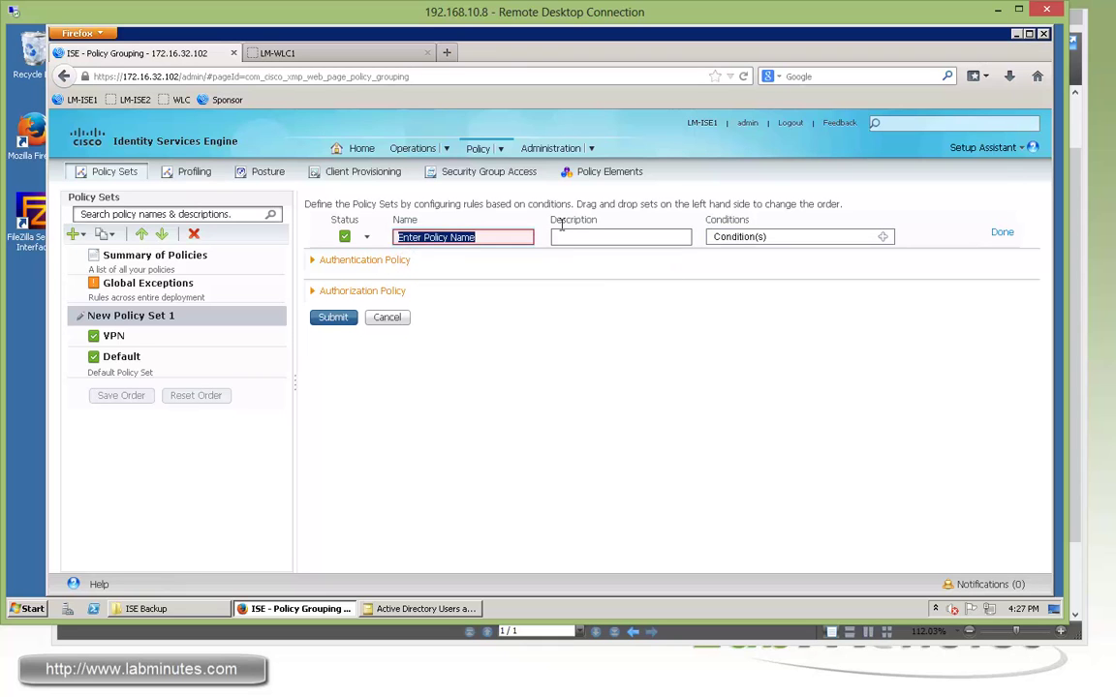
text(WKLA)
key(BackSpace)
key(BackSpace)
text(WLAN)
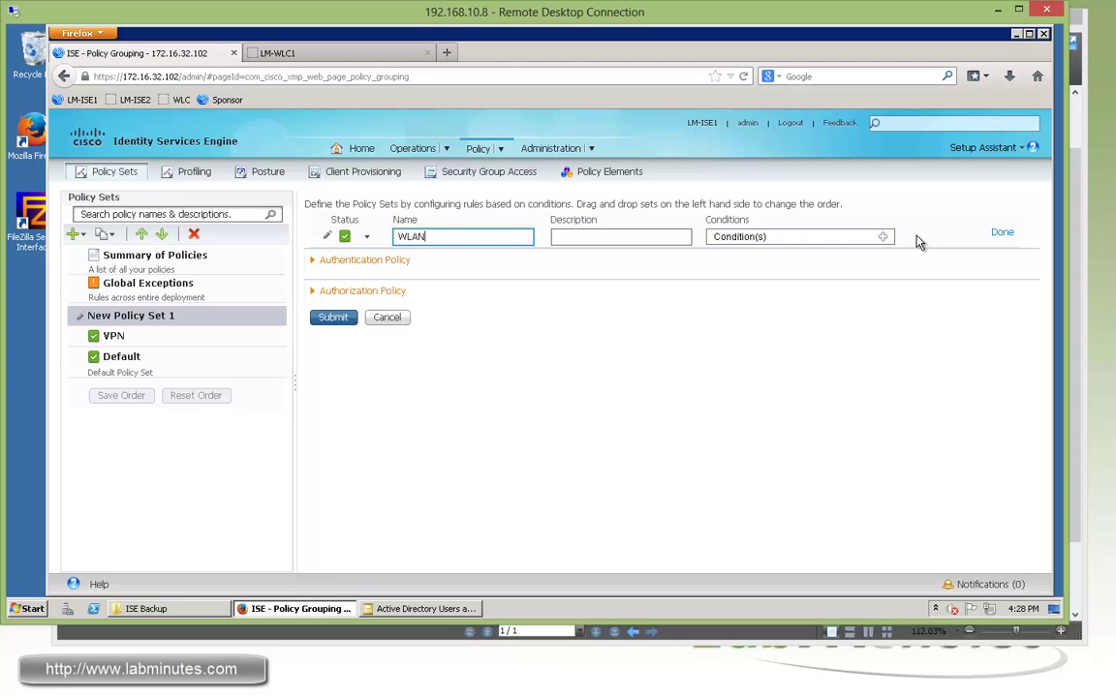
click(862, 239)
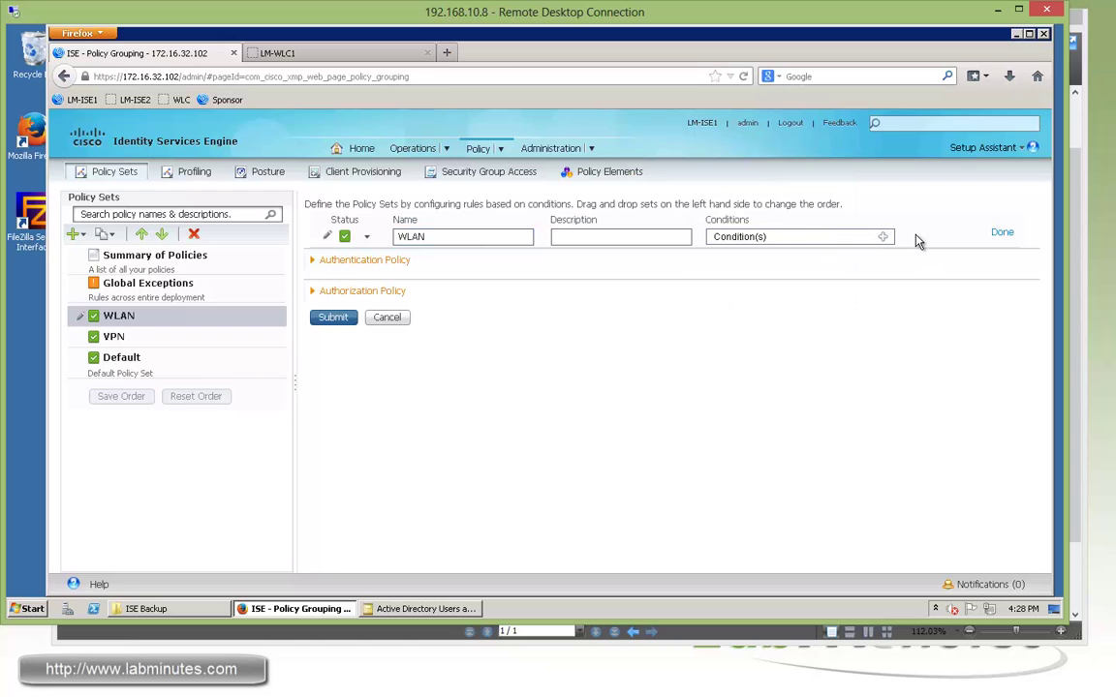
Step: Add the condition Radius:NAS-Port-Type EQUALS Wireless - IEEE 802.11 to the WLAN policy set
click(883, 238)
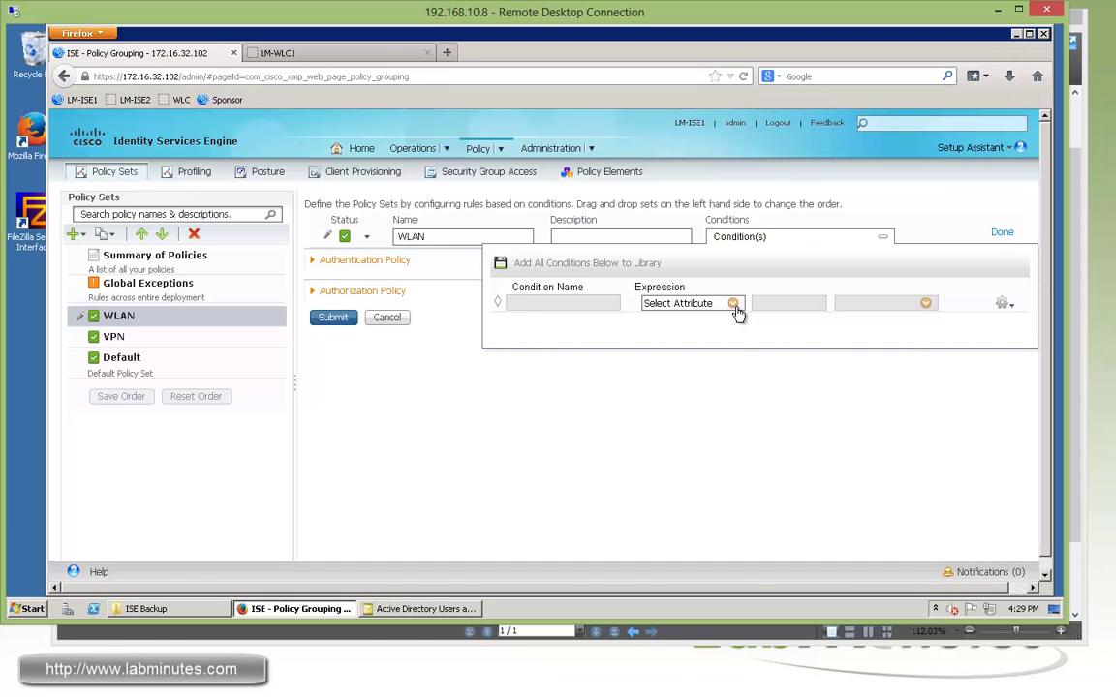
click(732, 303)
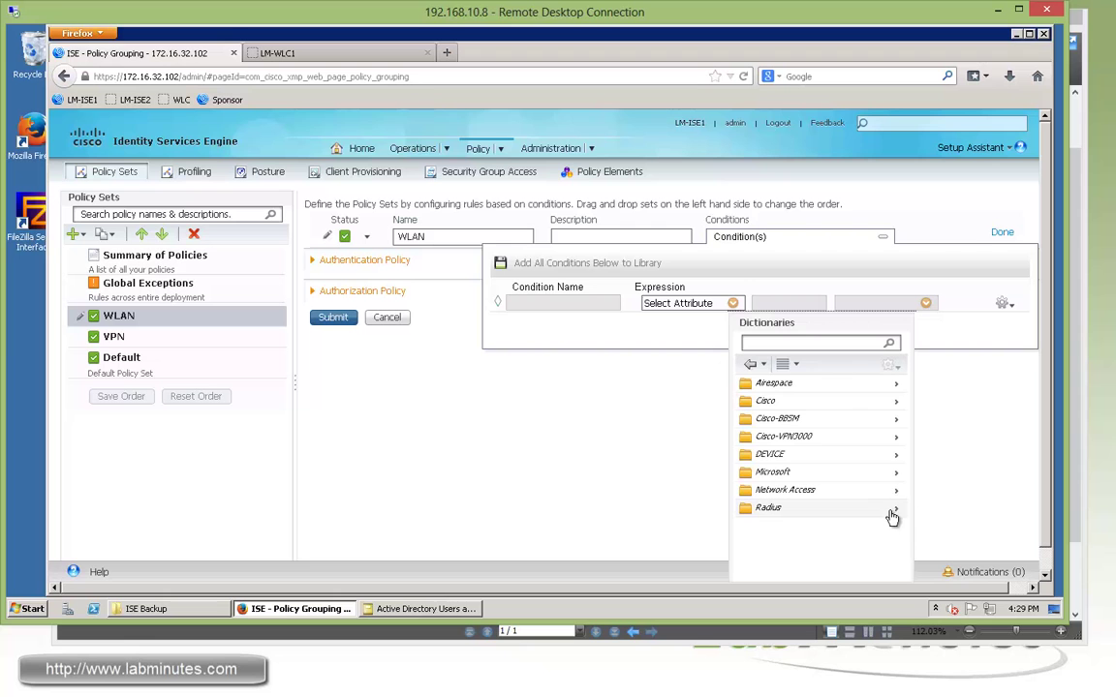
click(896, 513)
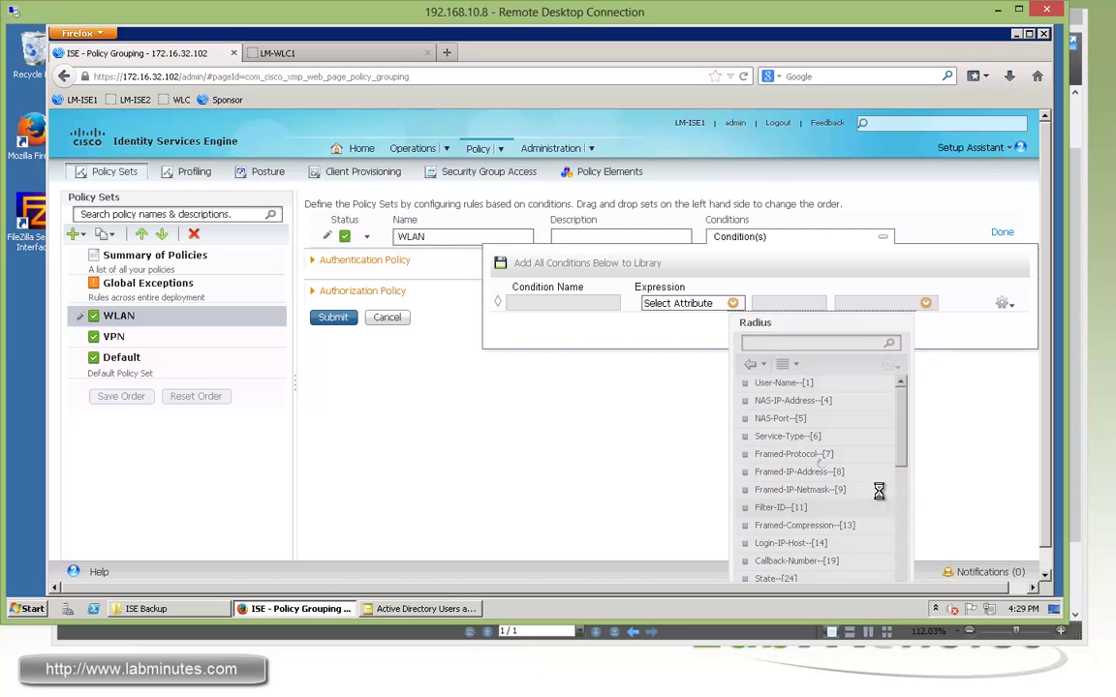
scroll(813, 465, down, 8)
click(790, 531)
click(733, 303)
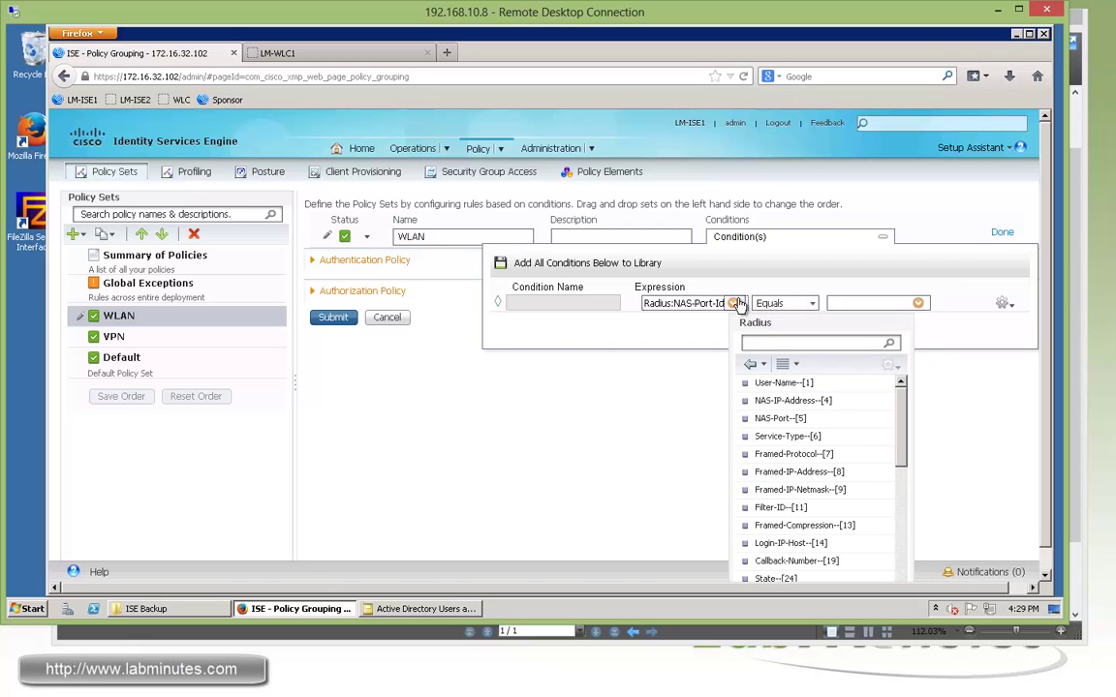
drag(904, 443, 901, 567)
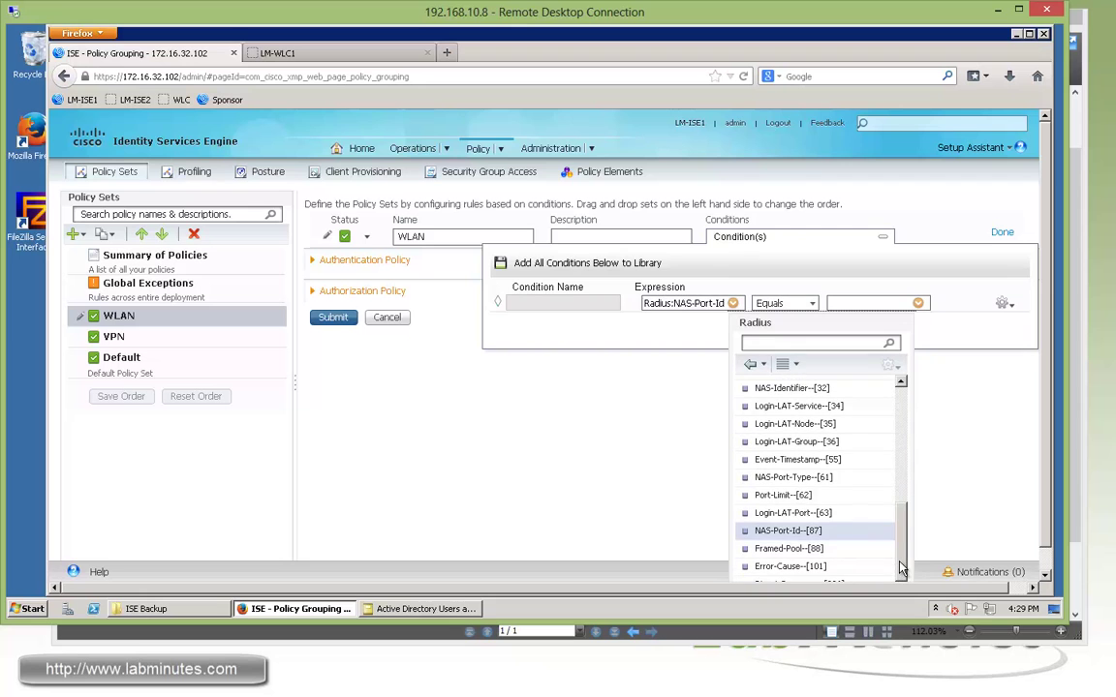
click(918, 304)
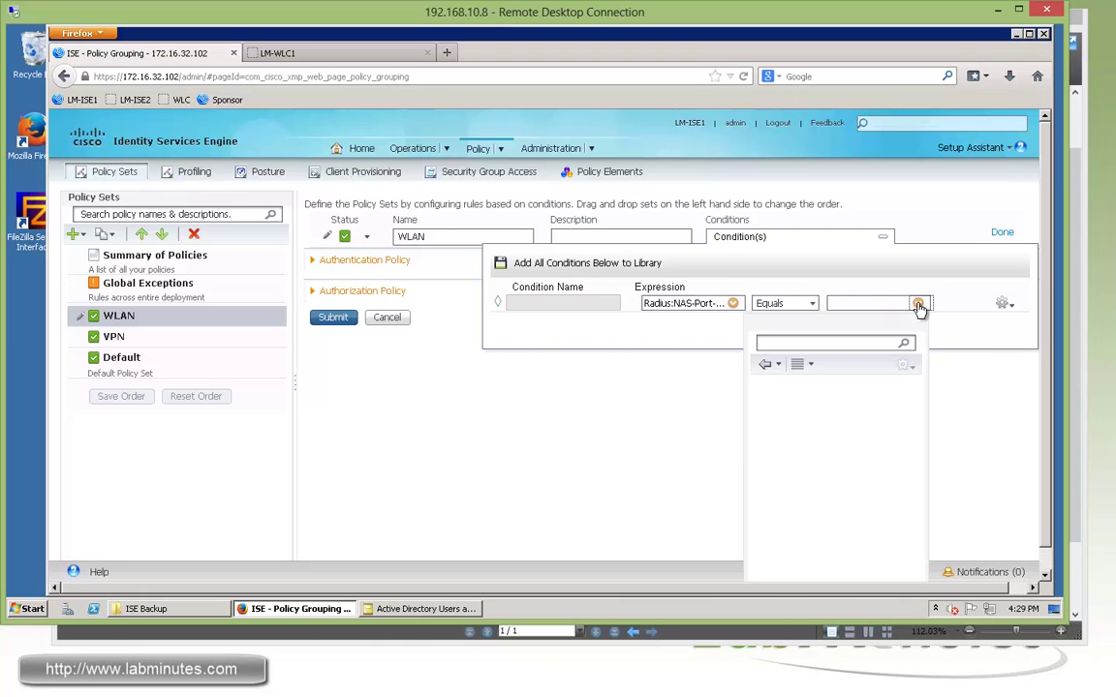
drag(914, 388, 921, 498)
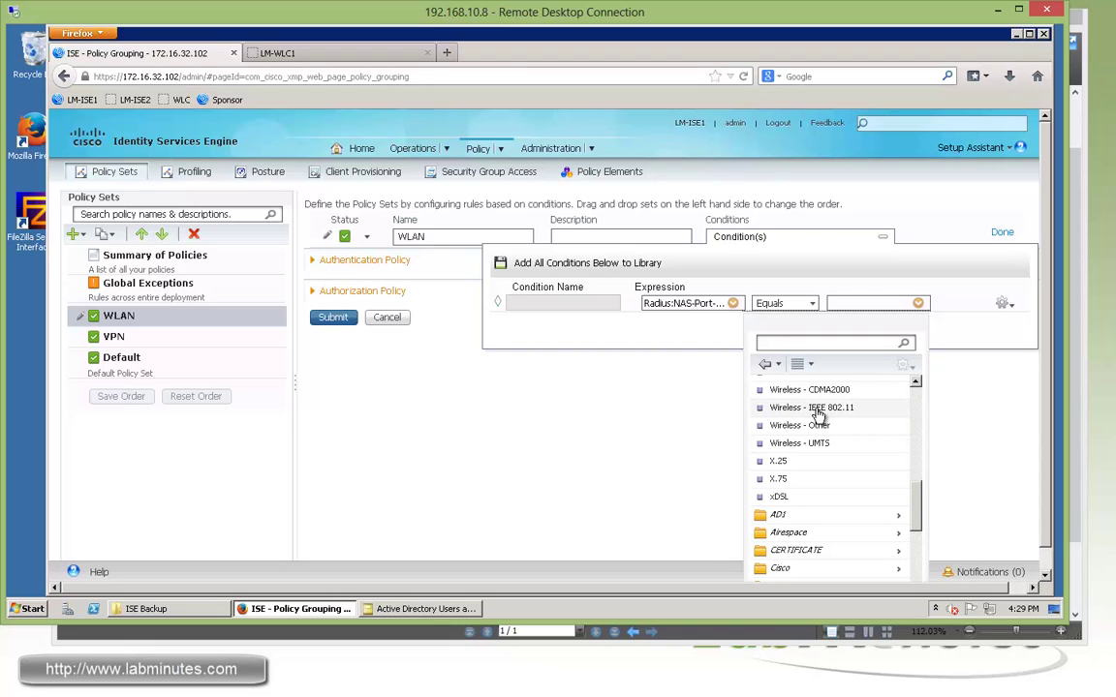
click(819, 408)
click(843, 414)
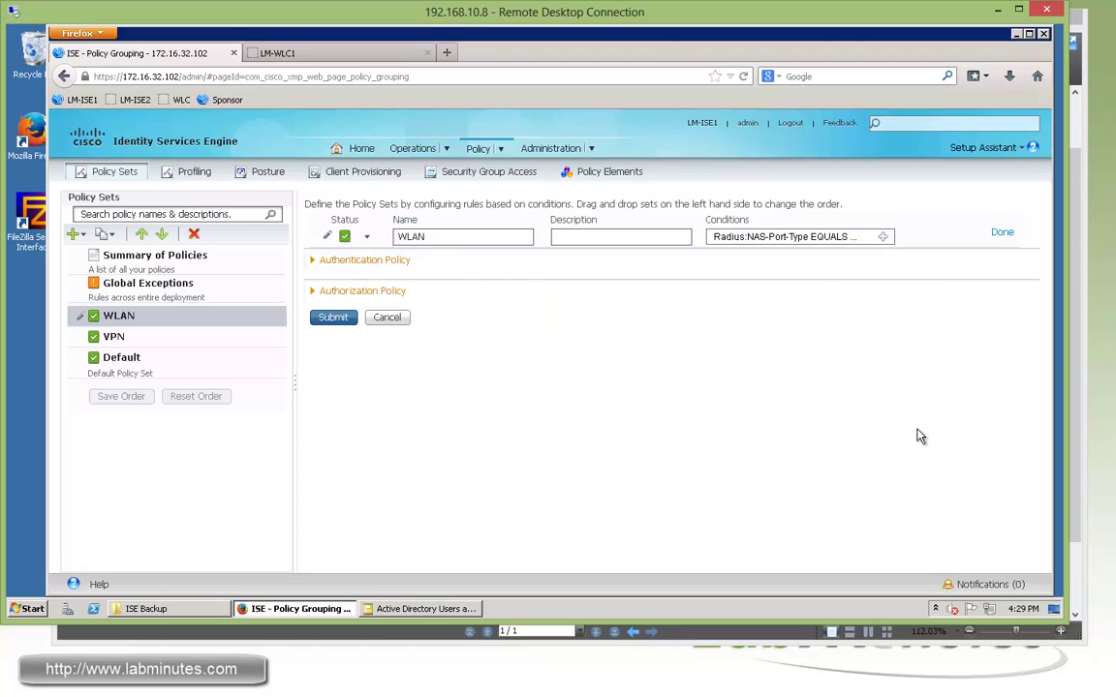
Step: Add a second condition, DEVICE:Device Type EQUALS All Device Types#WLC, joined by AND
click(882, 238)
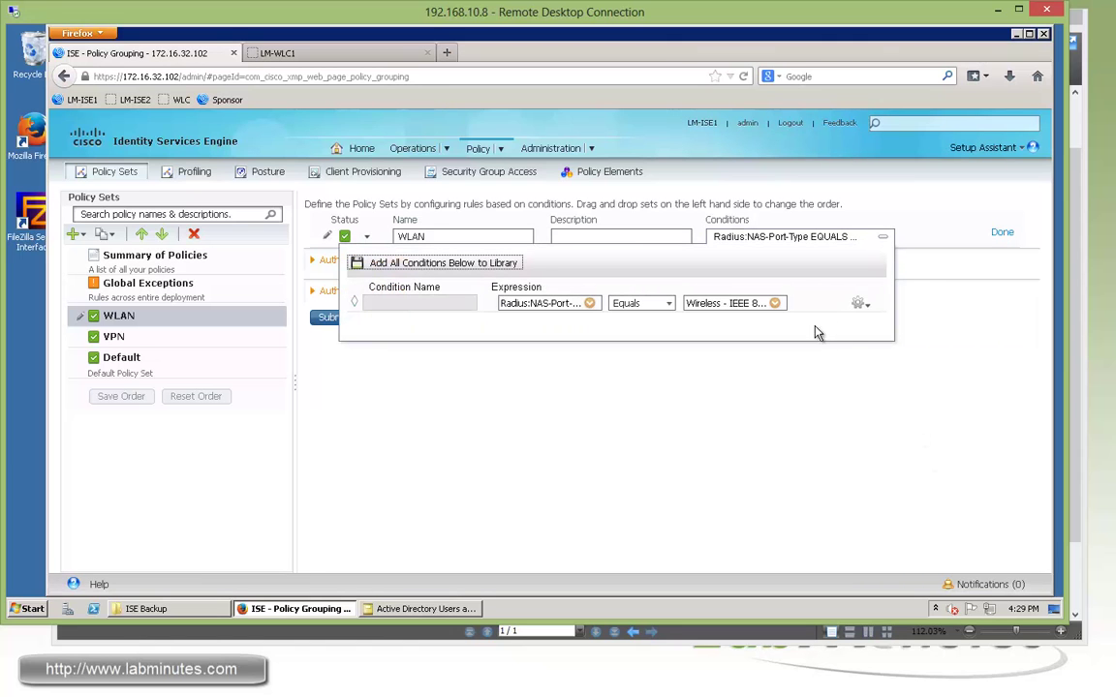
click(861, 304)
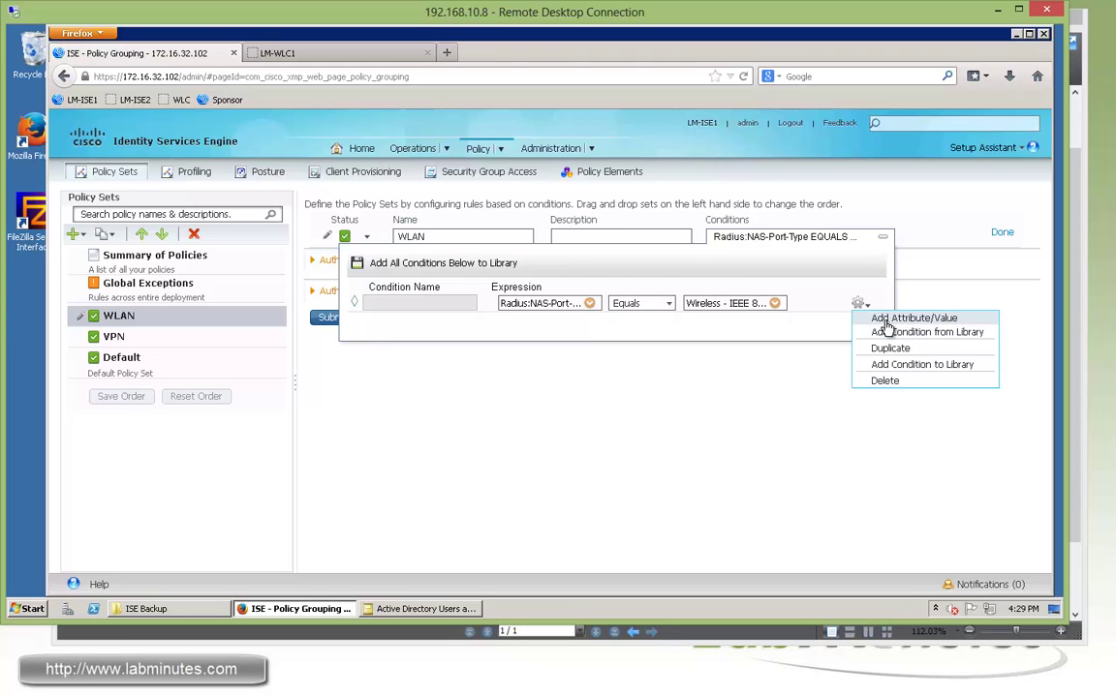
click(872, 318)
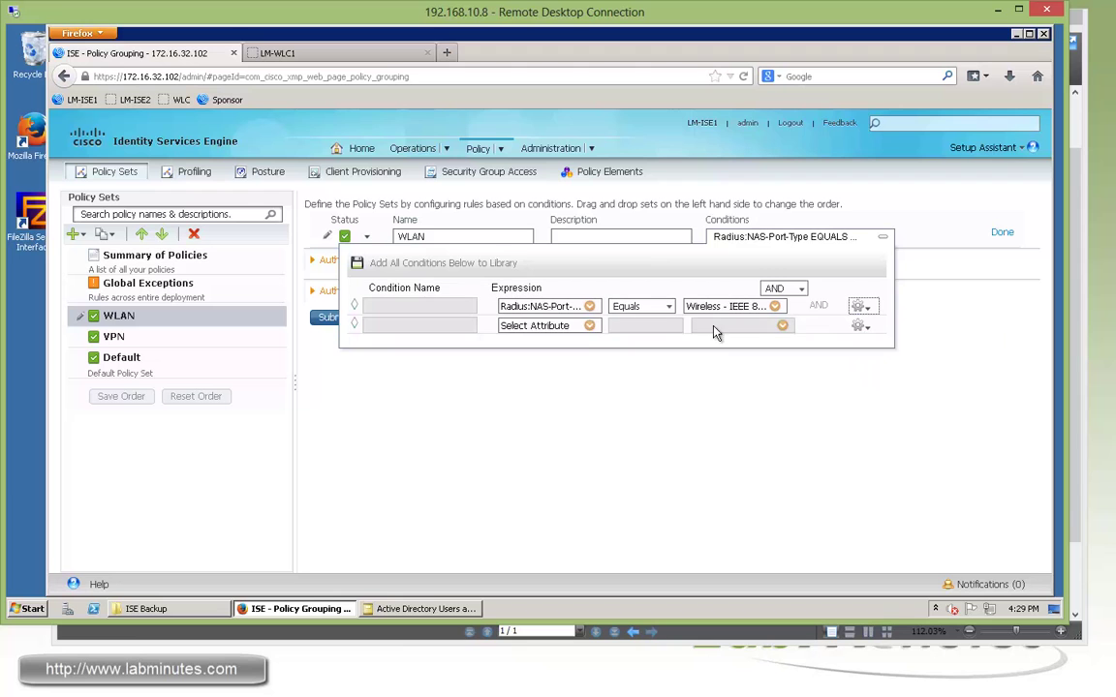
click(588, 326)
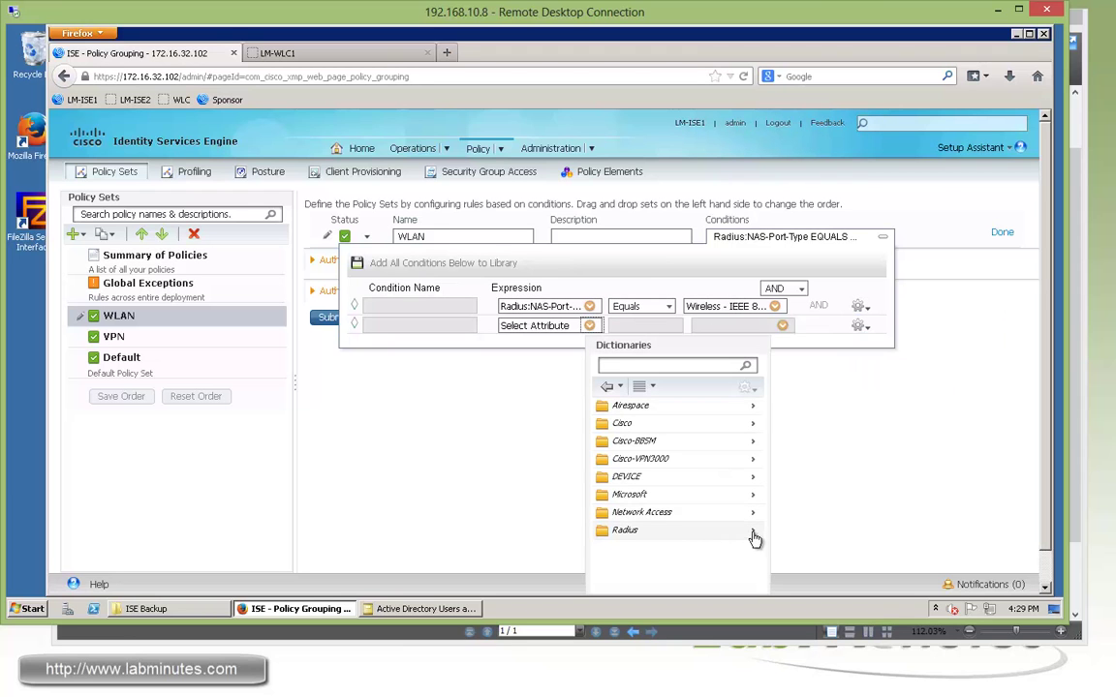
click(751, 478)
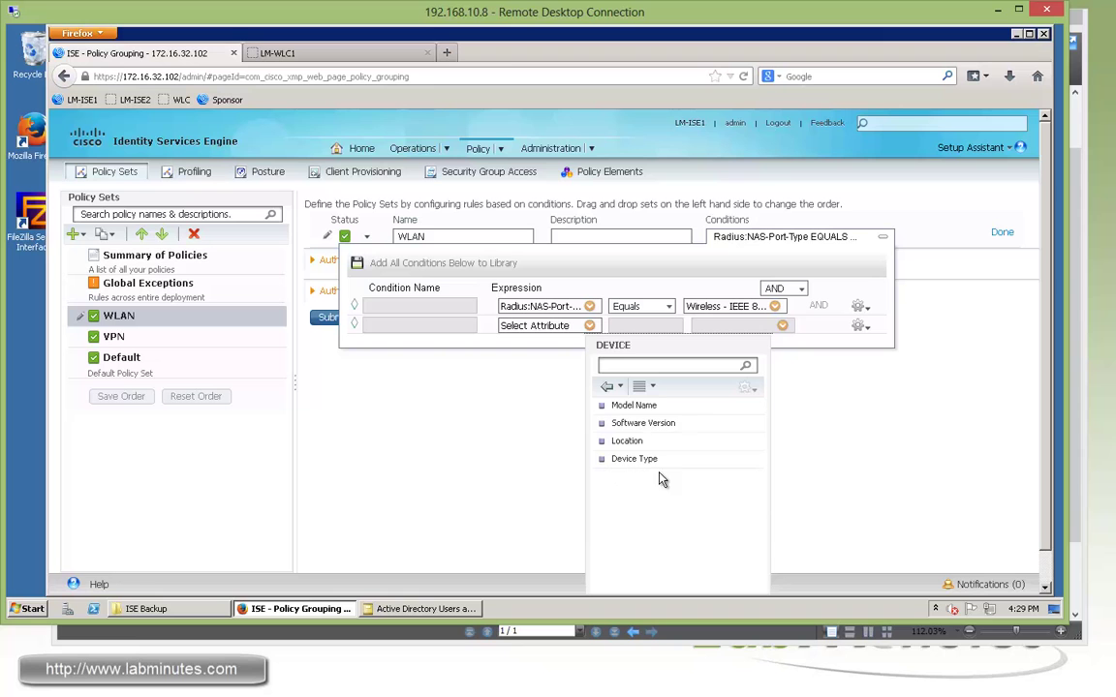
click(641, 459)
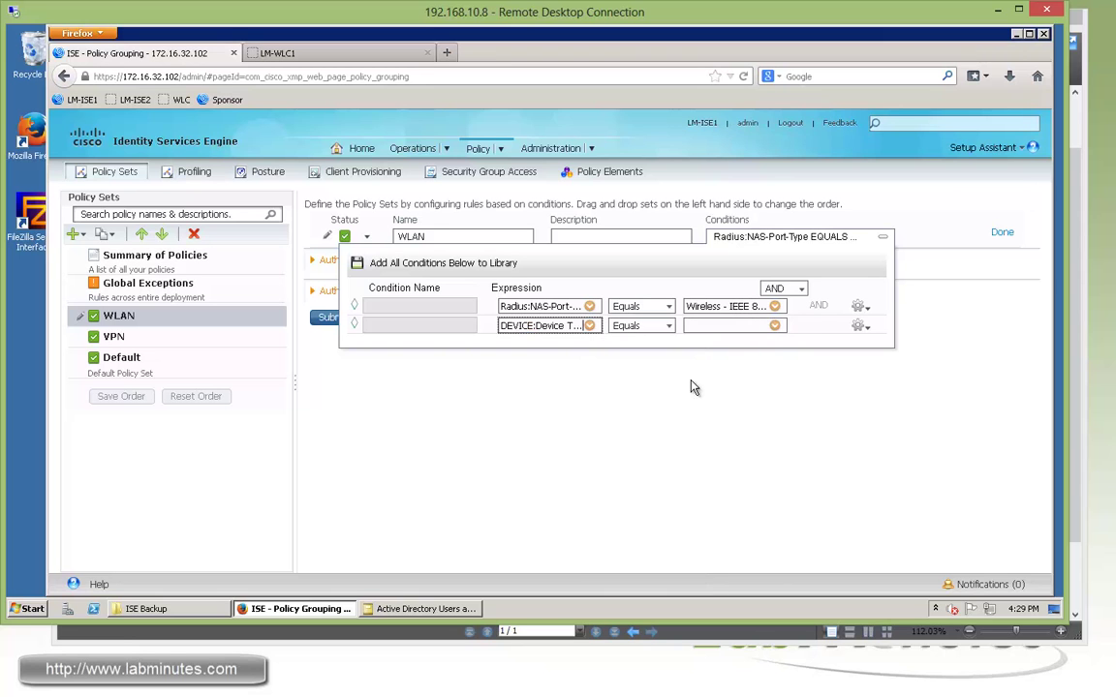
click(774, 326)
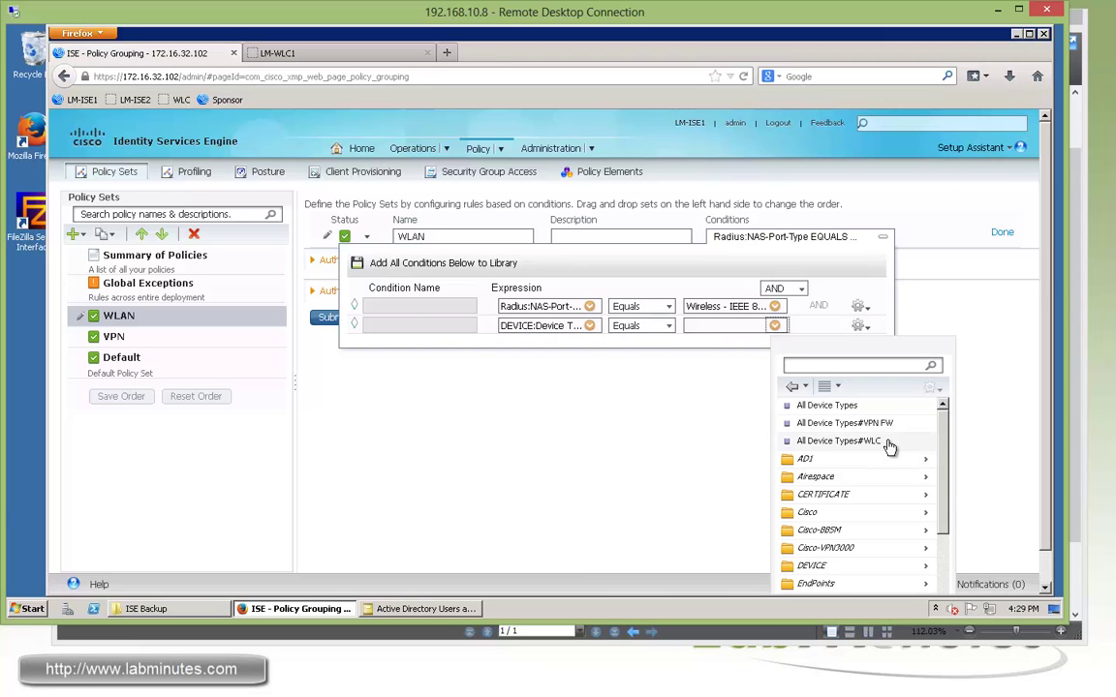
click(868, 431)
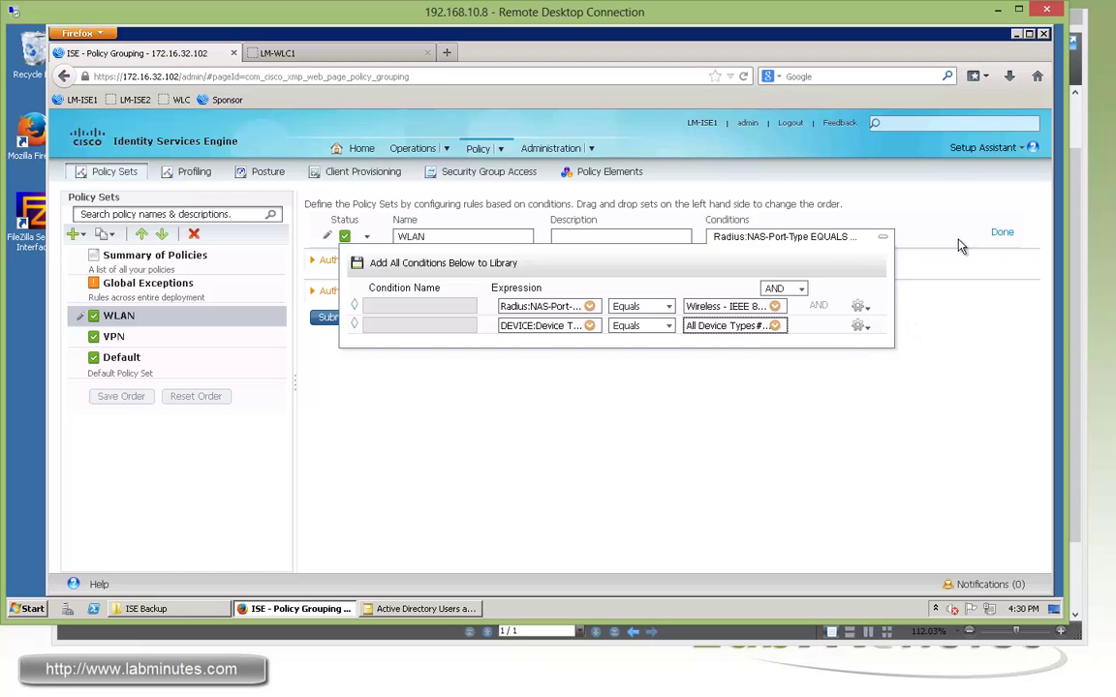
click(1013, 233)
click(1006, 232)
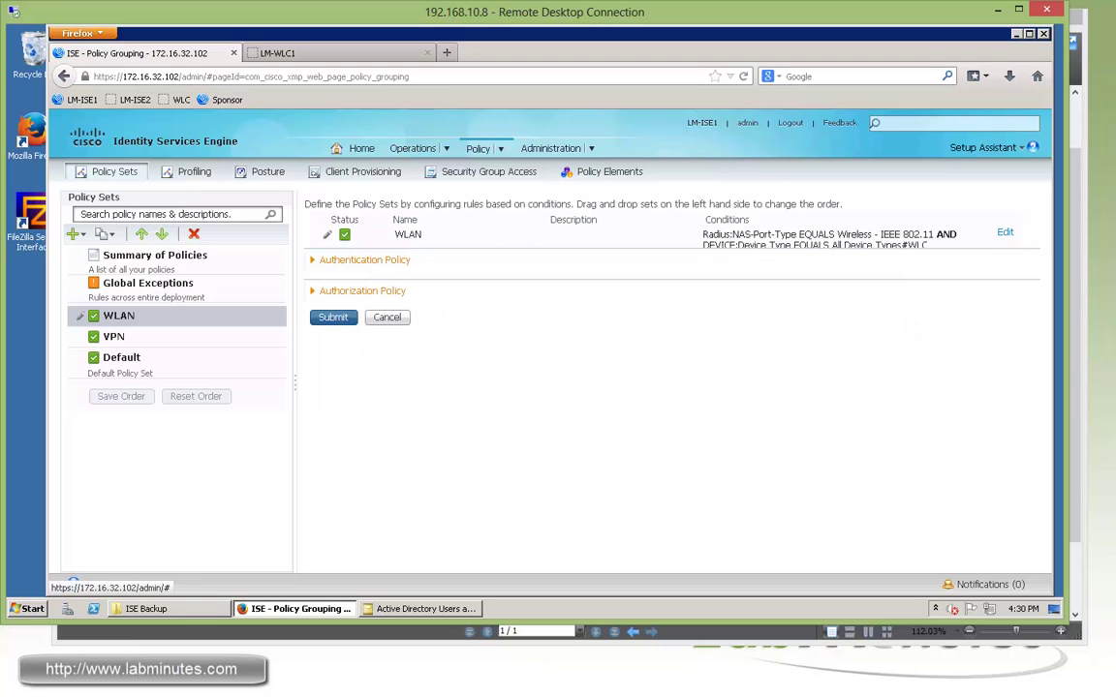
Step: Expand the WLAN authentication policy and confirm its Default Rule uses identity source CERT_AD_LOCAL_GUEST
click(319, 259)
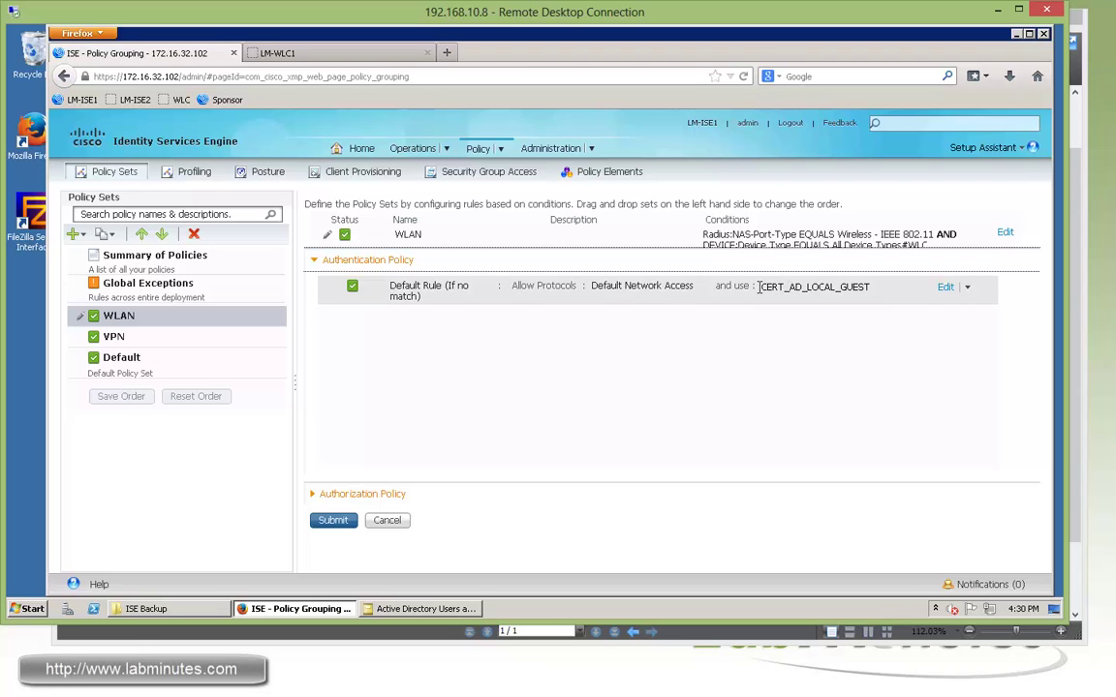
drag(794, 292, 820, 290)
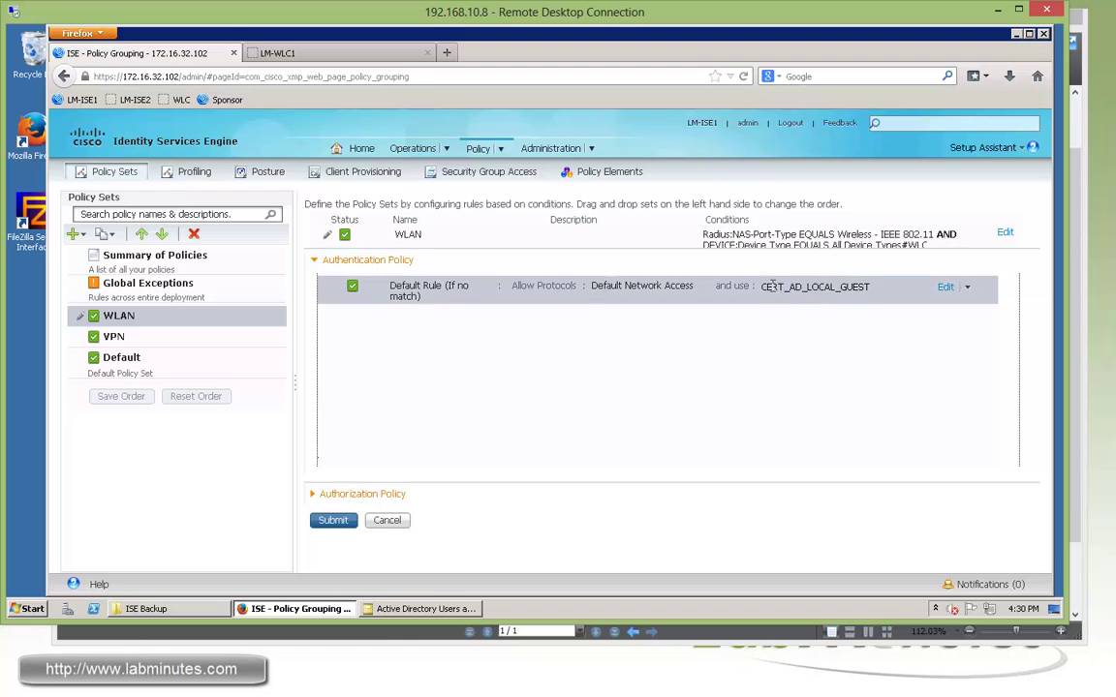
click(784, 289)
click(792, 291)
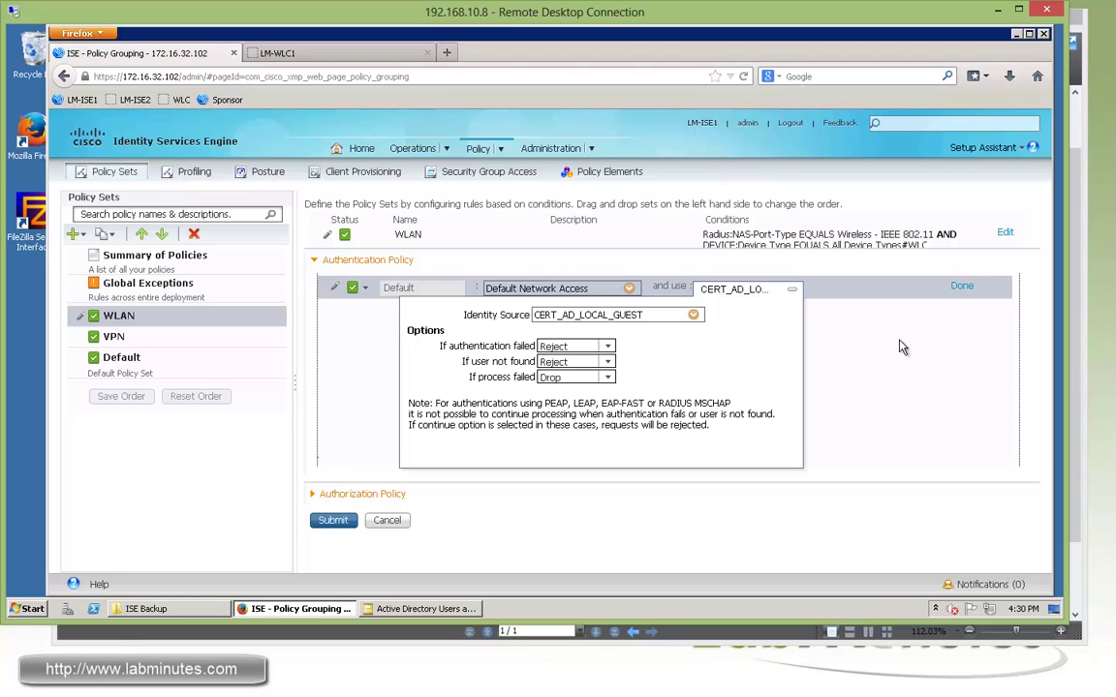
click(963, 287)
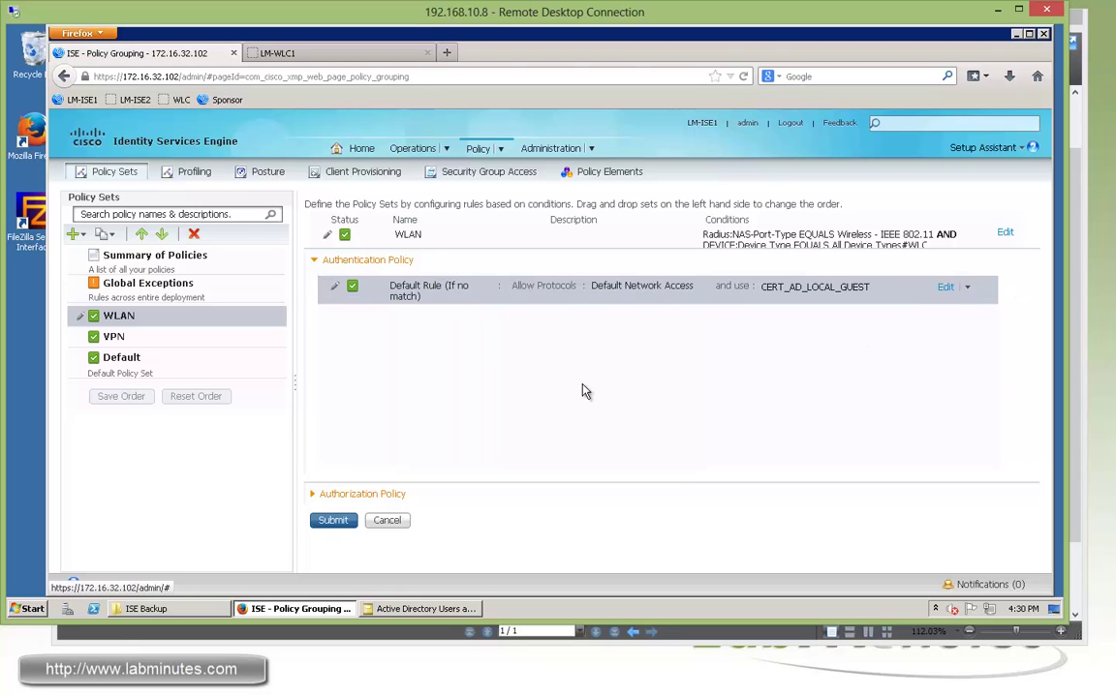
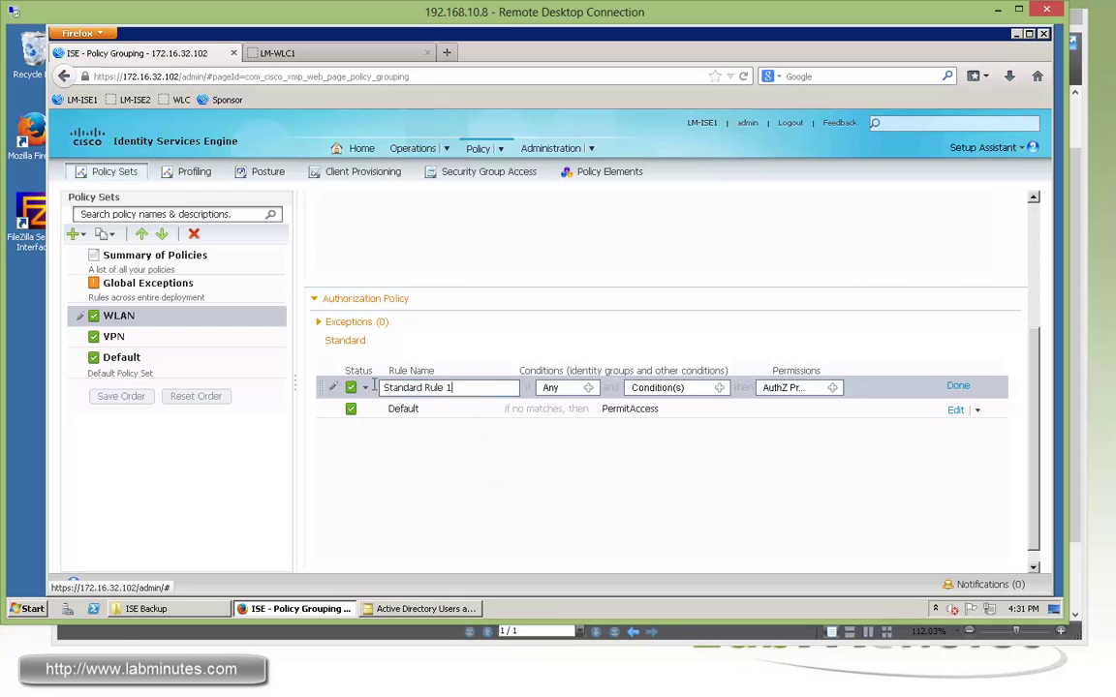
Step: Name the rule LM-WLAN-WIN-MACHINE and start an AD1:ExternalGroups Equals condition, listing its group values
text(LM-WLAN-WIN-MACHINE)
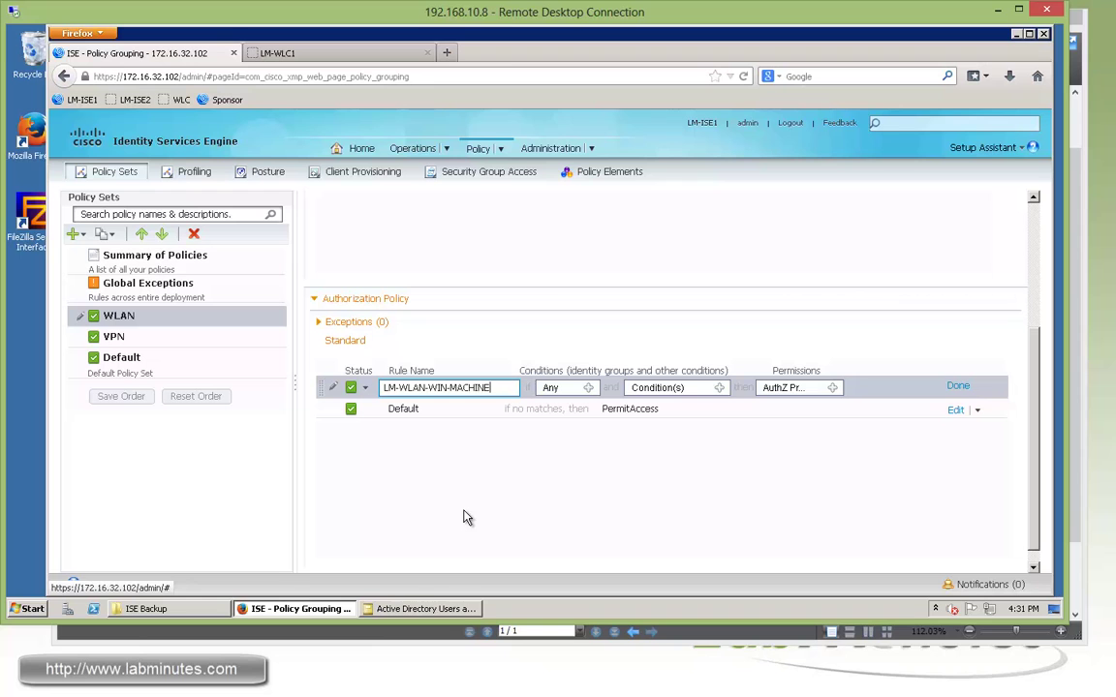
click(505, 498)
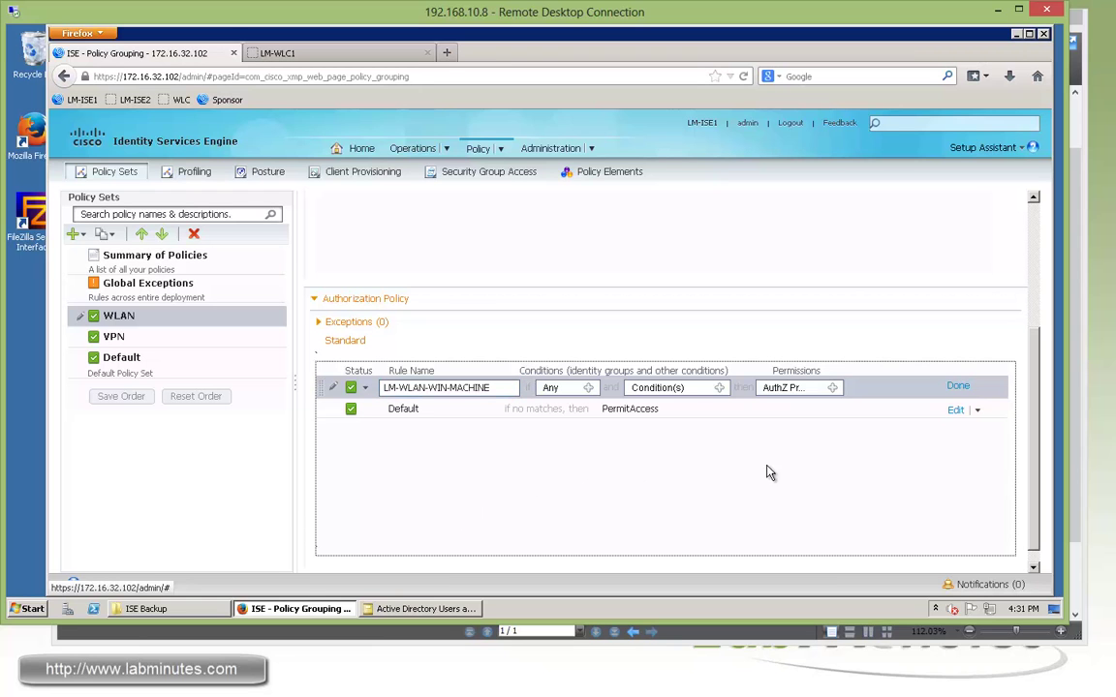
click(720, 388)
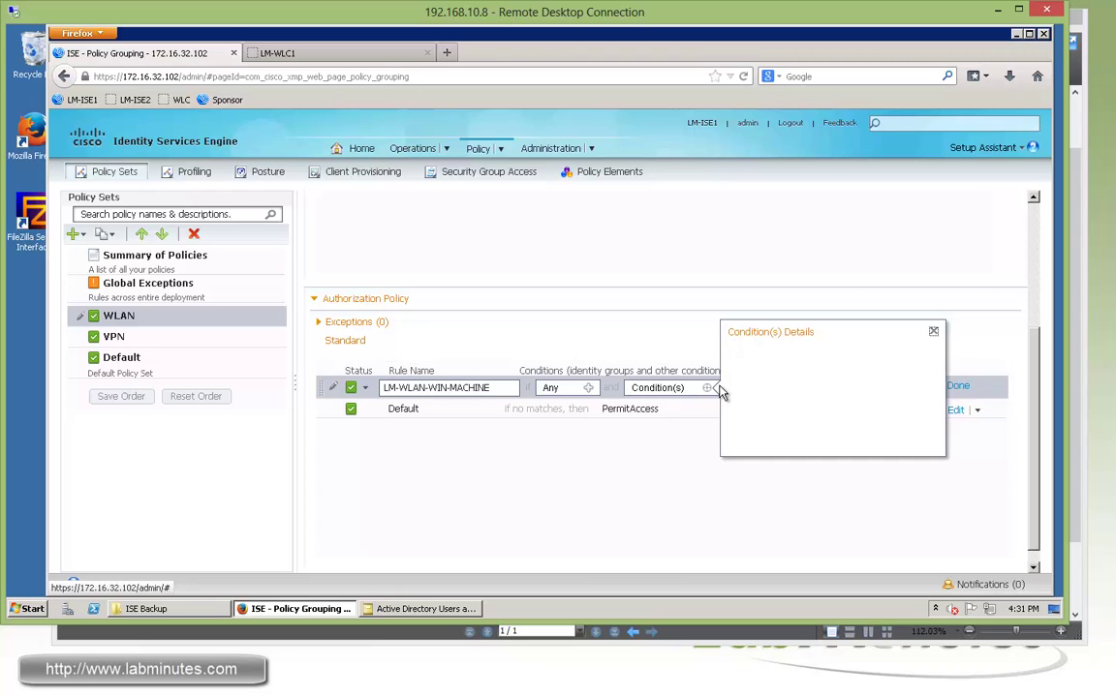
click(720, 388)
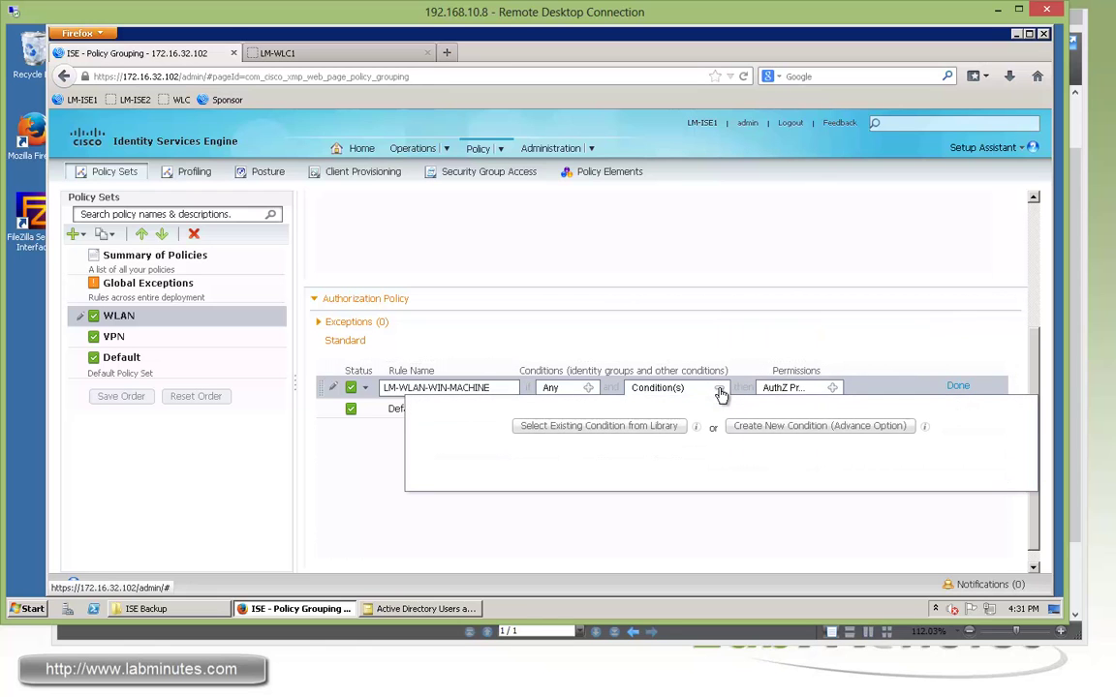
click(772, 428)
click(656, 454)
mouse_move(716, 221)
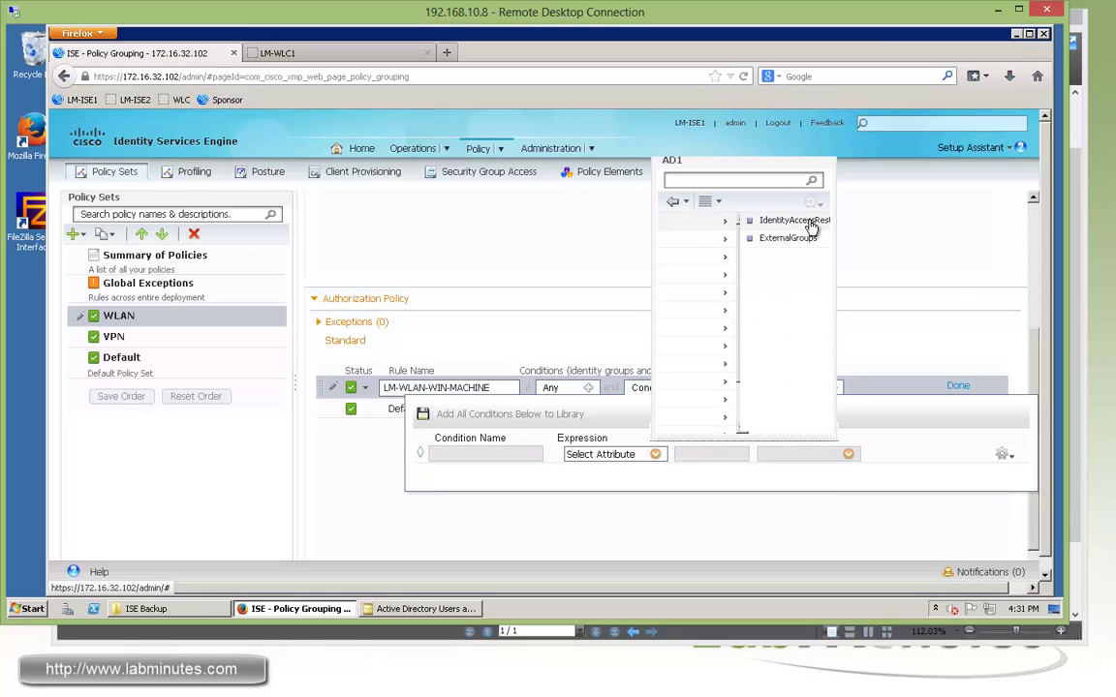
click(787, 237)
click(840, 454)
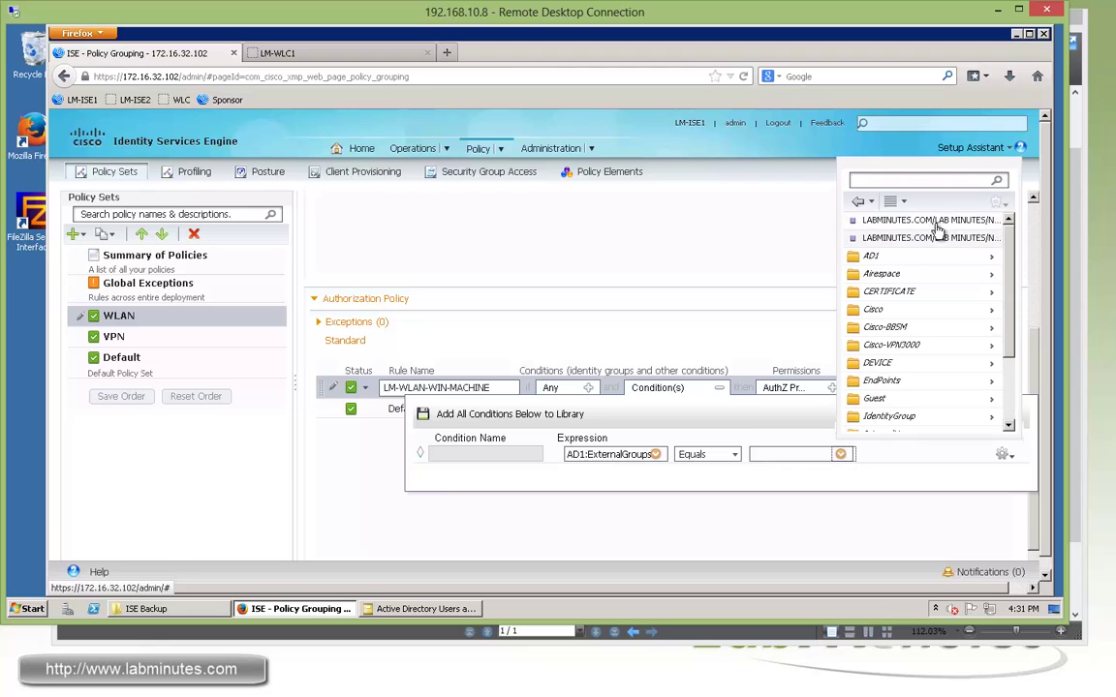
Step: Bring up Administration > External Identity Sources in a new browser tab
click(590, 152)
right_click(779, 217)
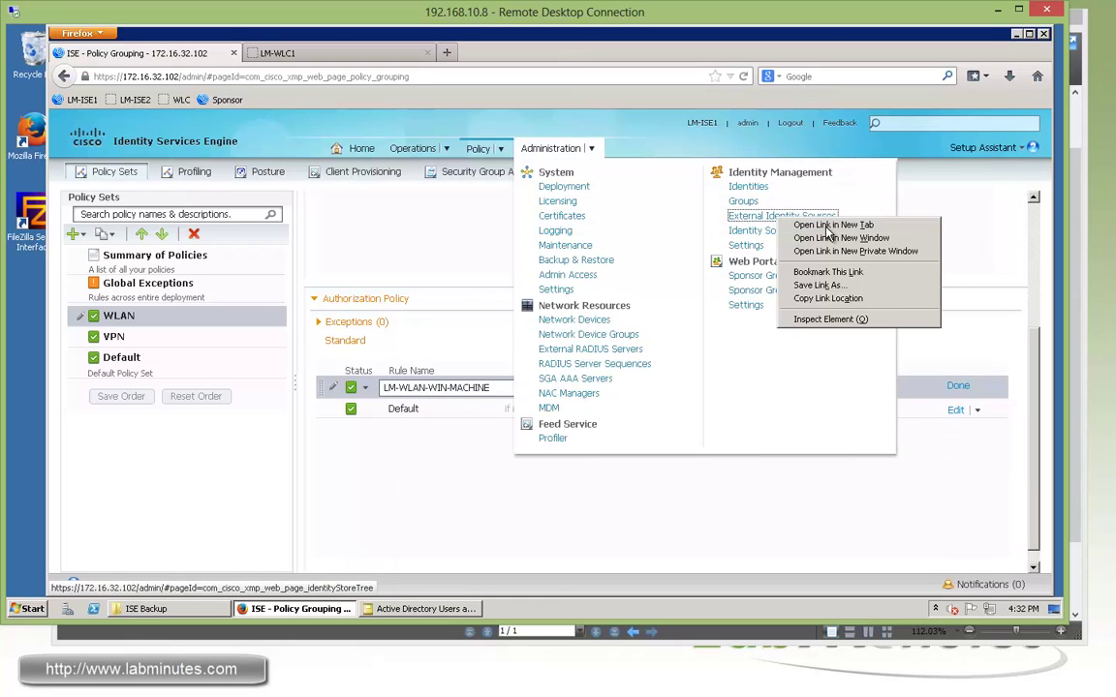
click(831, 226)
click(354, 55)
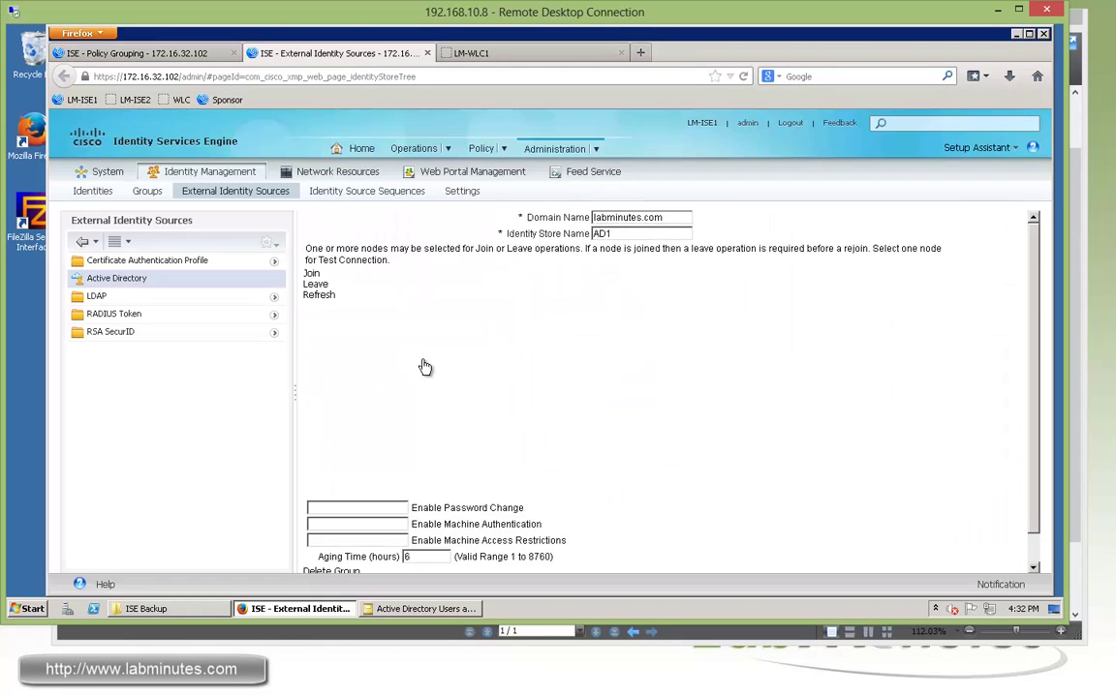
Step: Retrieve AD1 directory groups, add and save Domain Computers, then go back to the policy tab
click(577, 230)
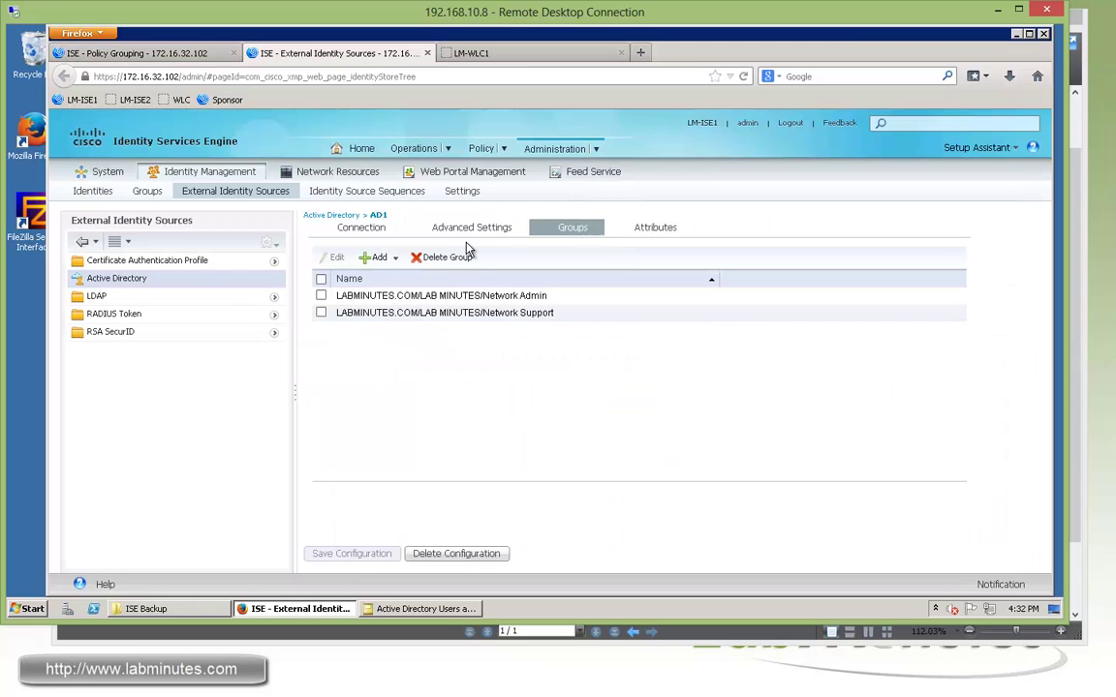
click(377, 257)
click(383, 276)
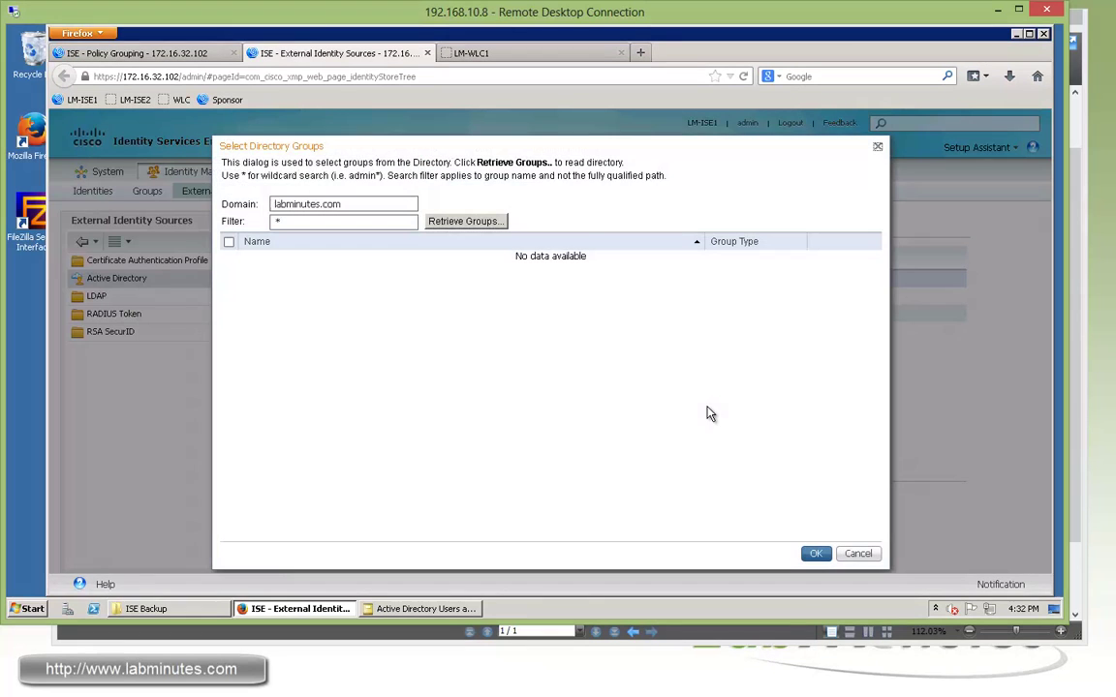
click(468, 221)
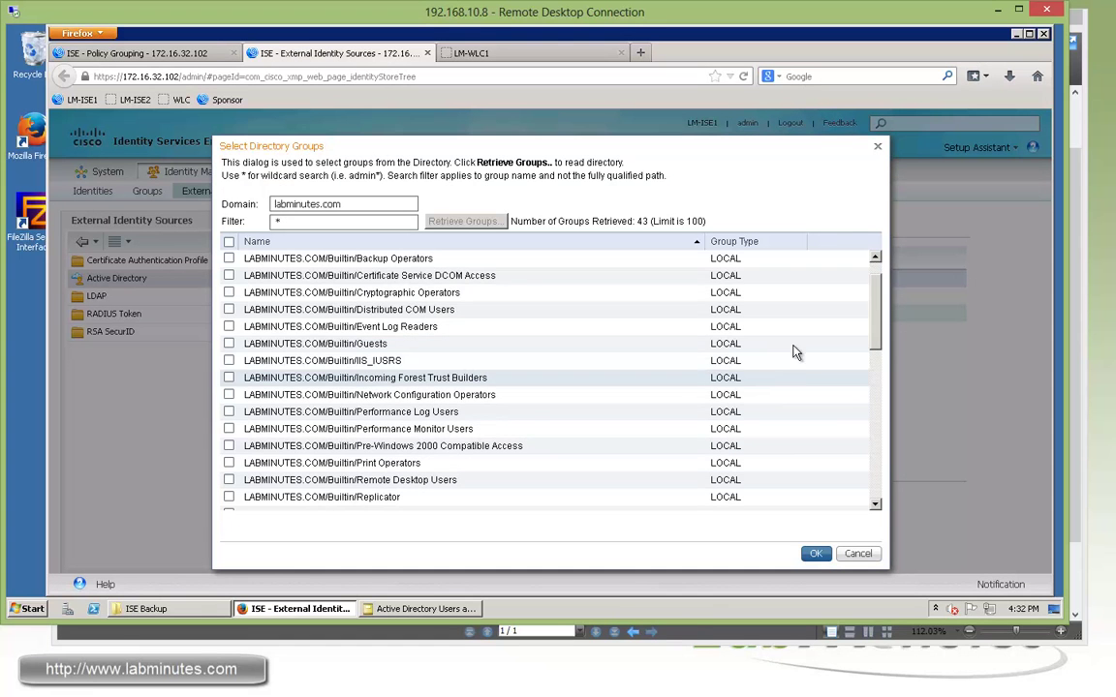
drag(874, 311, 334, 345)
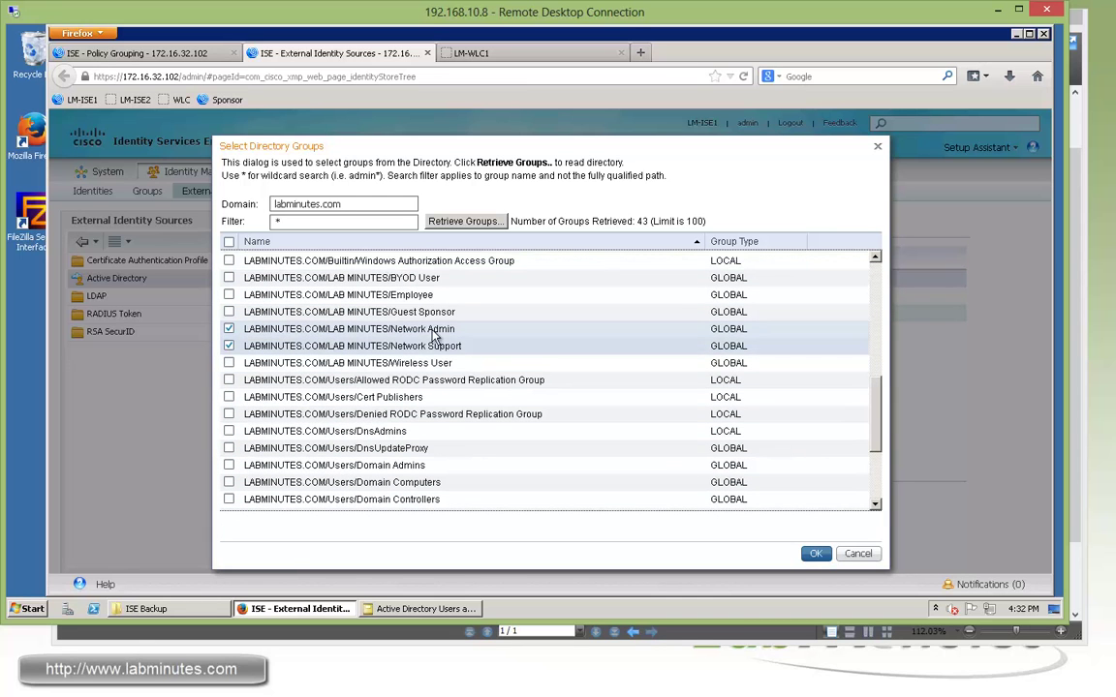
drag(877, 401, 878, 438)
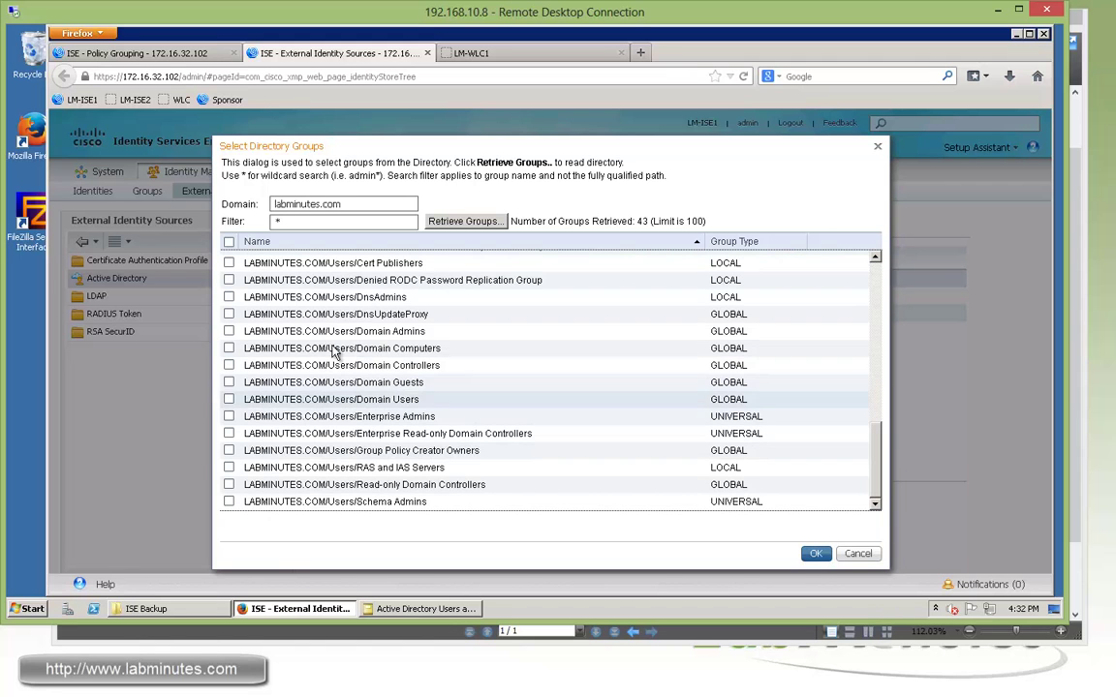
click(230, 349)
click(813, 555)
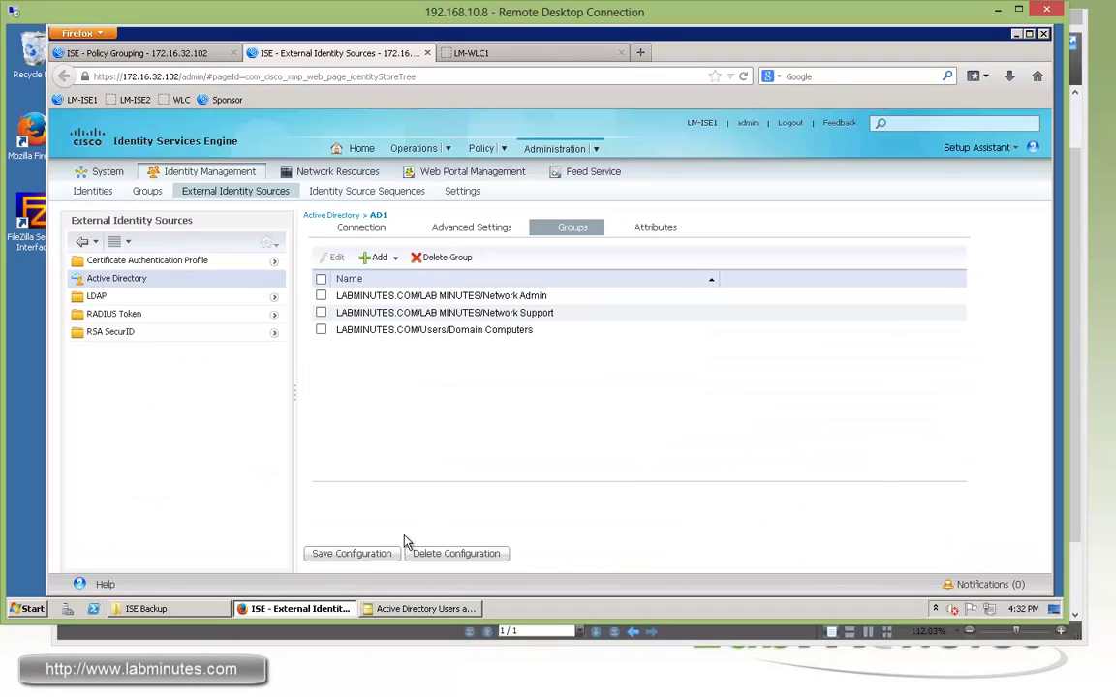
click(366, 559)
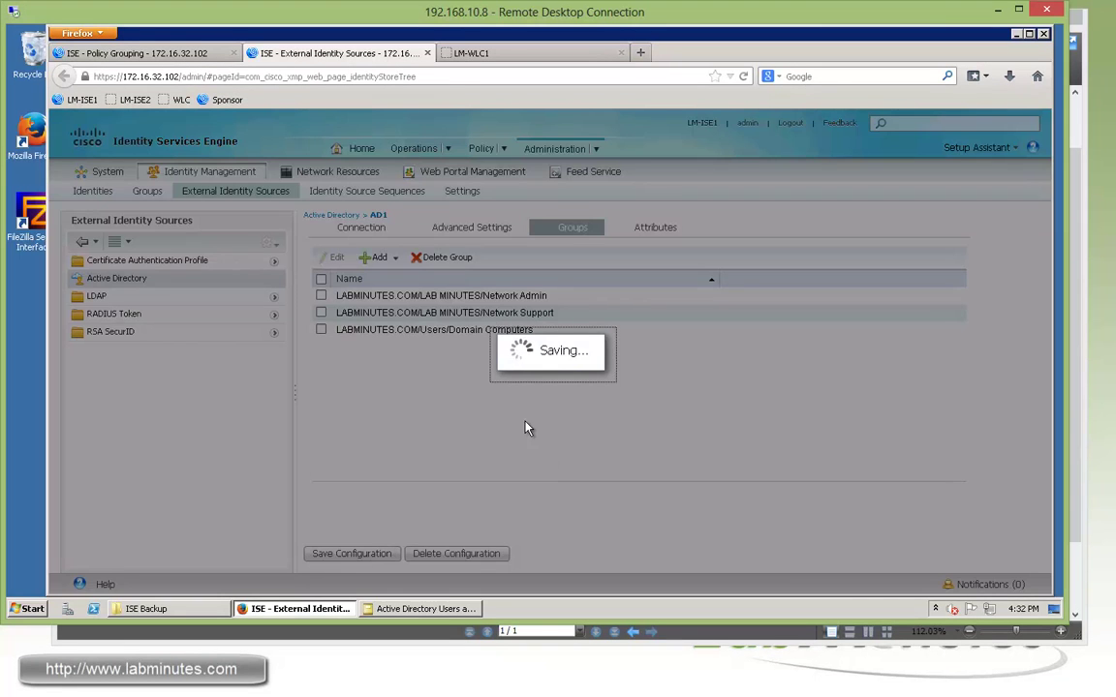
click(159, 55)
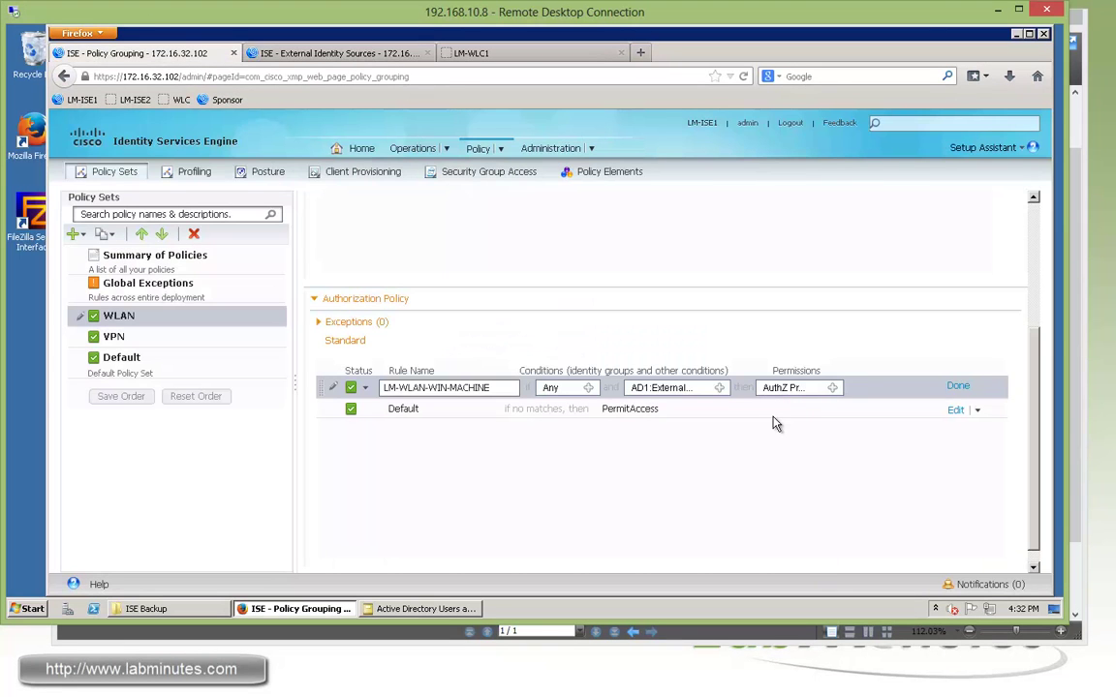
Step: Set the AD1:ExternalGroups condition value to Domain Computers
click(718, 389)
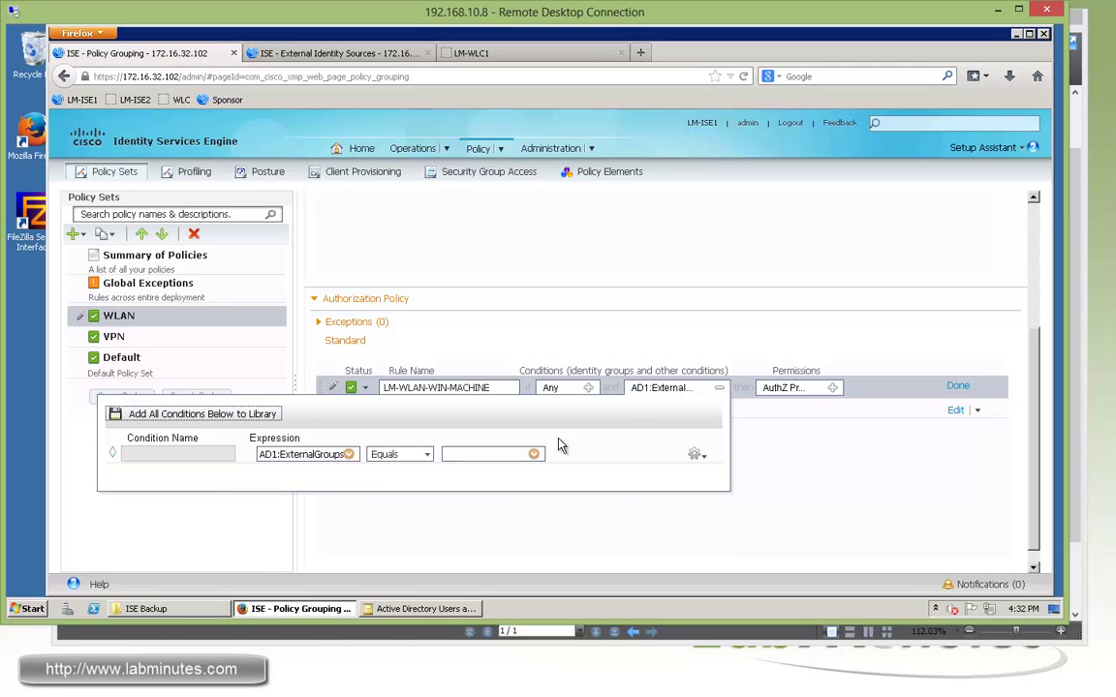
click(534, 455)
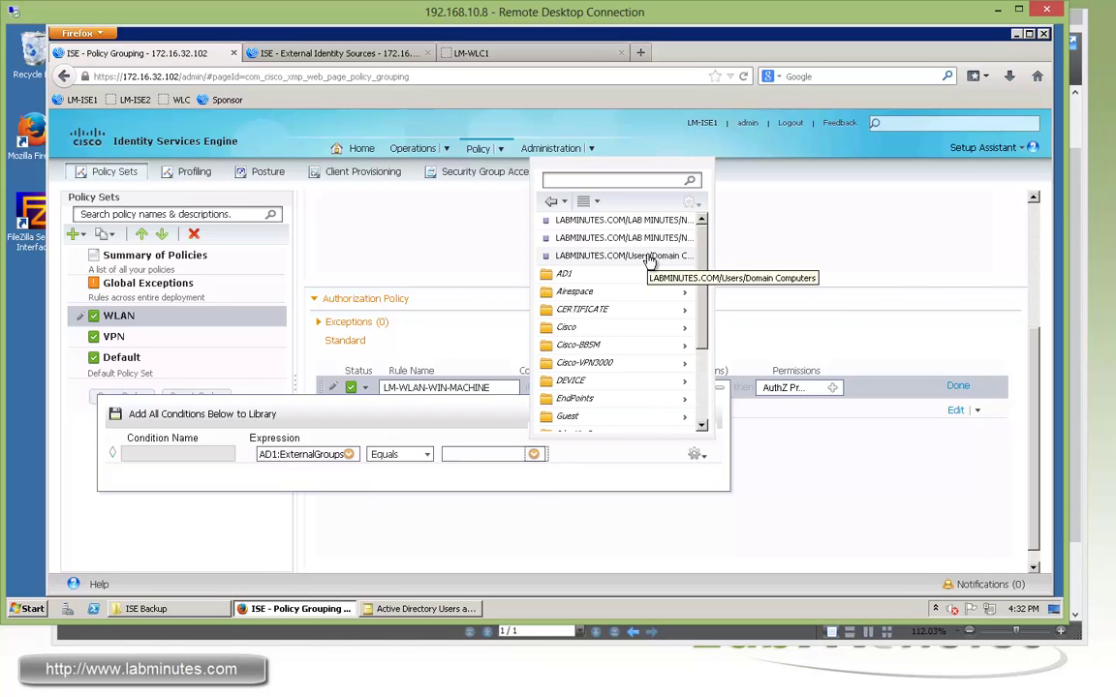
click(650, 257)
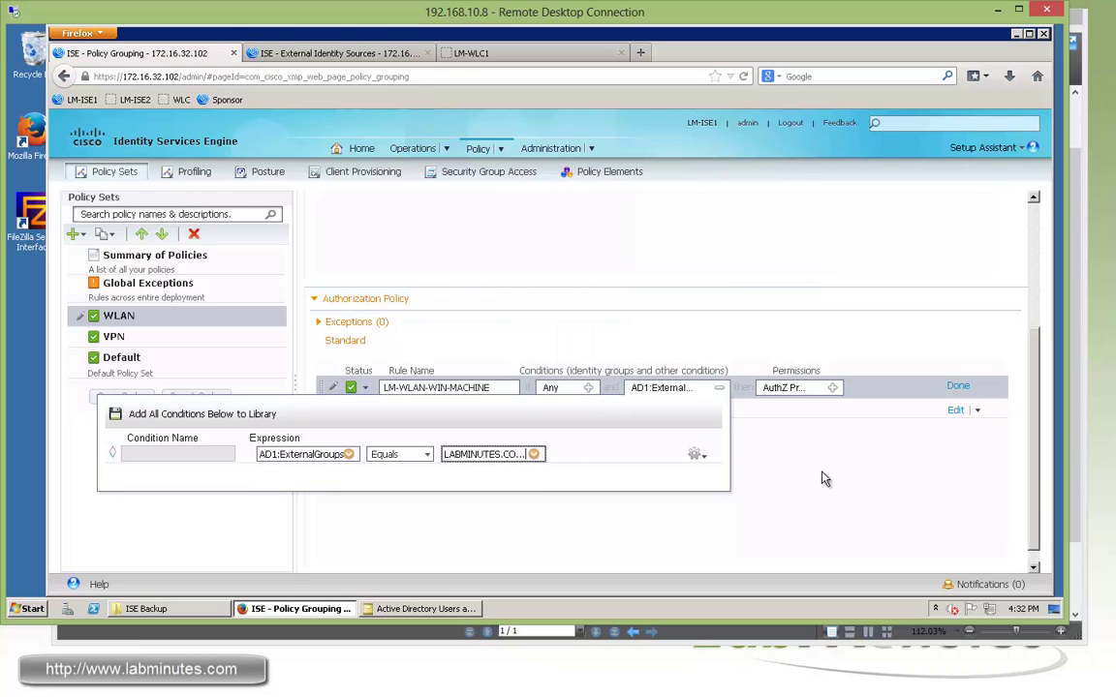
Step: AND it with the Wireless_802.1X compound condition from the library, then list permission profiles
click(697, 456)
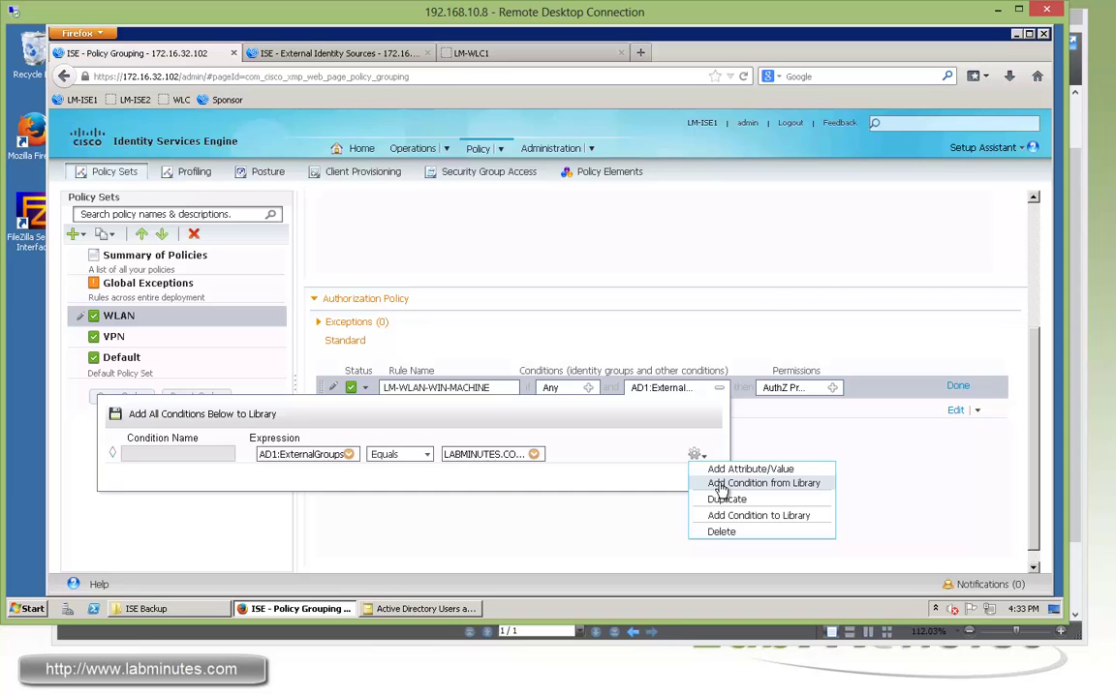
click(735, 487)
click(216, 478)
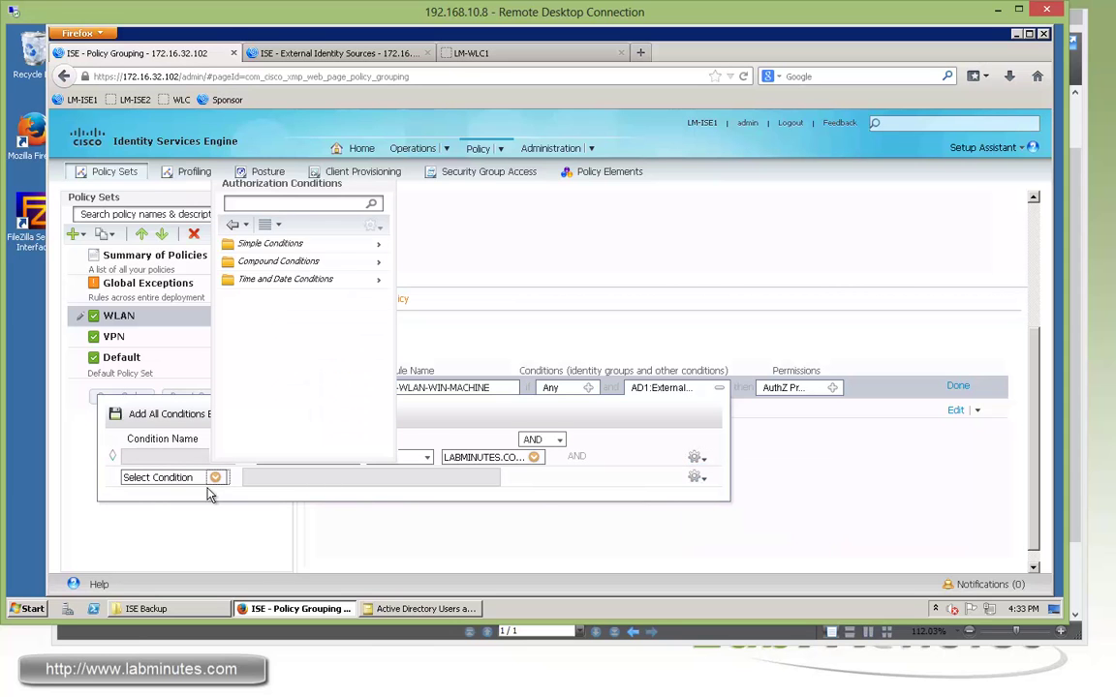
click(378, 263)
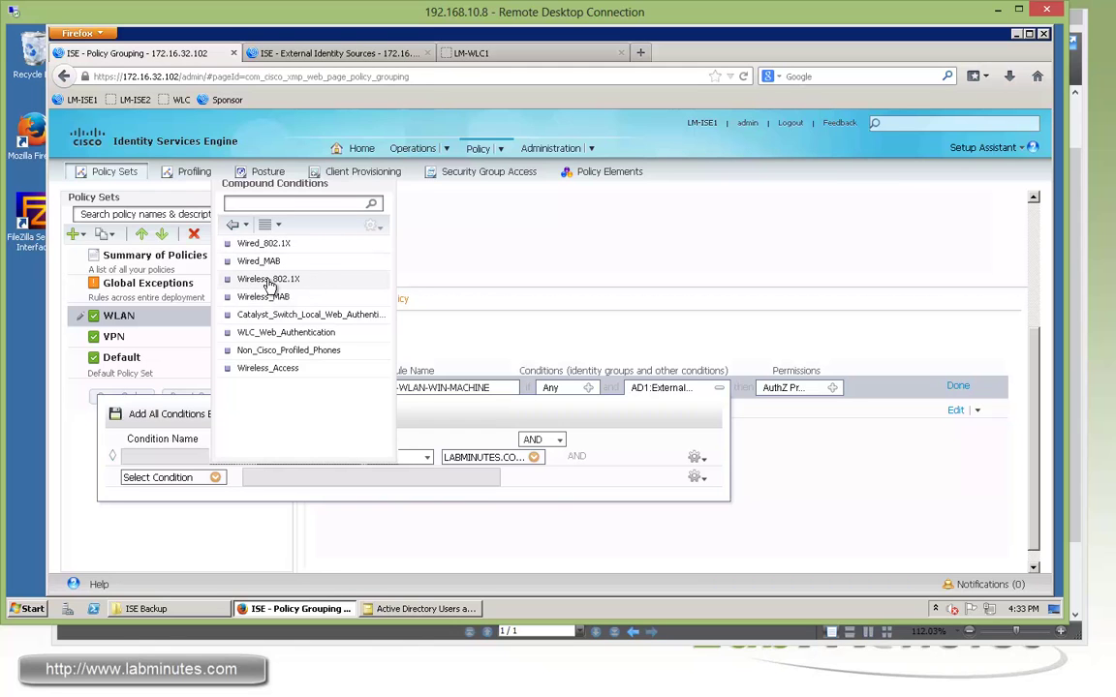
click(299, 280)
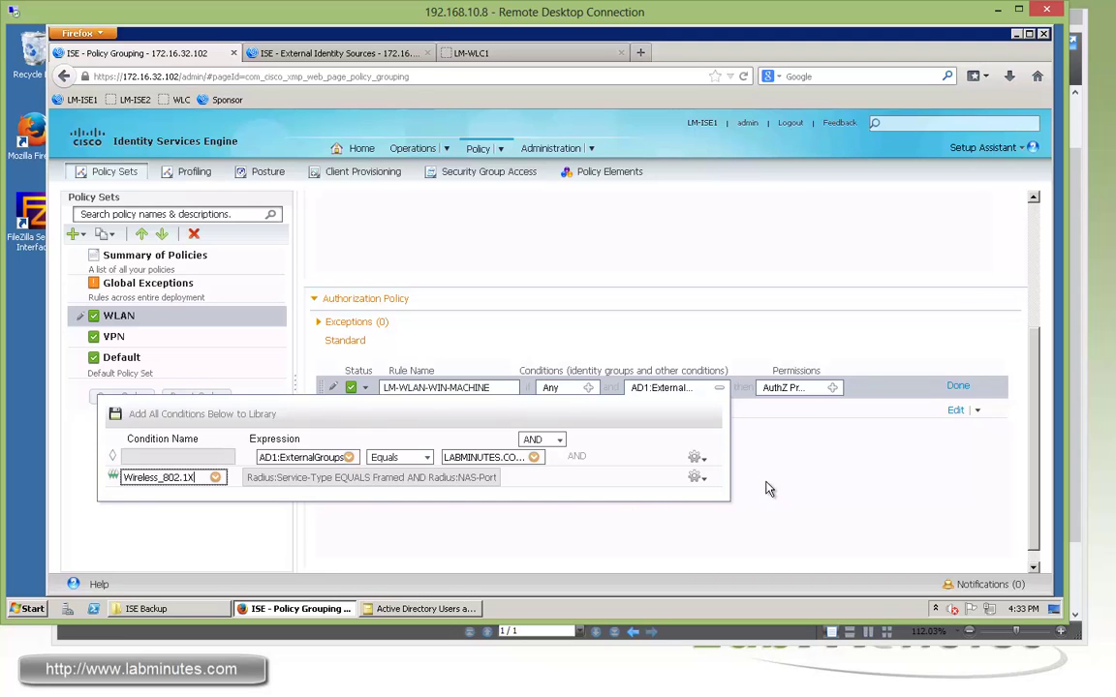
click(832, 388)
click(660, 420)
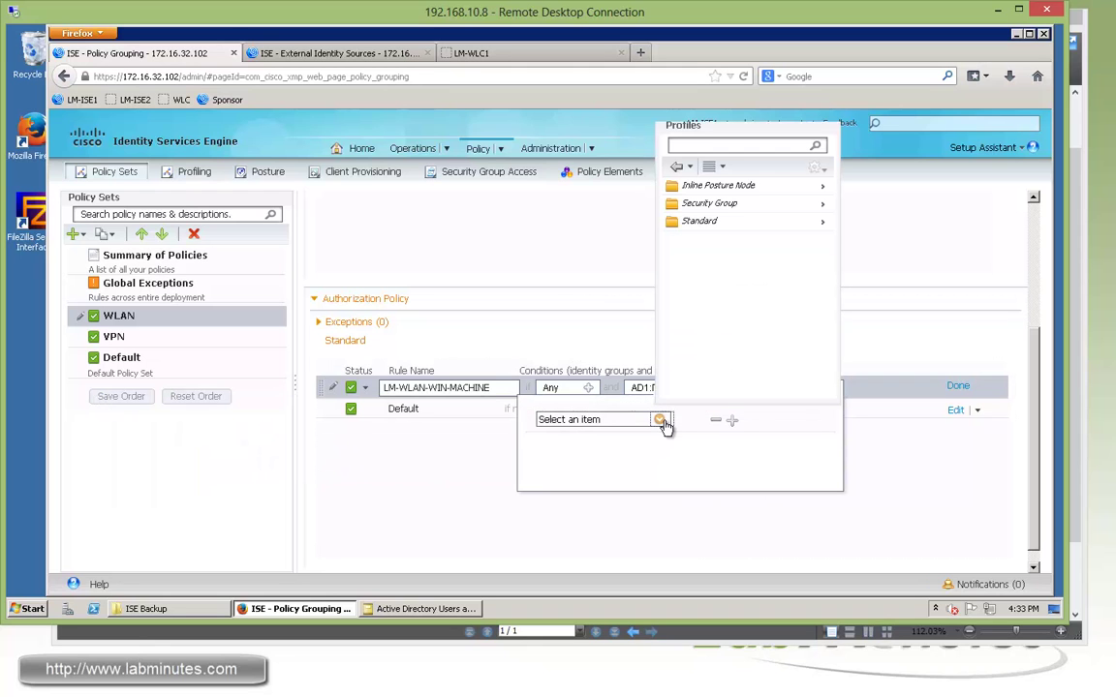
Step: Assign the Standard WLAN-PERMIT-ALL profile to the rule and finish editing it
click(812, 222)
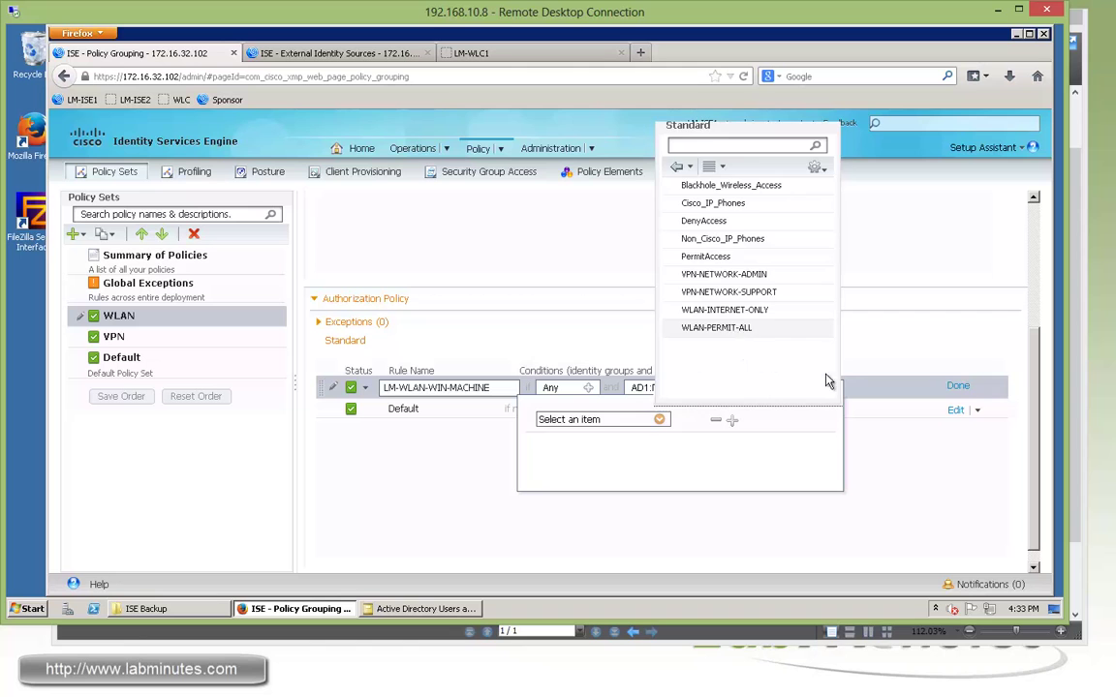
click(734, 335)
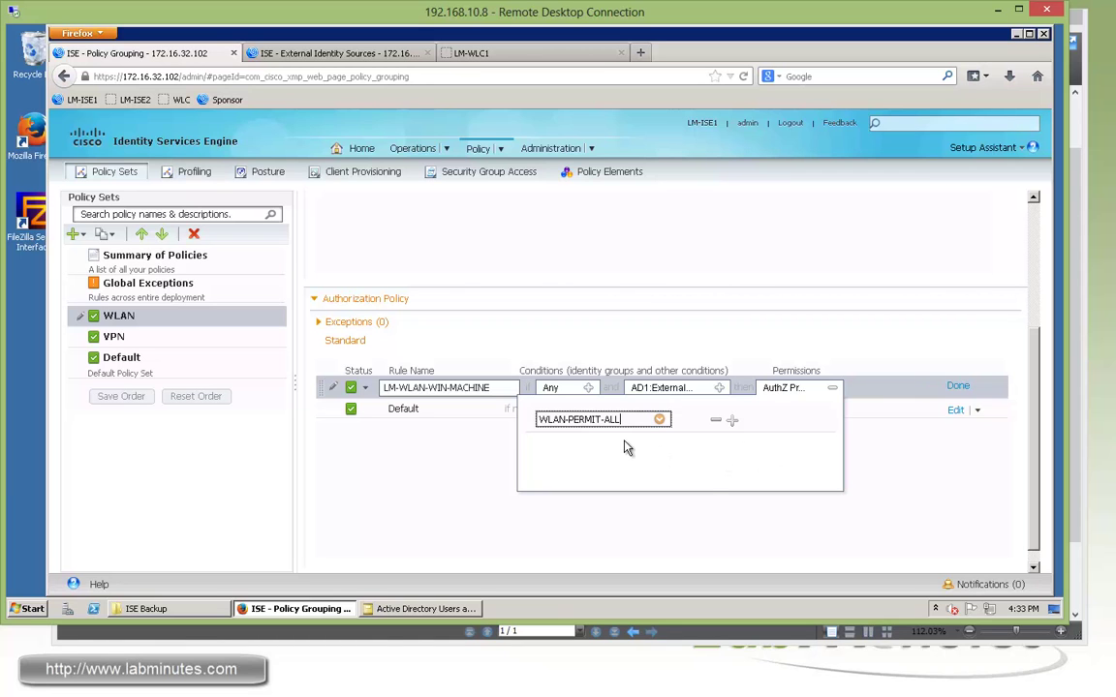
click(962, 386)
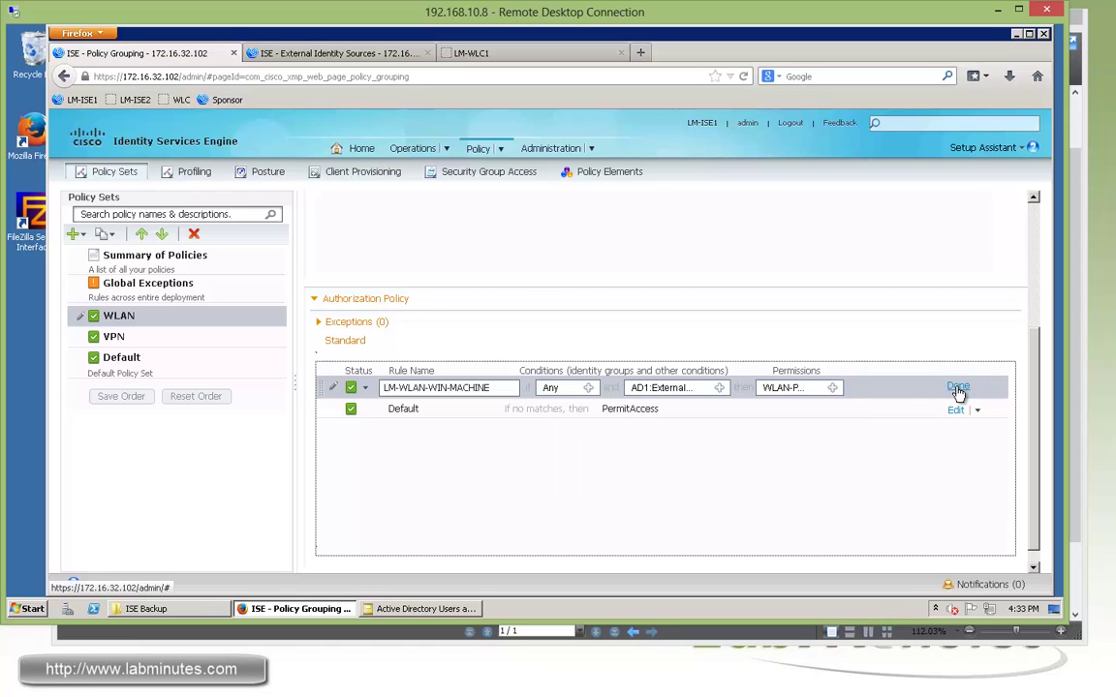
click(959, 386)
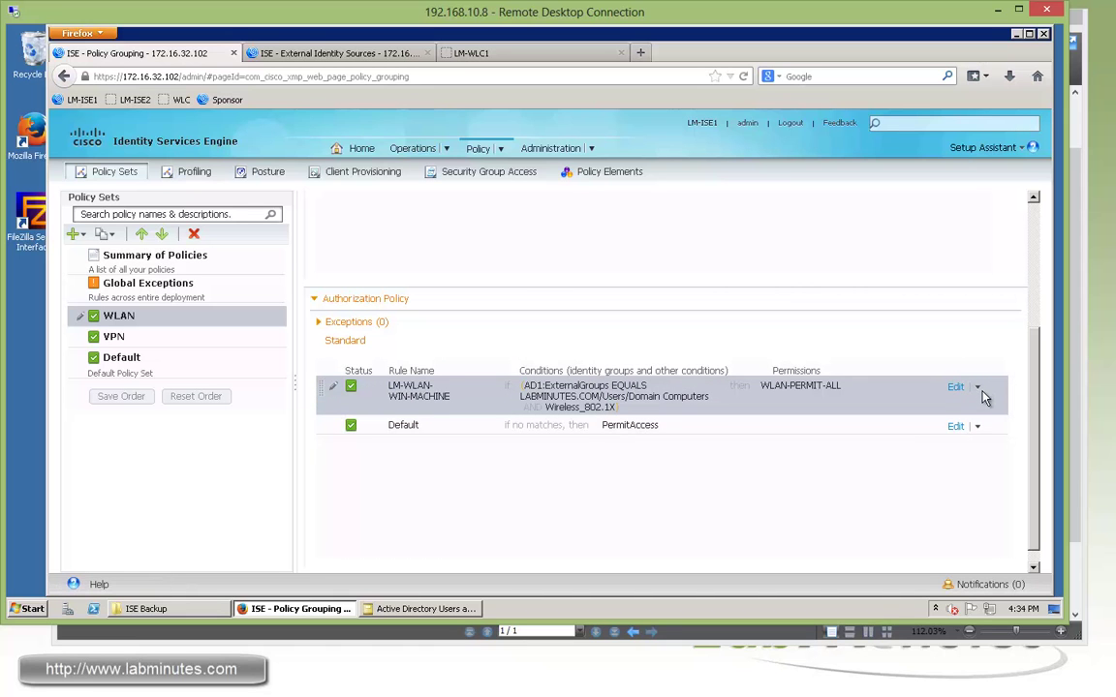
Step: Show the rule's Edit menu, check the network diagram, then return to ISE
click(978, 389)
click(401, 641)
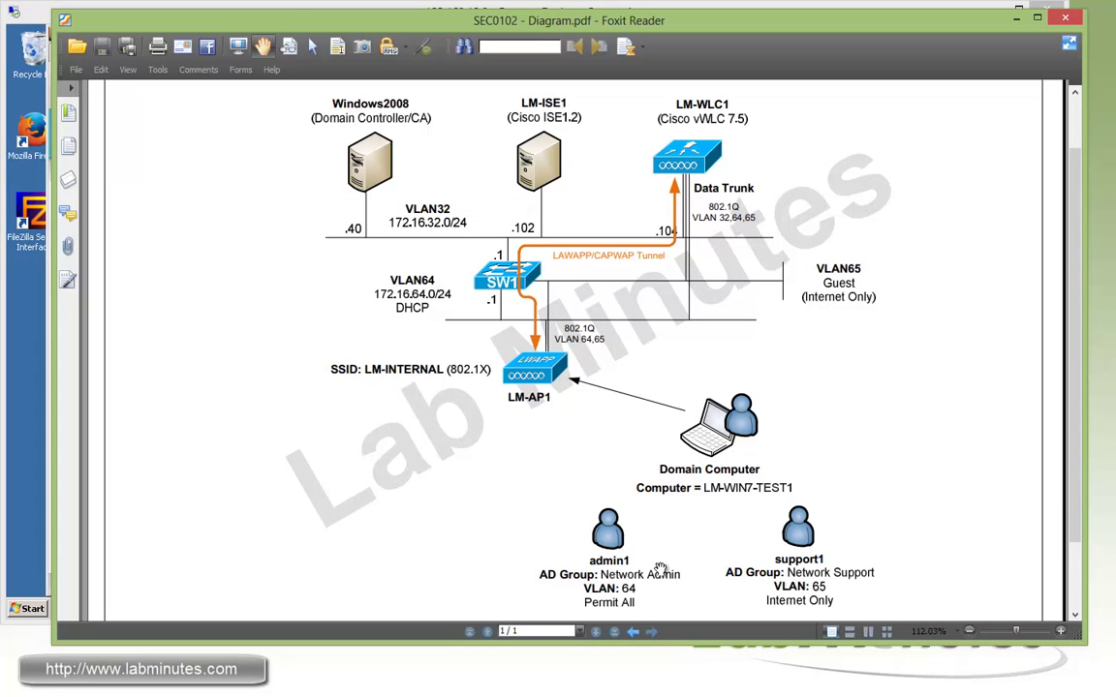
click(42, 23)
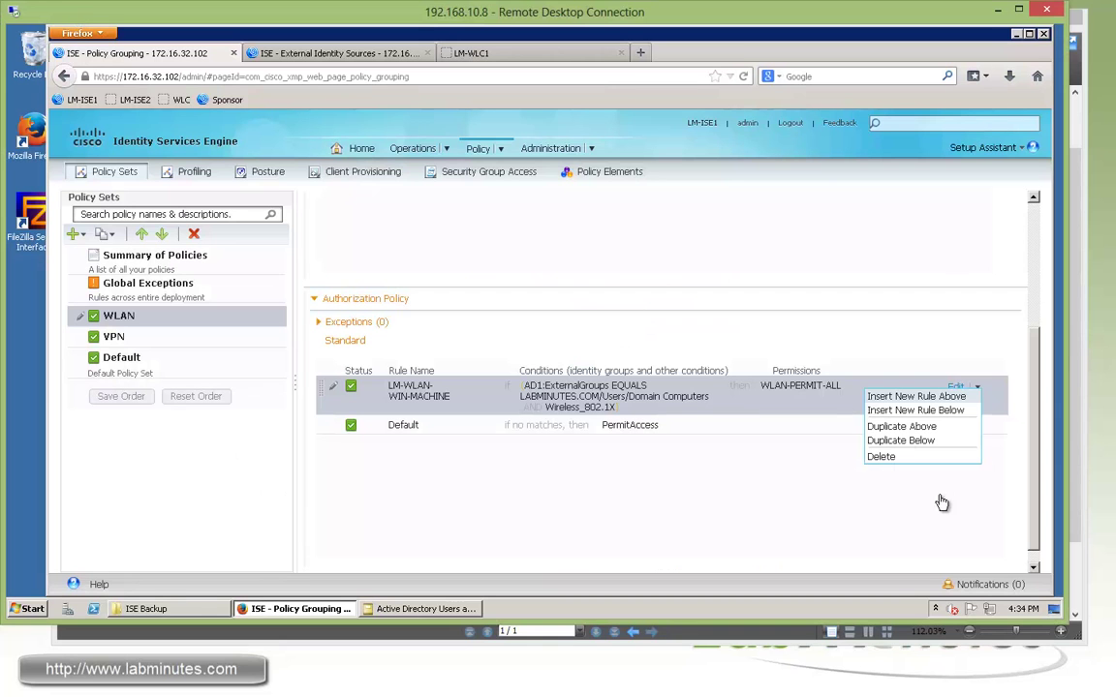
Step: Duplicate the rule and rename the copy LM-WLAN-NETWORK-ADMIN
click(915, 444)
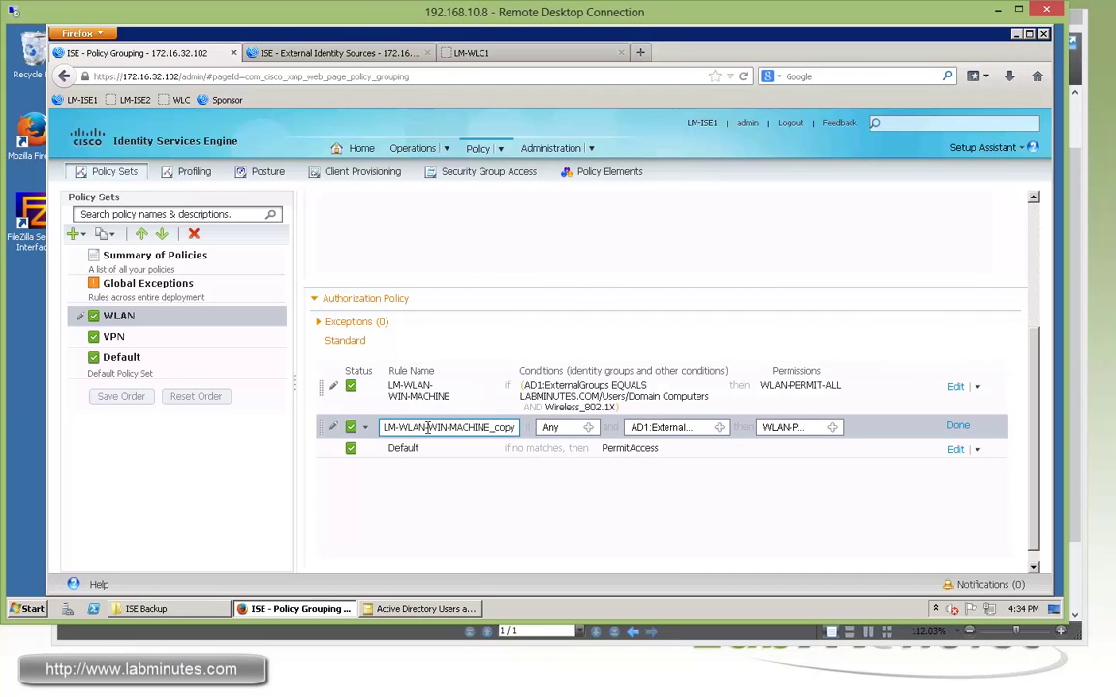
drag(425, 427, 528, 429)
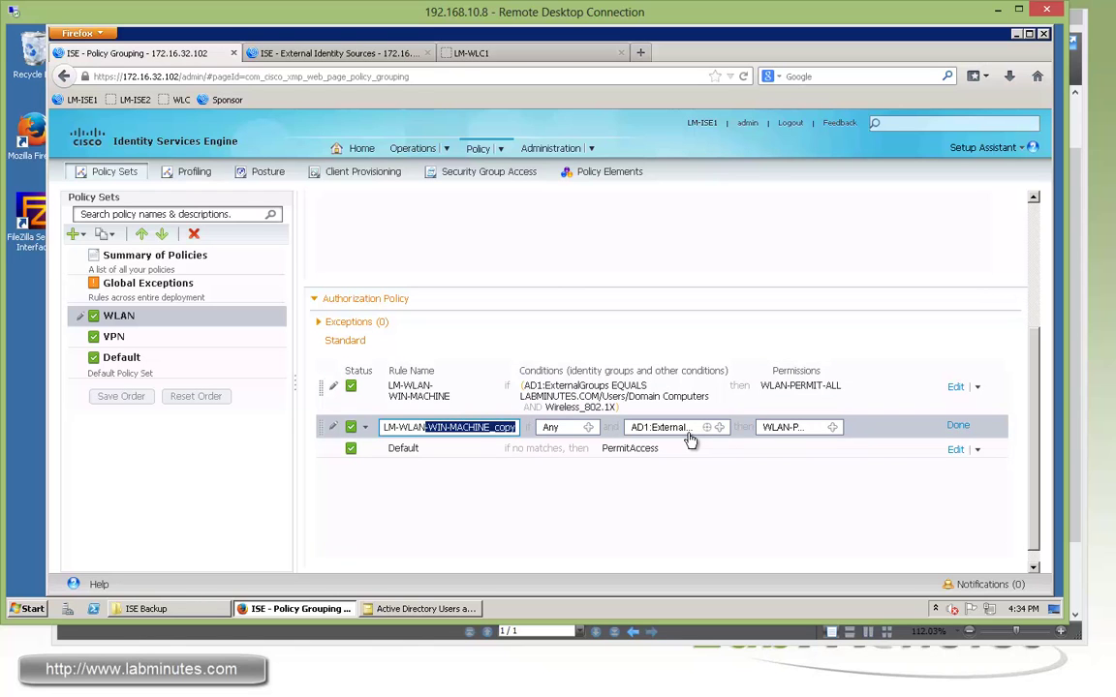
text(N-NETWORK-ADMIN)
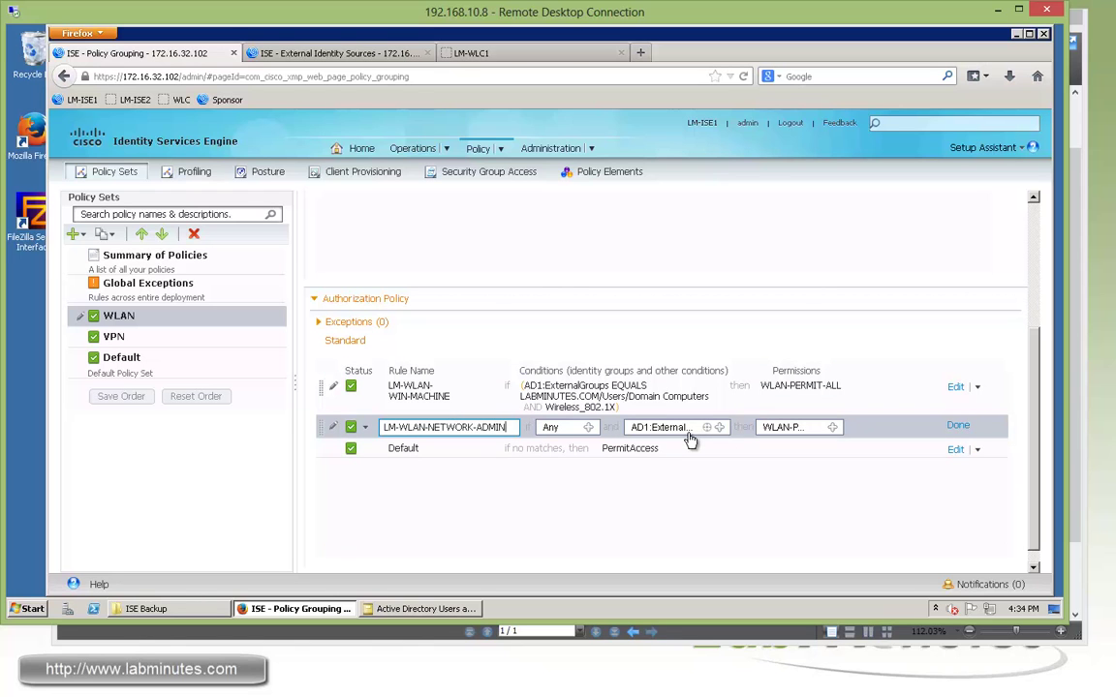
Step: Match the Network Admin AD group, keep WLAN-PERMIT-ALL, and duplicate the rule below
click(687, 435)
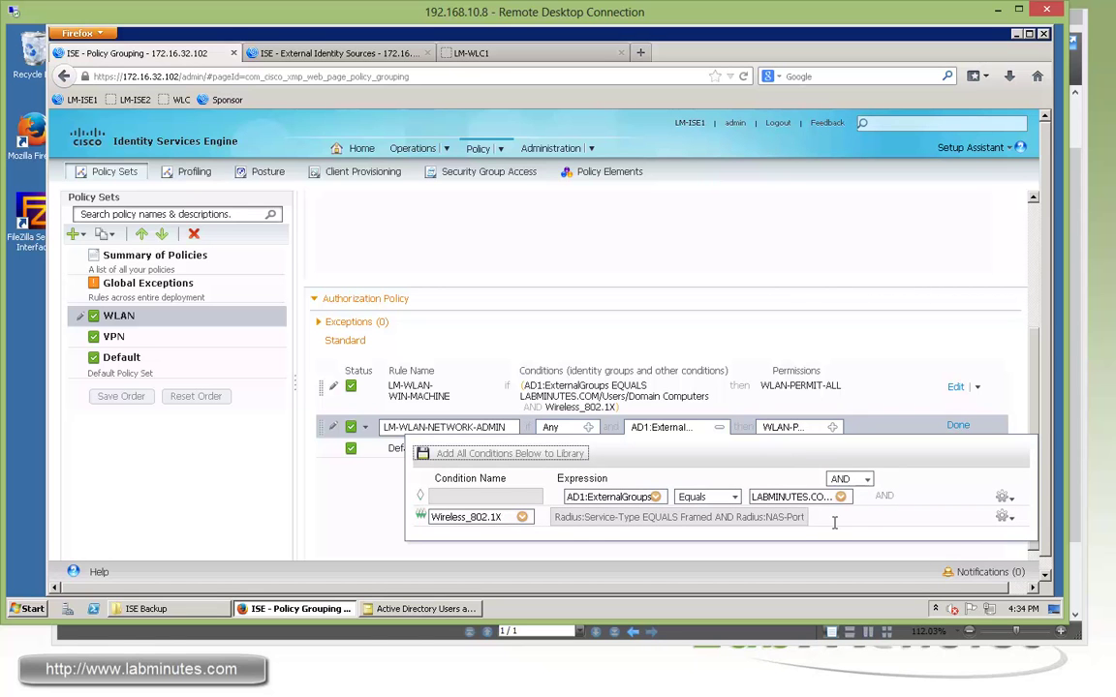
click(841, 497)
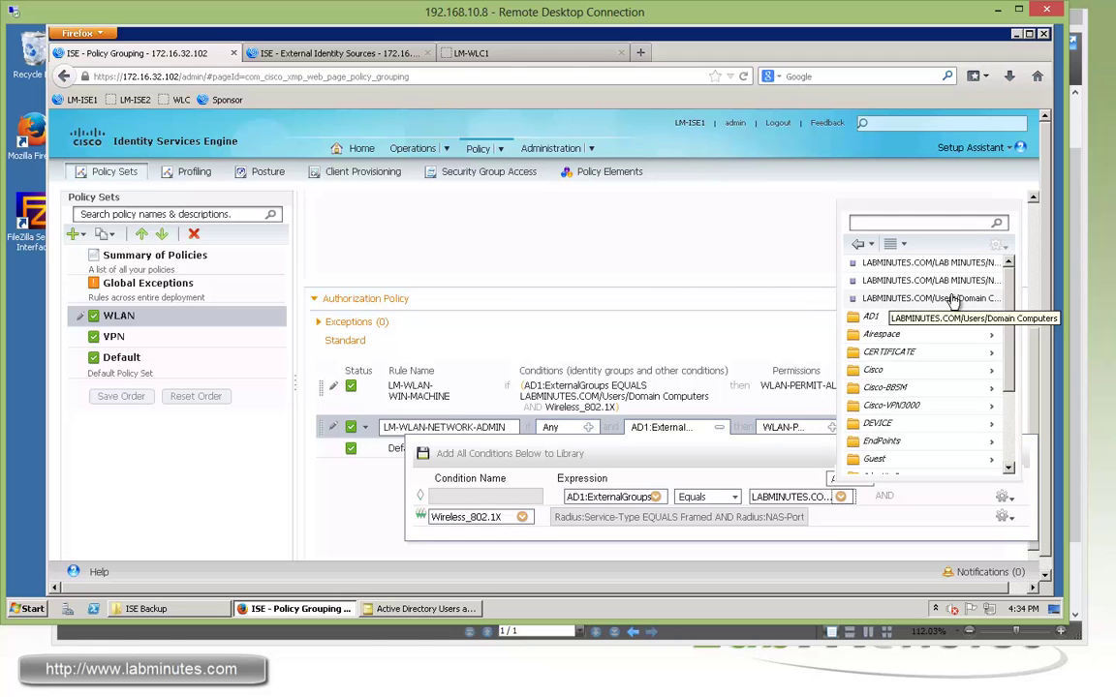
click(828, 487)
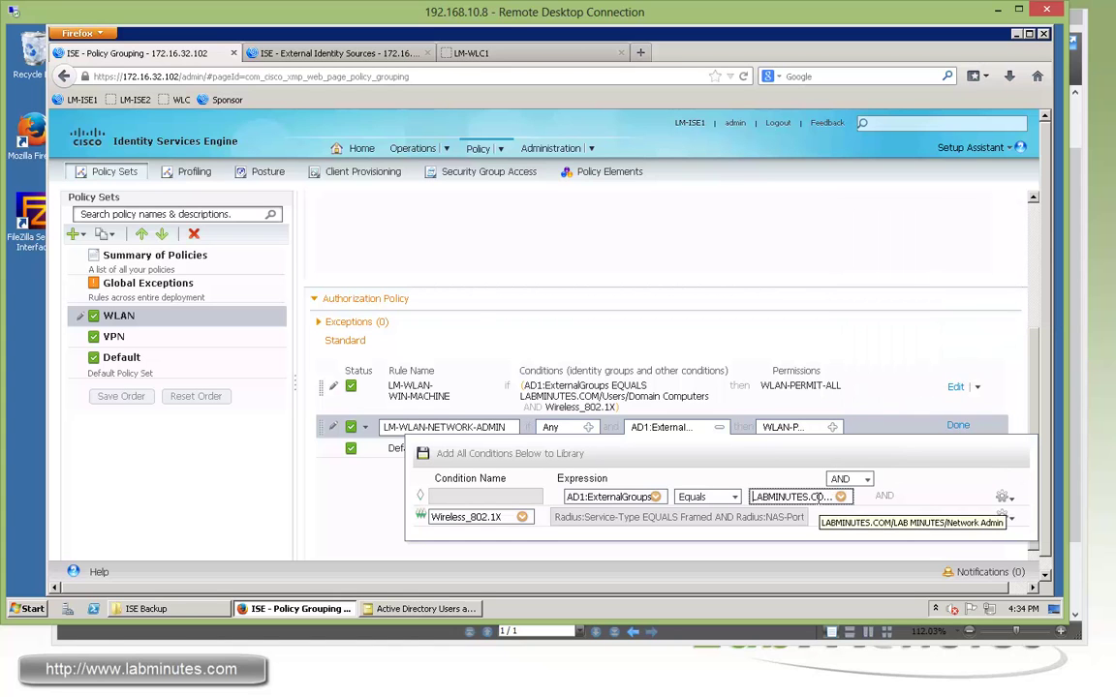
click(839, 433)
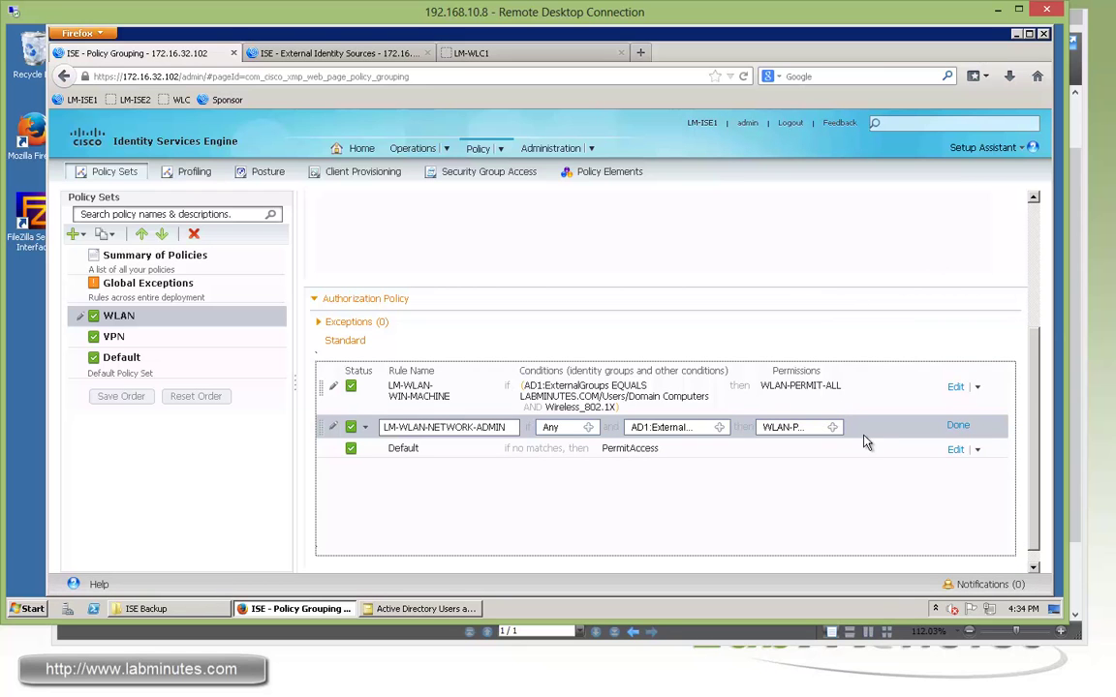
click(833, 427)
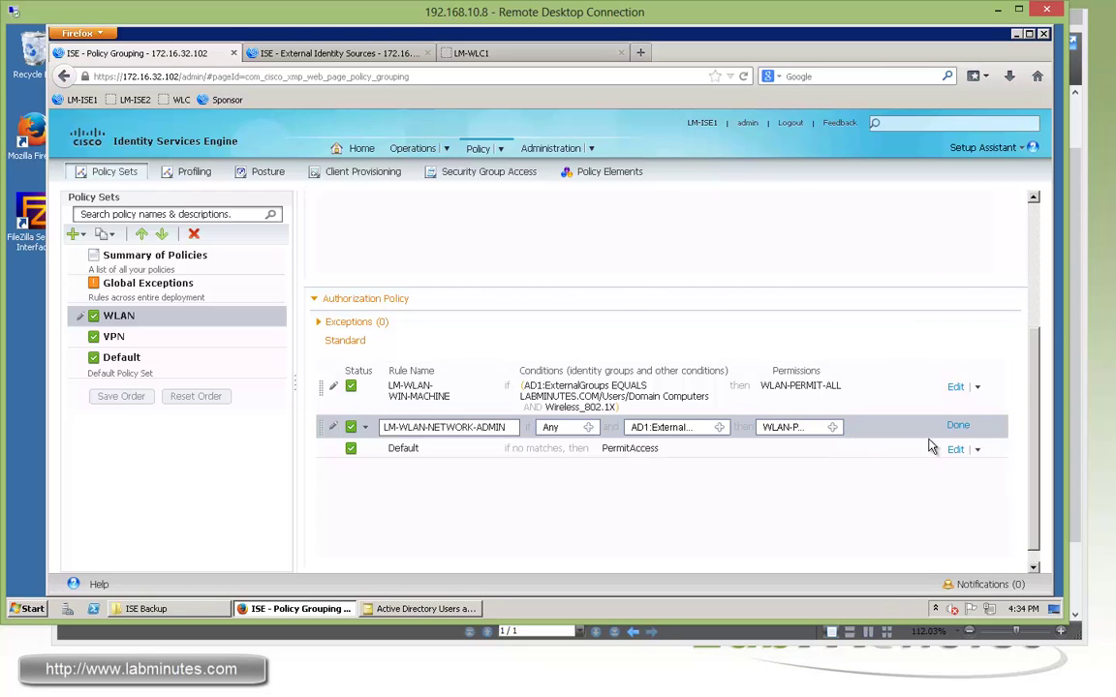
click(957, 427)
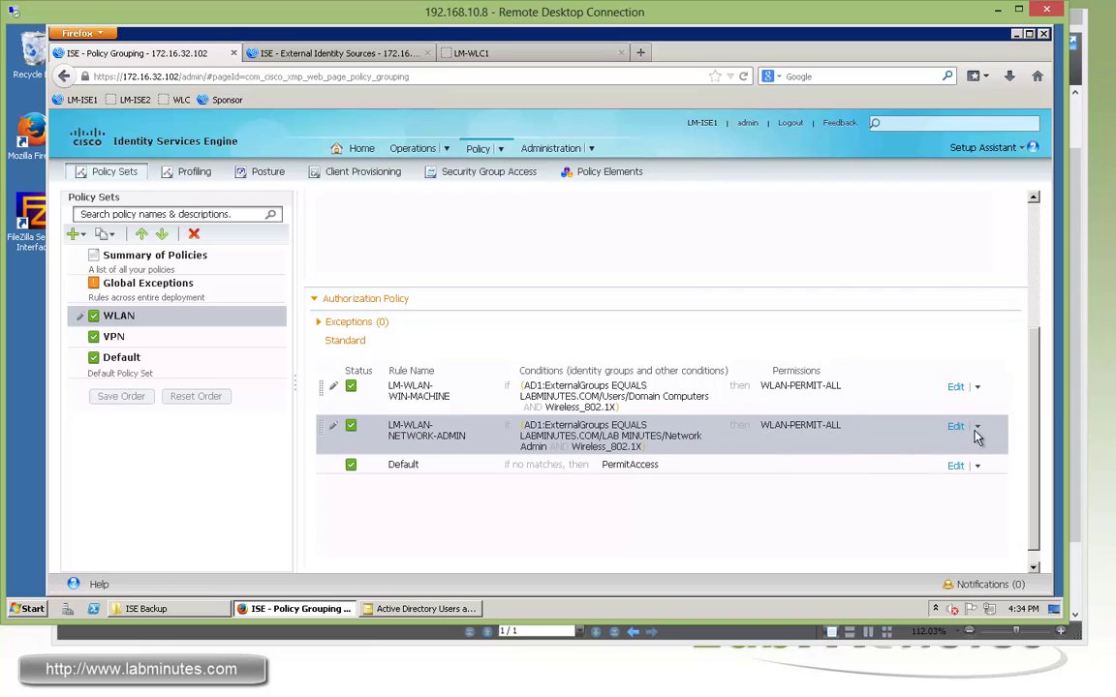
click(976, 427)
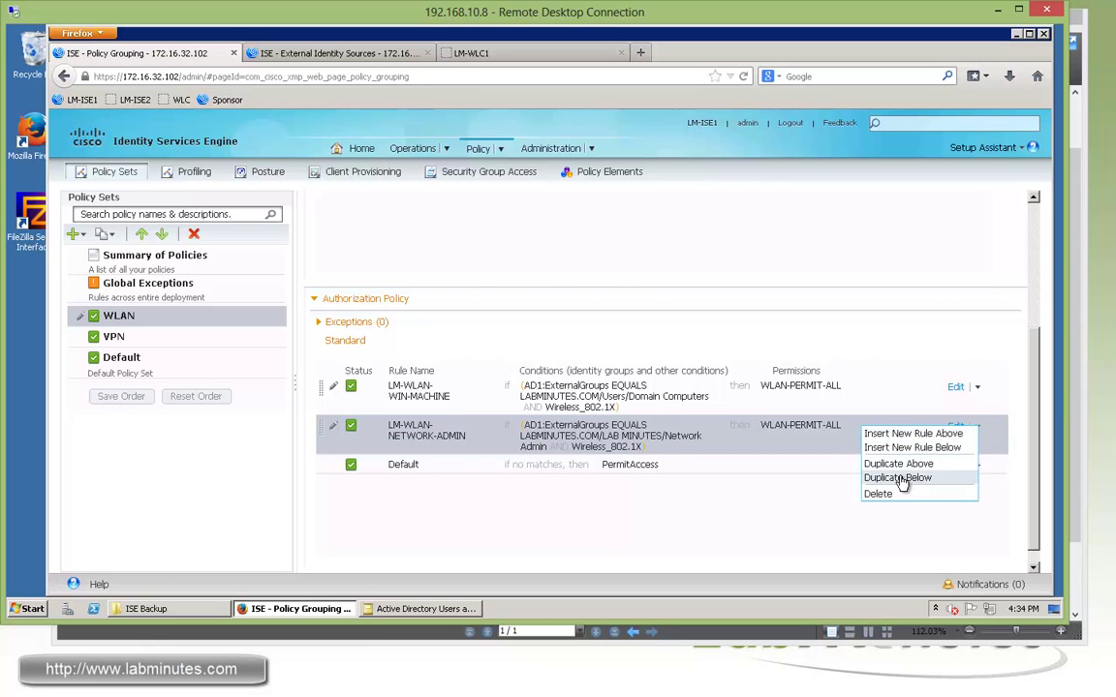
click(914, 478)
Step: Rename the duplicate LM-WLAN-NETWORK-SUPPORT and match the Network Support AD group
drag(475, 467, 518, 468)
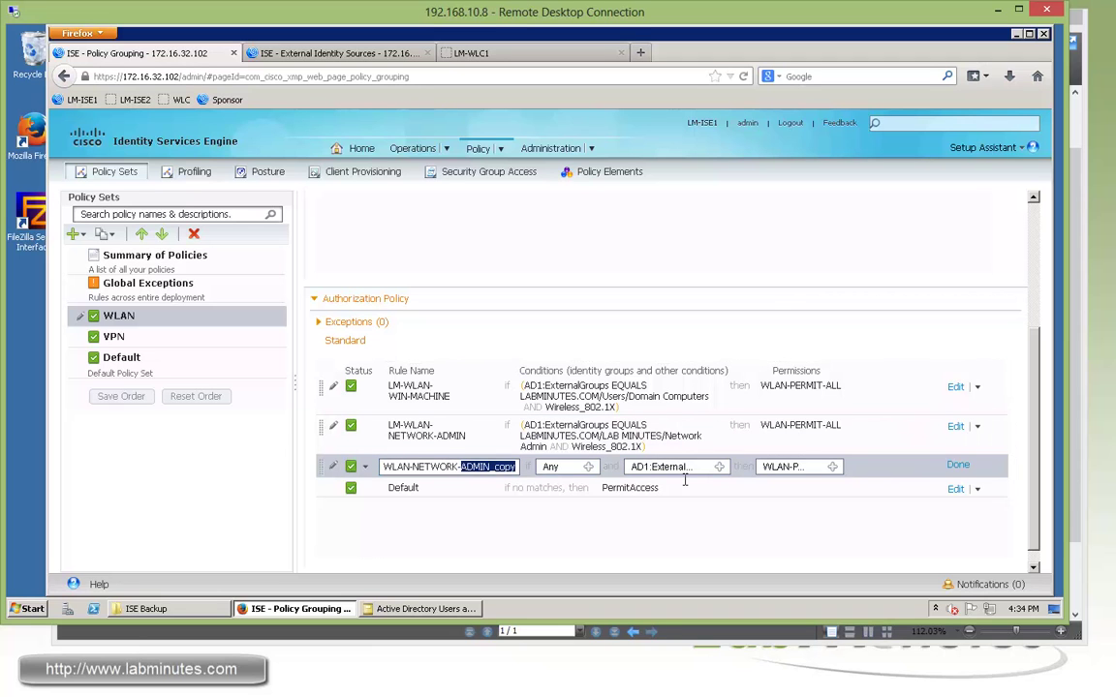
text(SUPPORT)
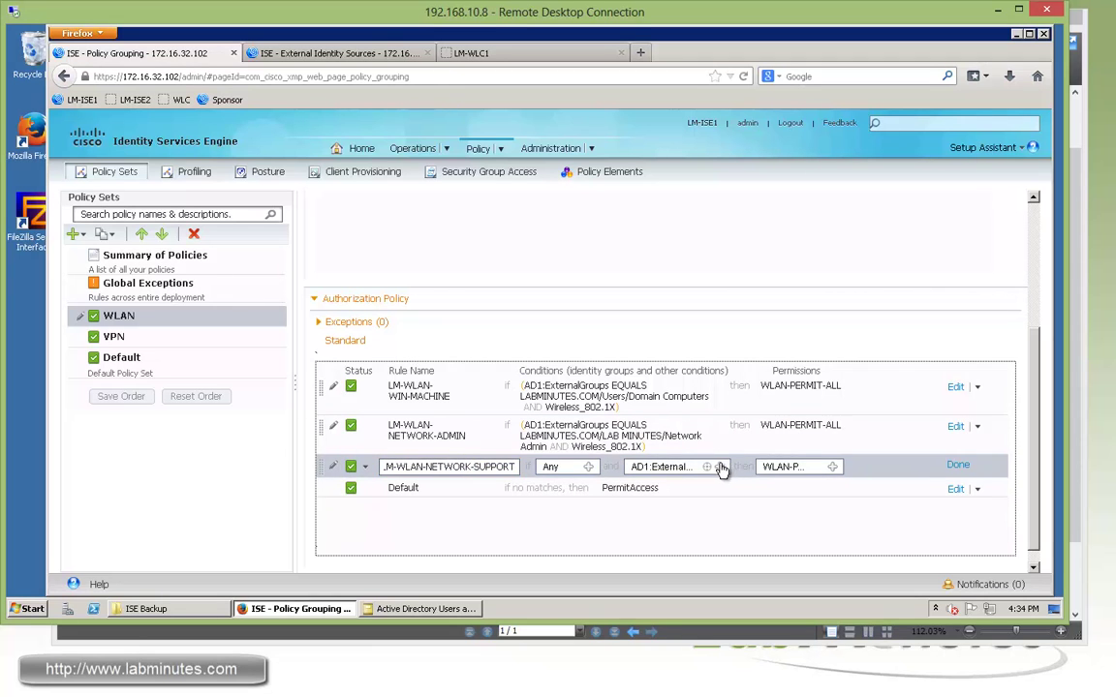
click(720, 468)
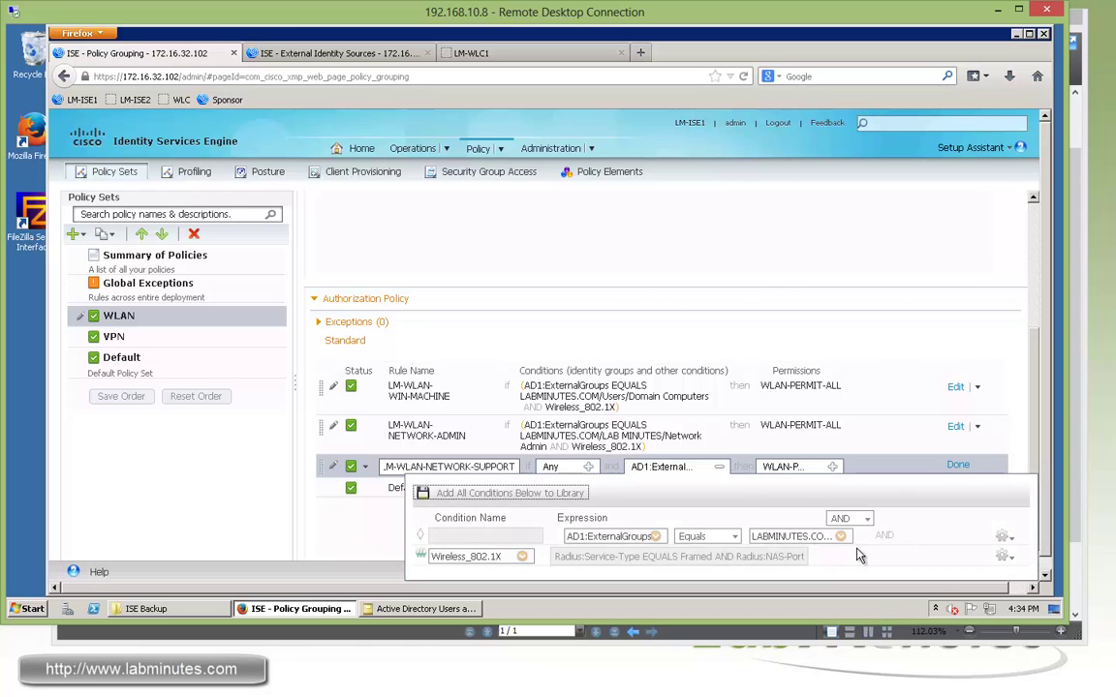
click(840, 537)
click(877, 304)
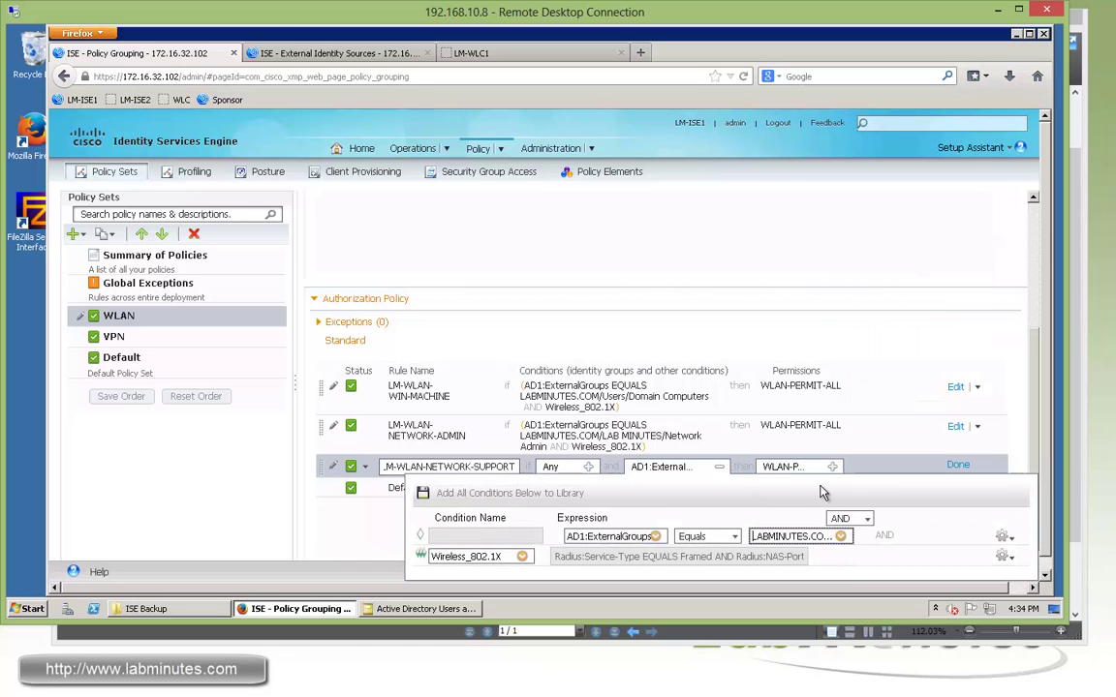
click(832, 466)
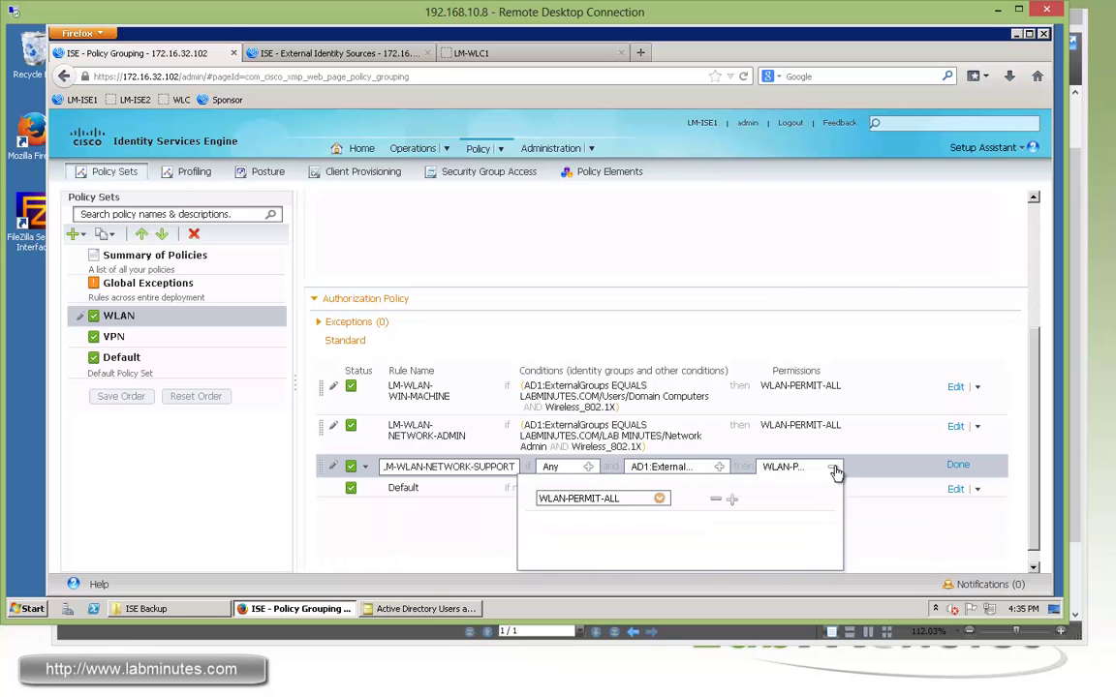
Step: Grant it the WLAN-INTERNET-ONLY permission and submit the policy set
click(660, 499)
click(823, 300)
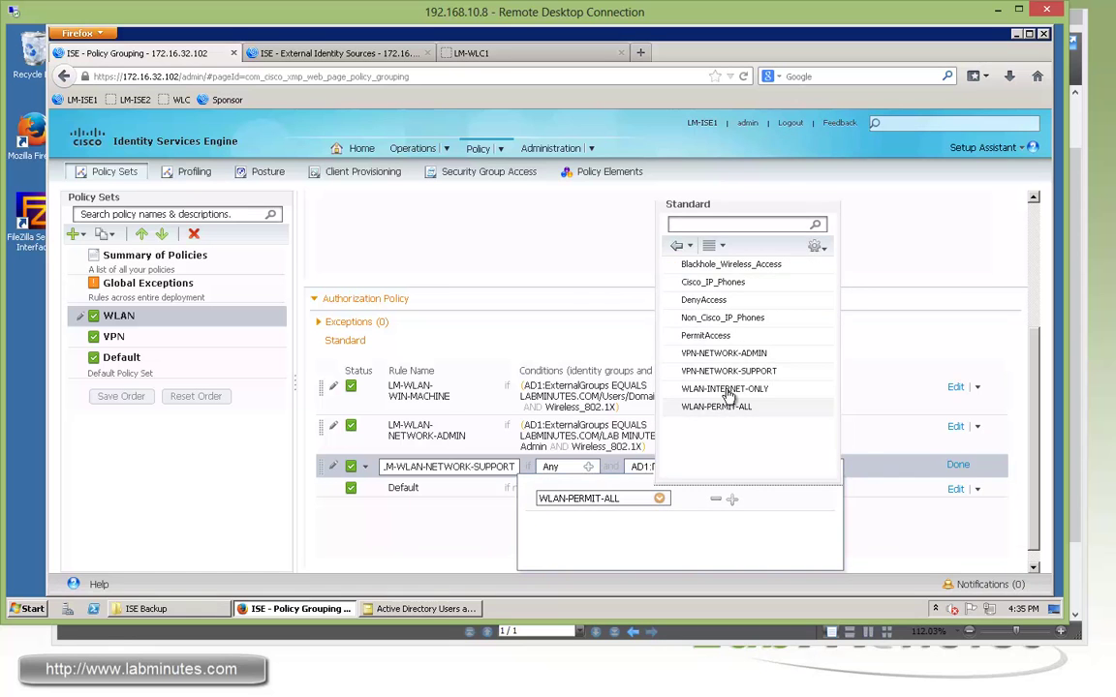
click(721, 388)
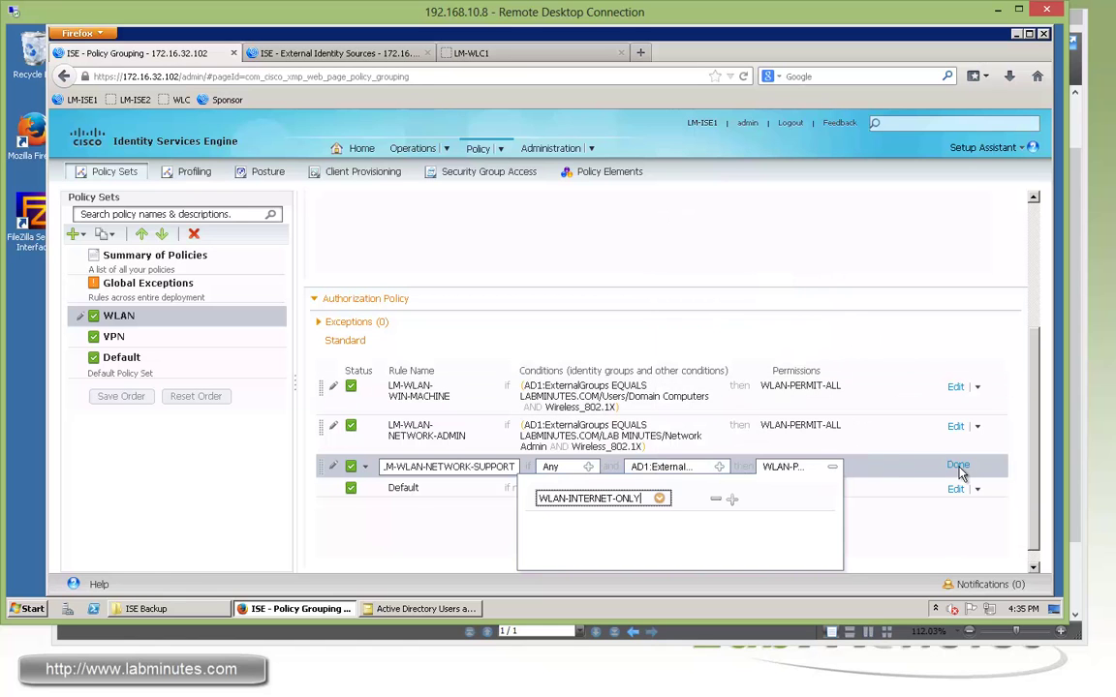
click(957, 466)
scroll(864, 506, down, 1)
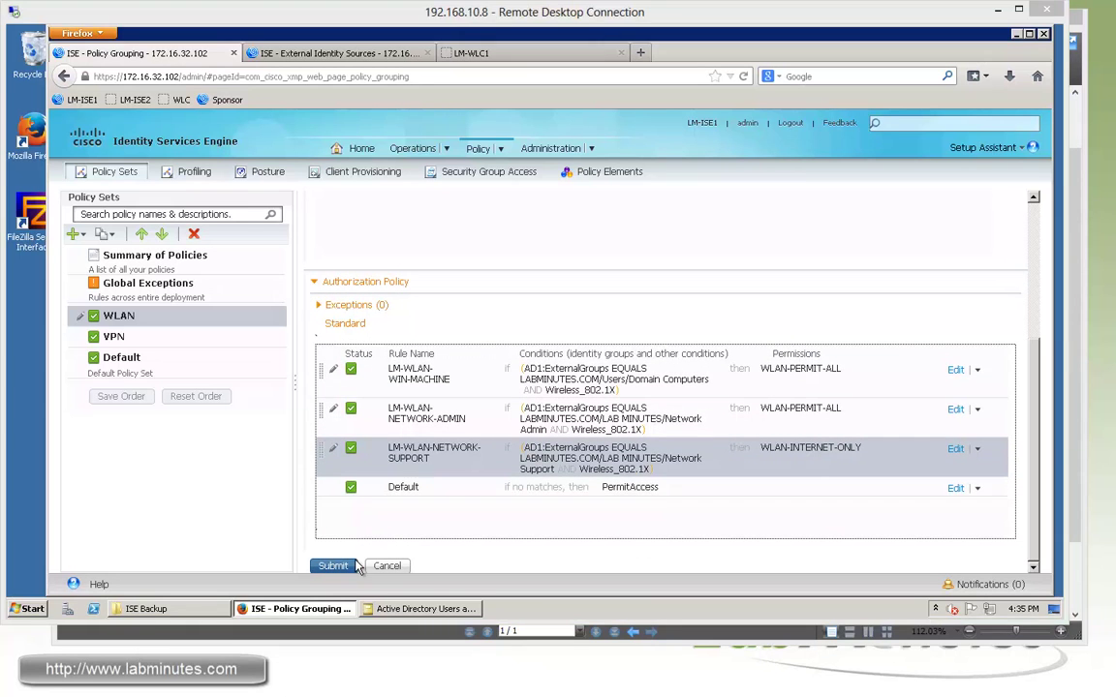
click(332, 567)
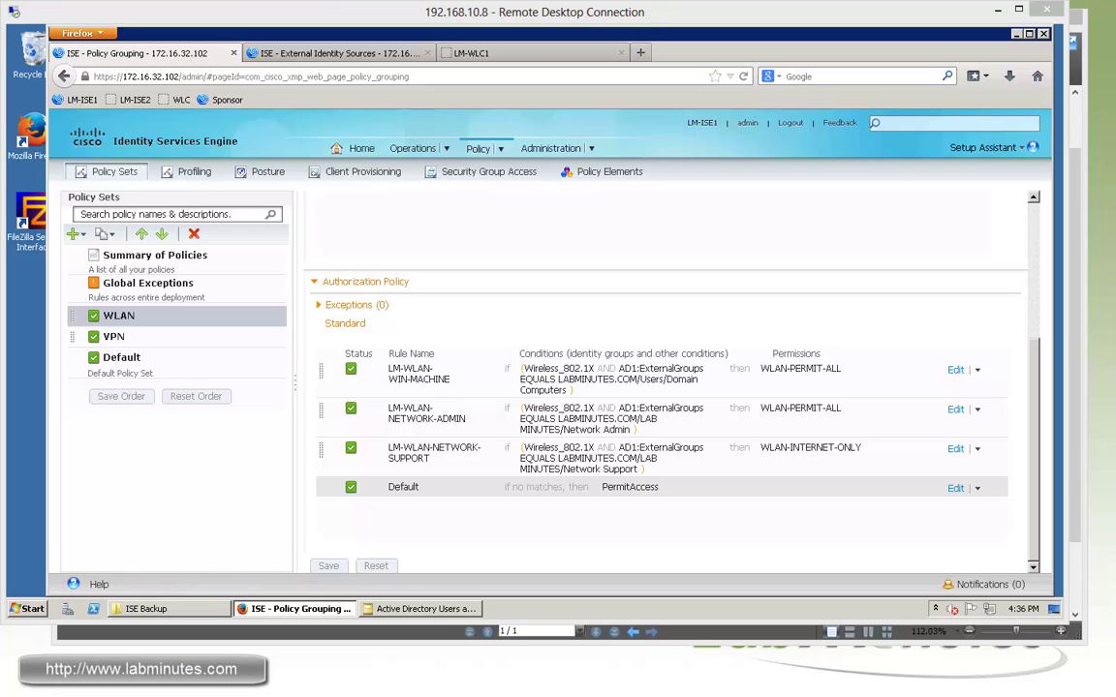
key(alt+Tab)
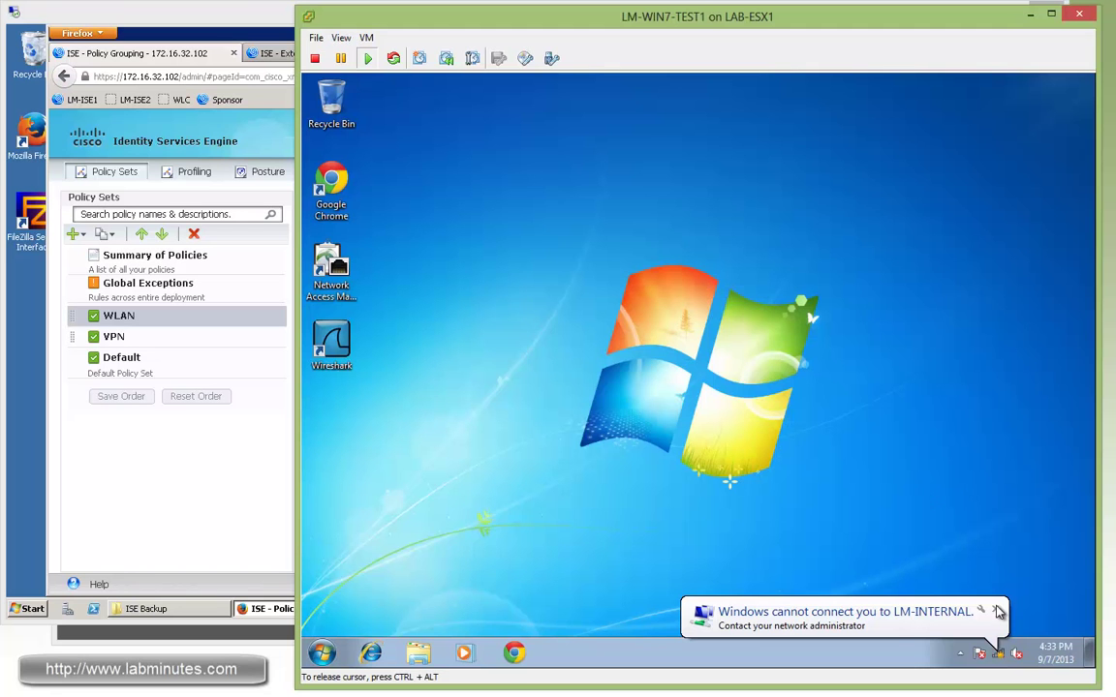
Step: Switch user on the Windows 7 VM and log back on with the domain account password
click(998, 607)
click(322, 653)
click(571, 612)
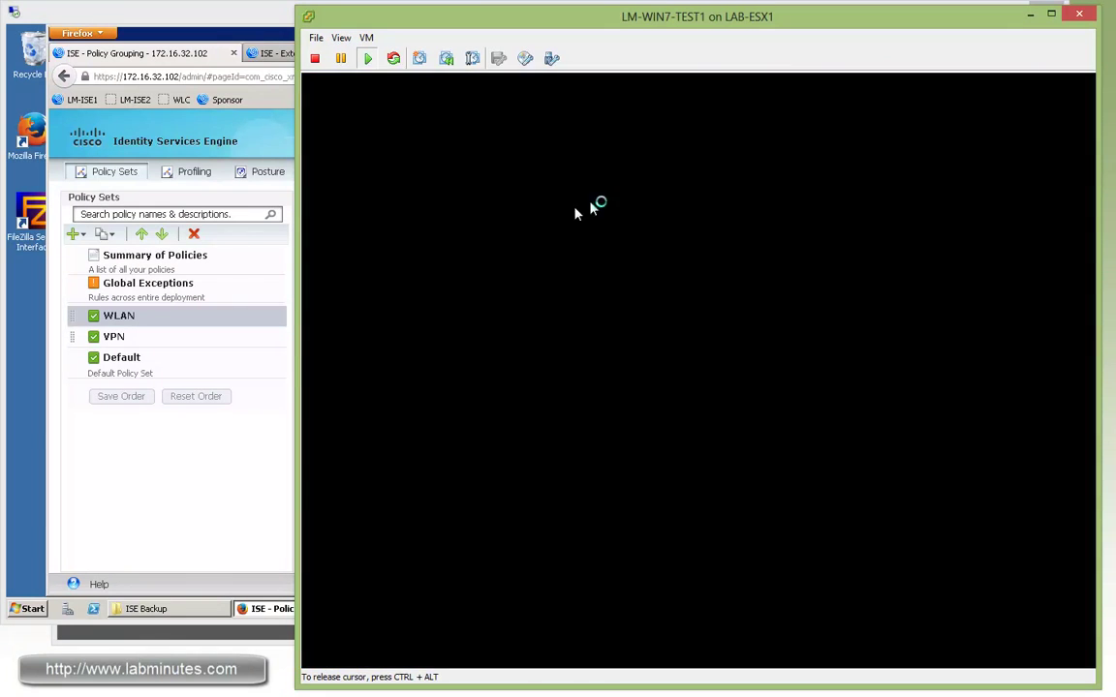
key(ctrl+alt+Insert)
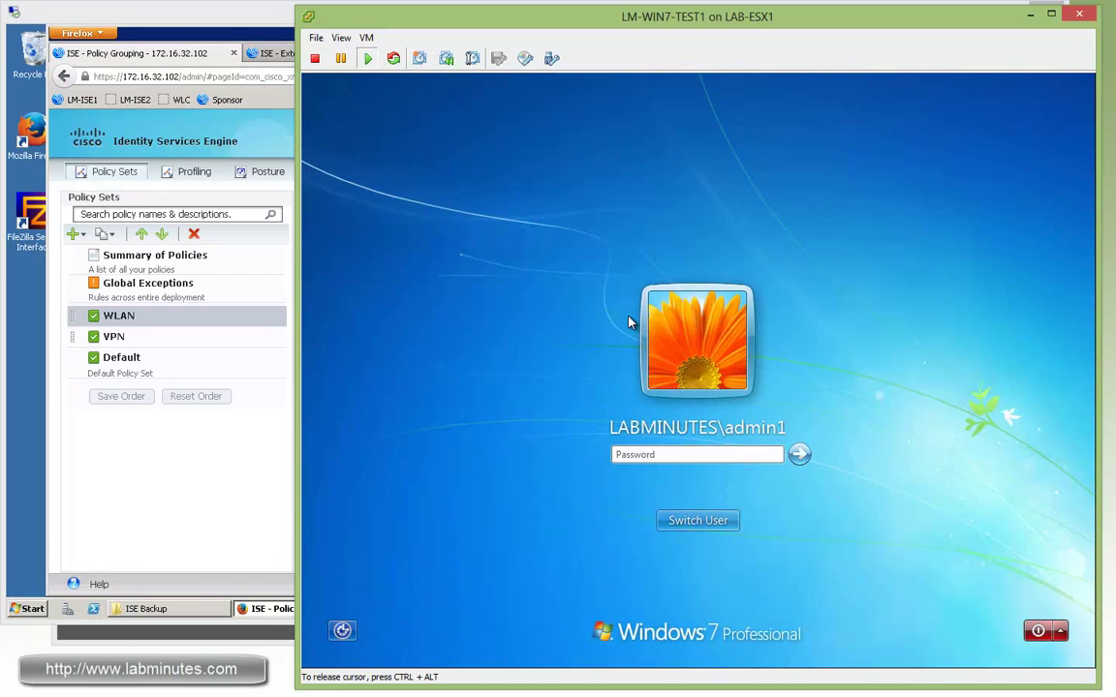
key(Return)
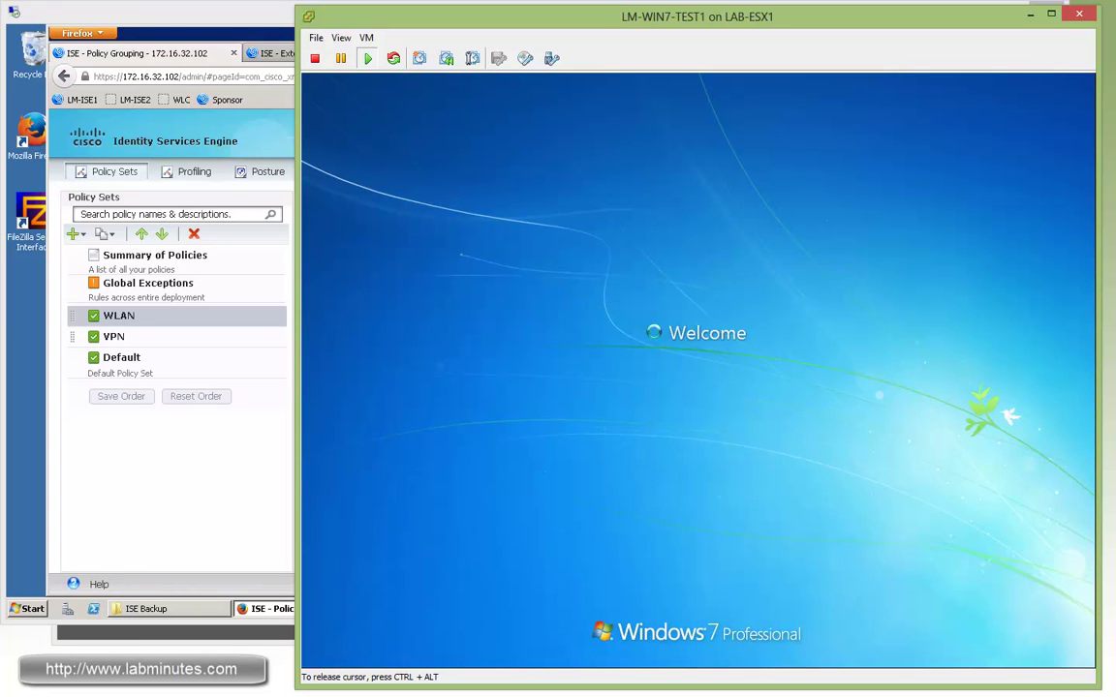
click(189, 35)
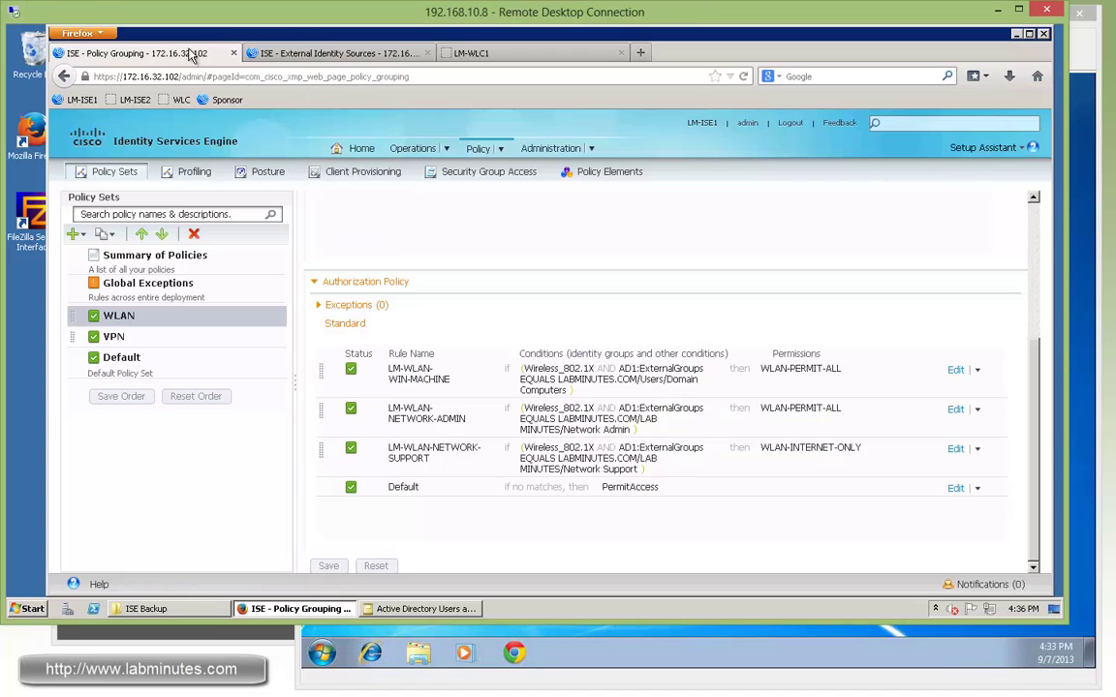
Step: Open the Operations > Authentications log in a new browser tab
click(480, 53)
click(155, 52)
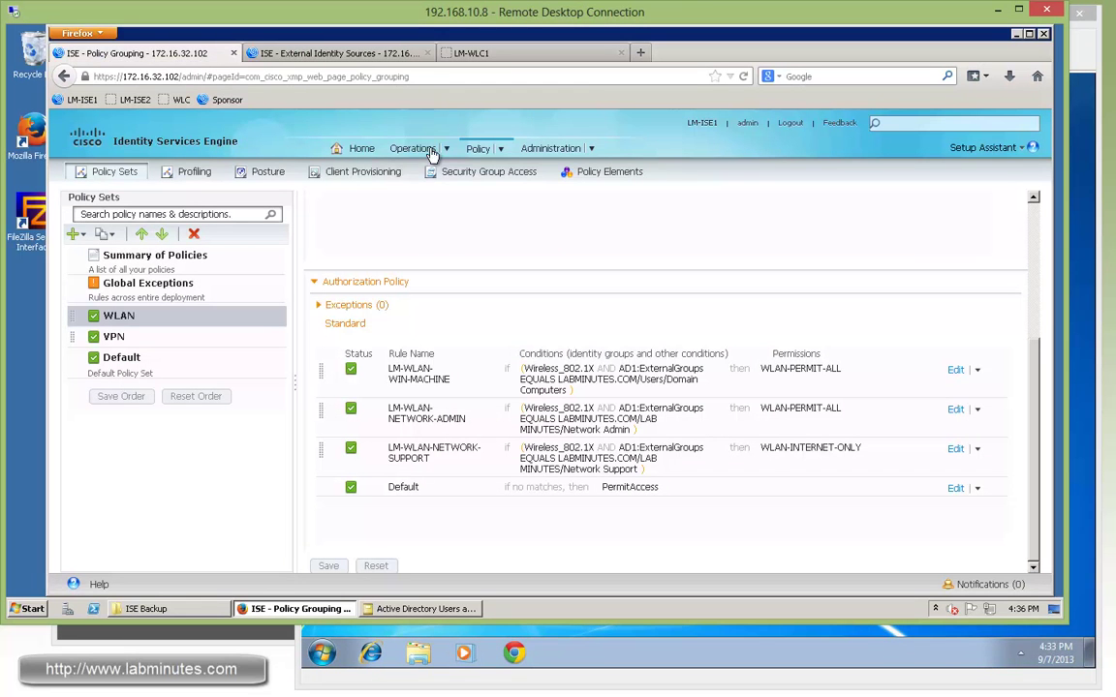
mouse_move(419, 149)
right_click(443, 179)
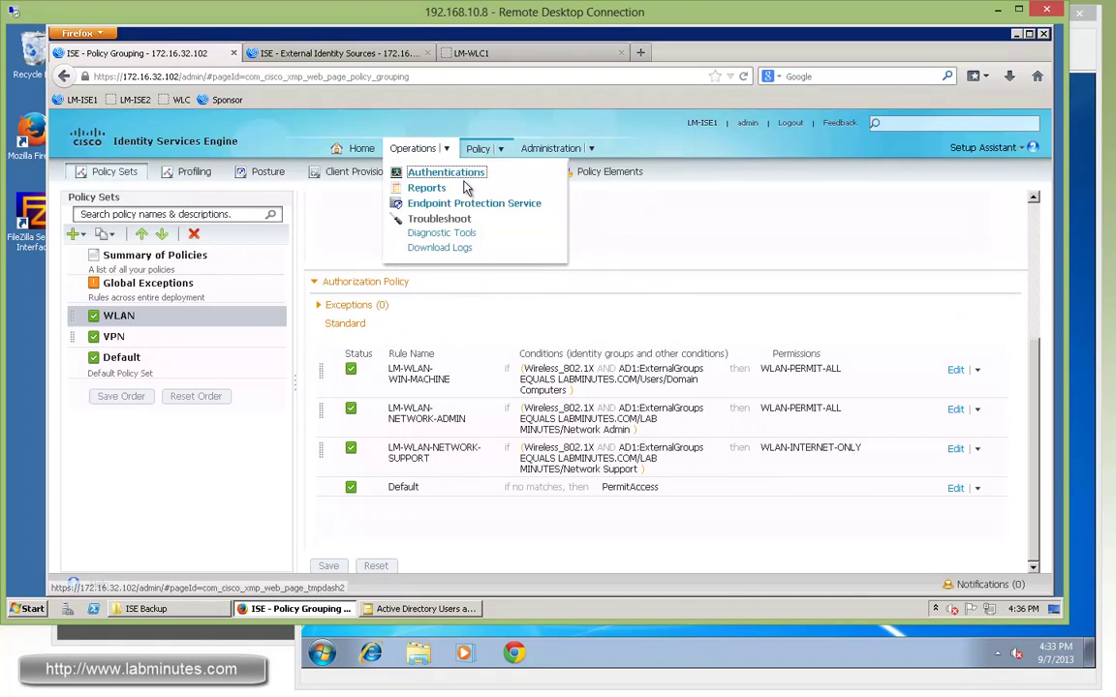
click(489, 184)
click(314, 53)
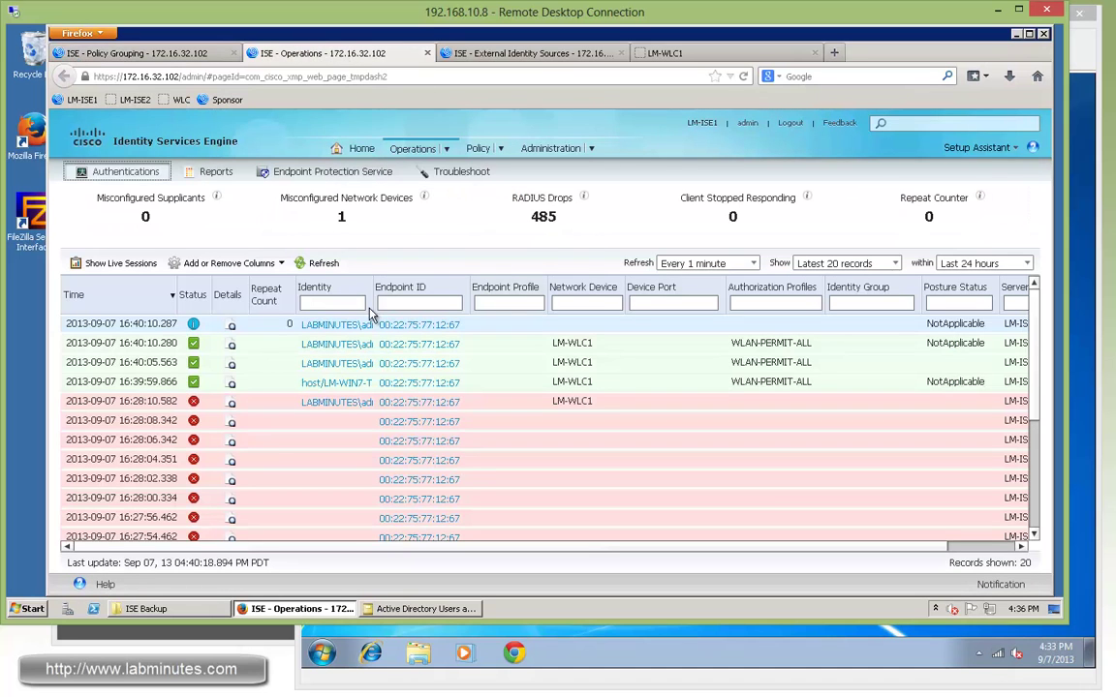
Step: Open the 16:40:05 authentication details and highlight the matched LM-WLAN-NETWORK-ADMIN rule
drag(370, 287, 410, 287)
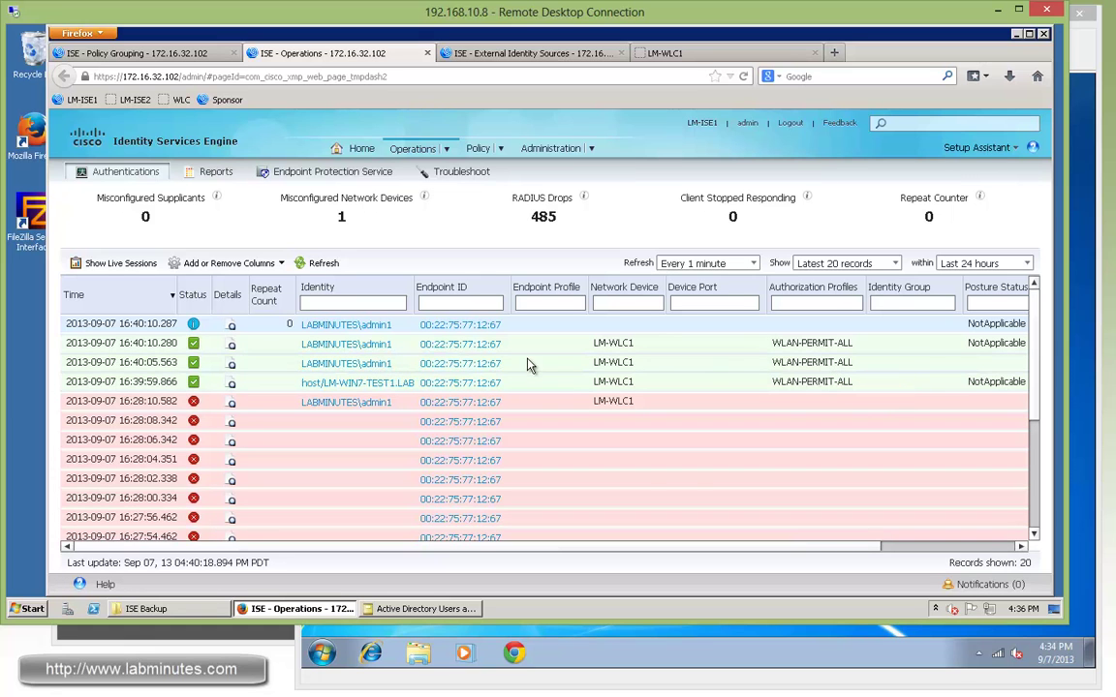
click(232, 363)
mouse_move(241, 329)
mouse_down()
mouse_move(327, 329)
mouse_move(242, 347)
mouse_up()
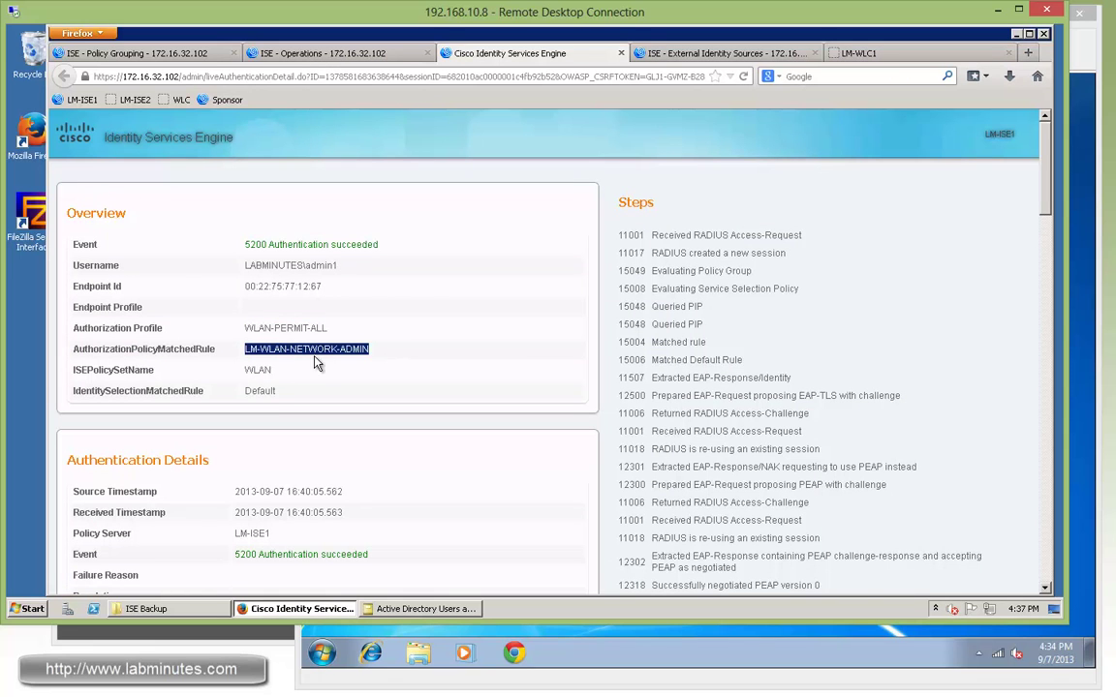
click(246, 379)
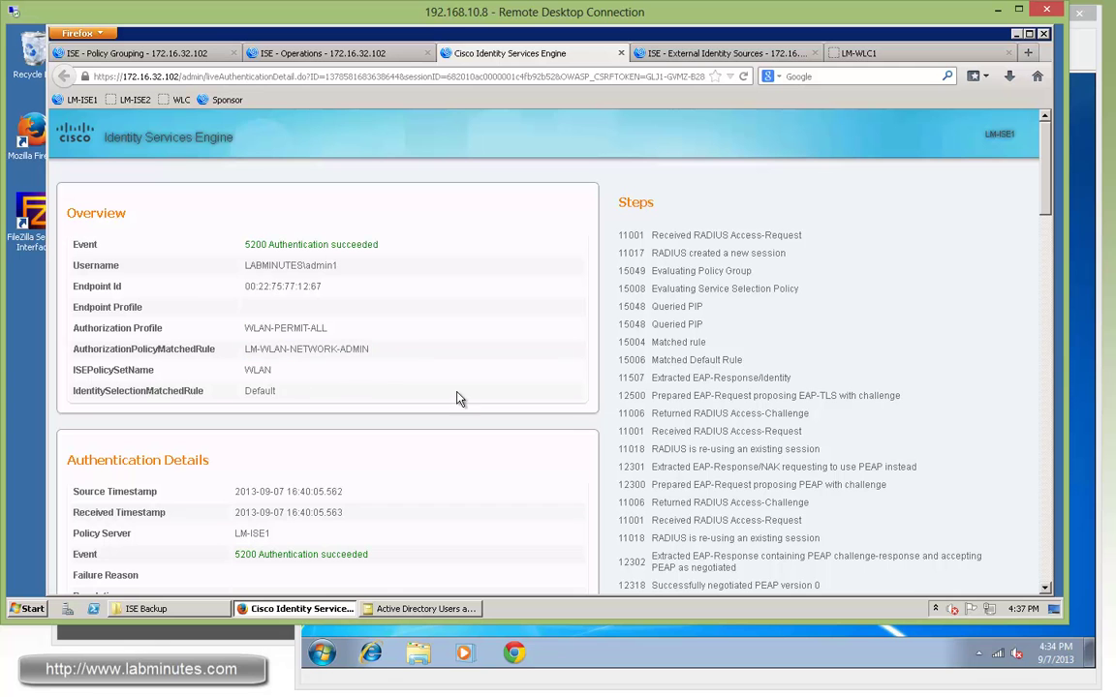
scroll(479, 418, down, 5)
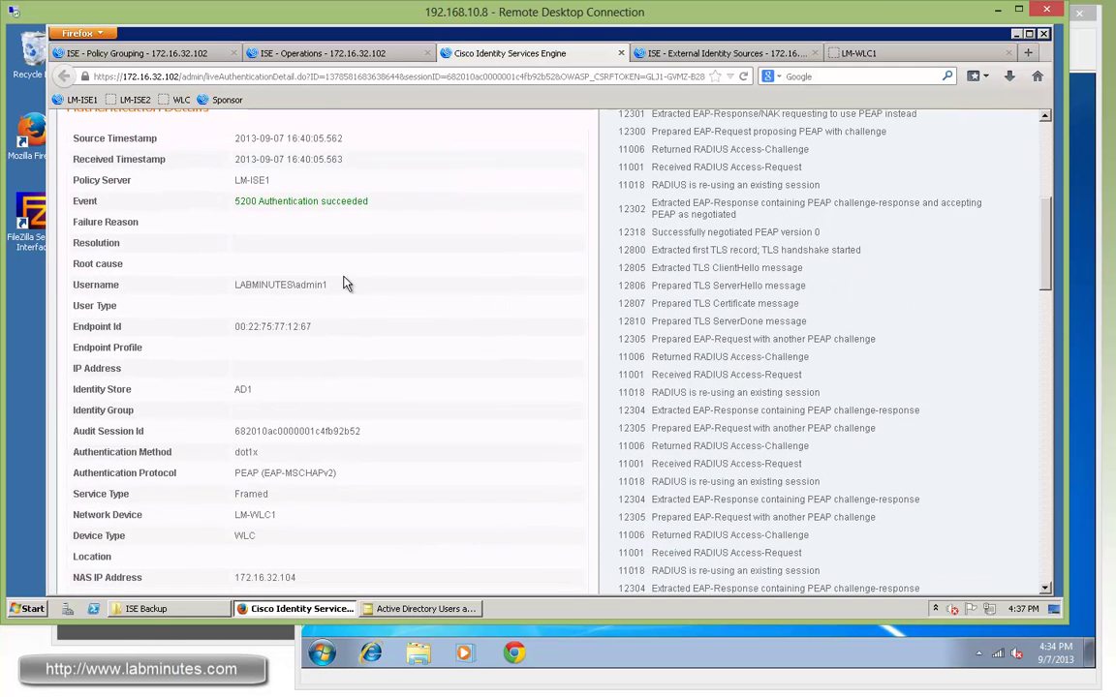
triple_click(238, 283)
double_click(242, 389)
scroll(459, 408, down, 4)
double_click(251, 229)
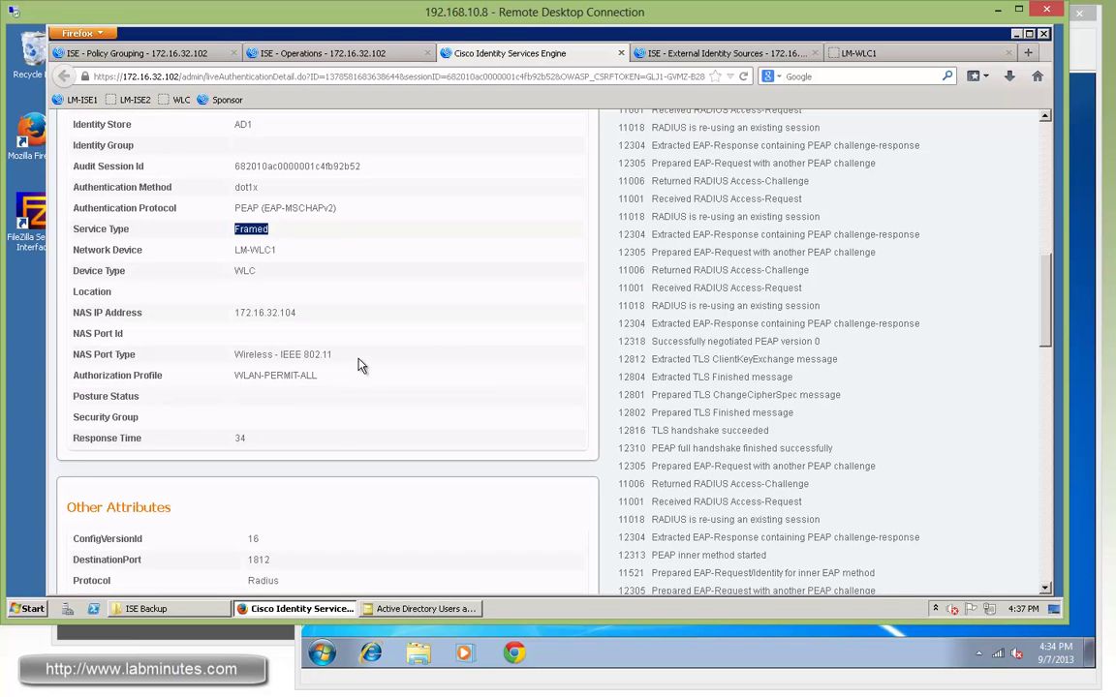
triple_click(234, 354)
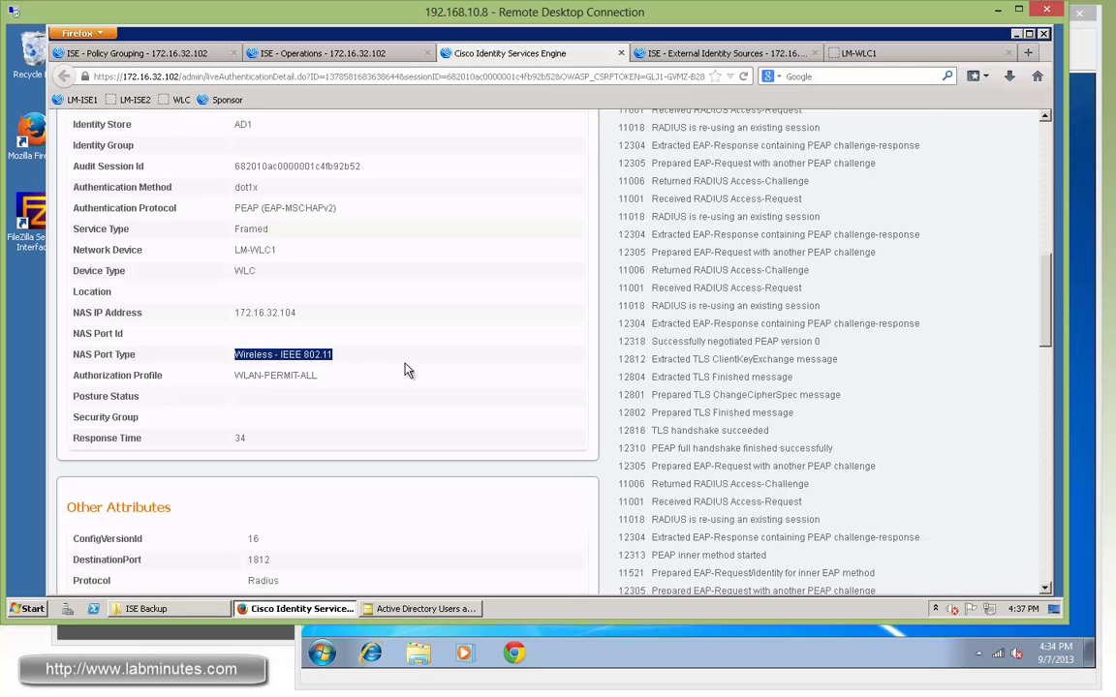
scroll(501, 373, down, 12)
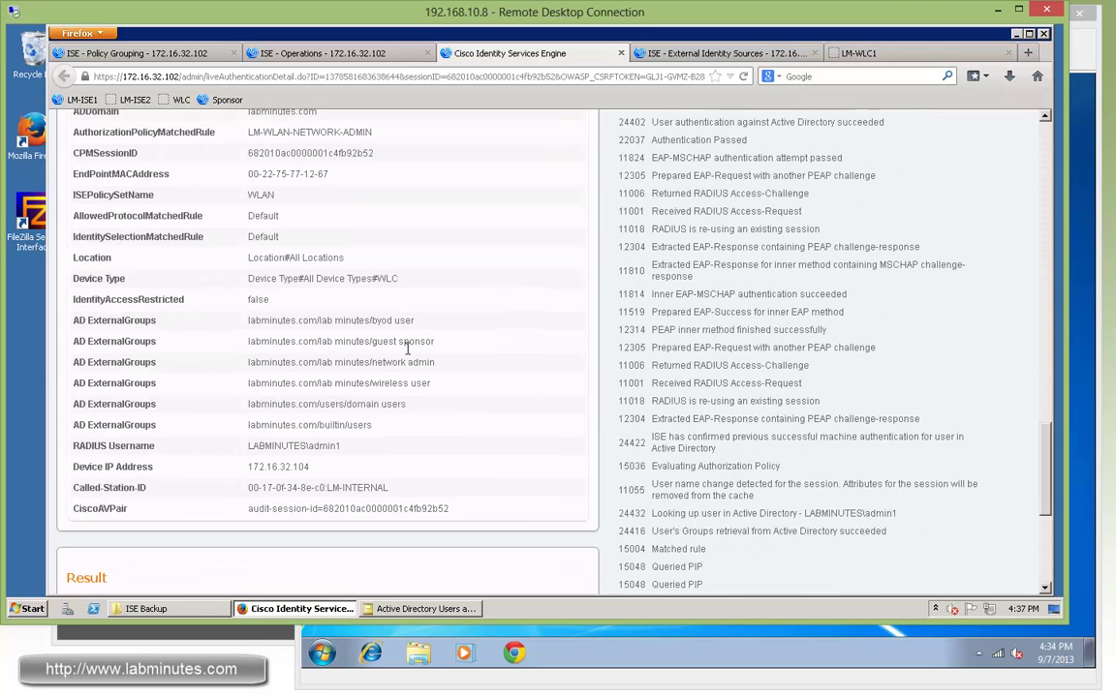
mouse_move(434, 341)
mouse_down()
mouse_move(287, 345)
mouse_move(433, 364)
mouse_up()
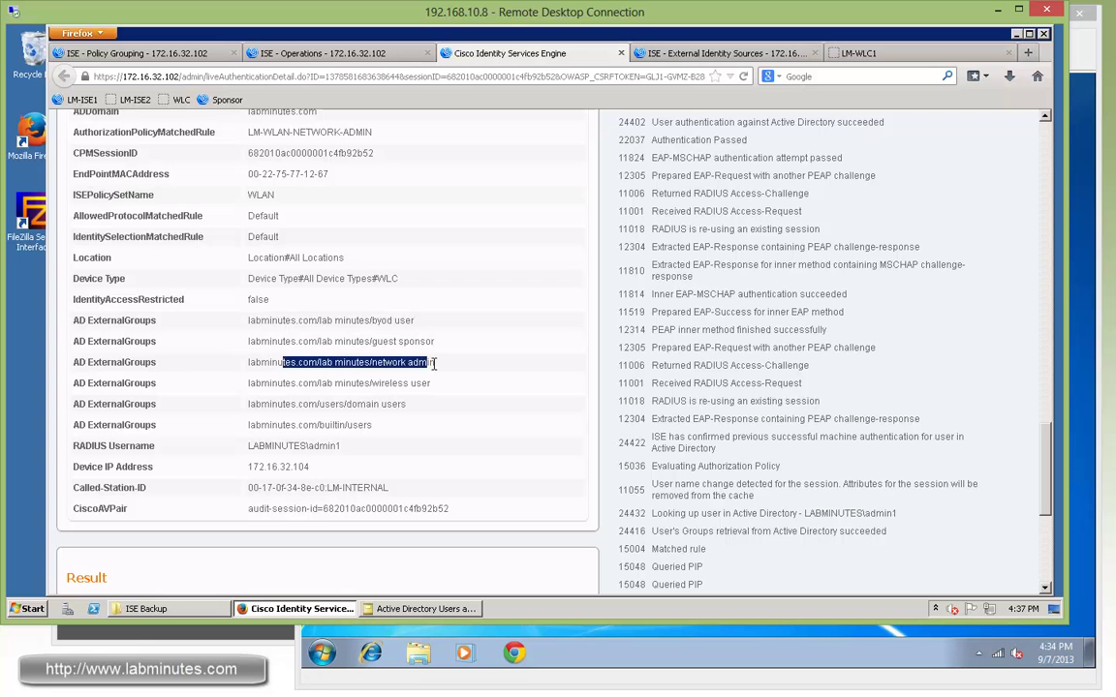
scroll(431, 393, down, 3)
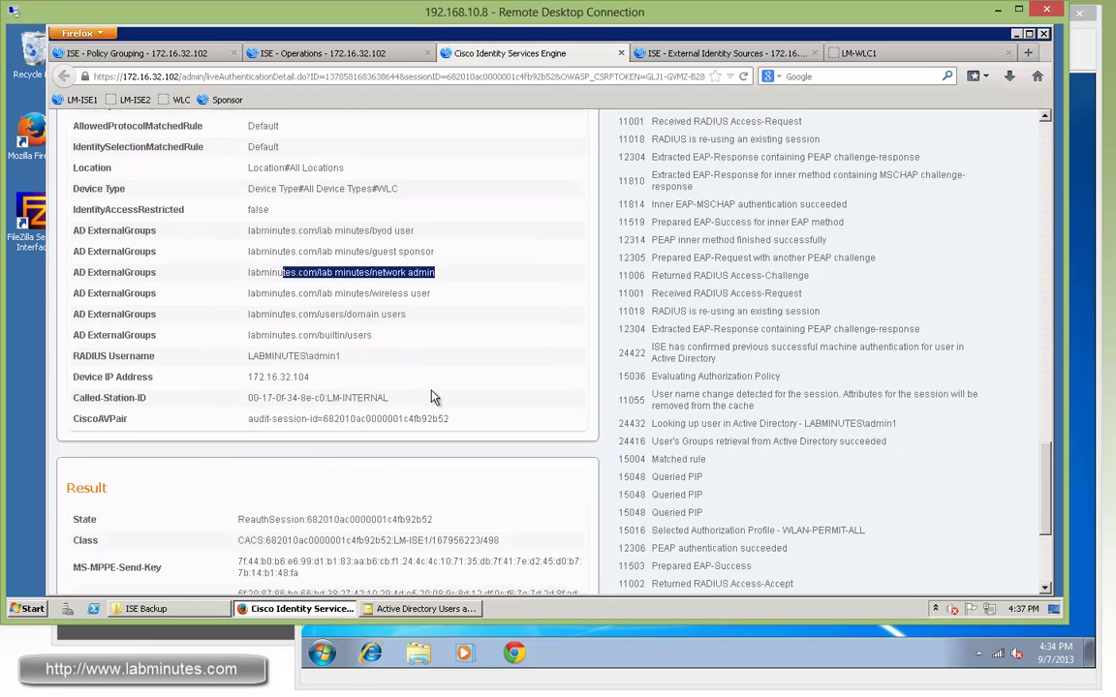
scroll(433, 390, down, 1)
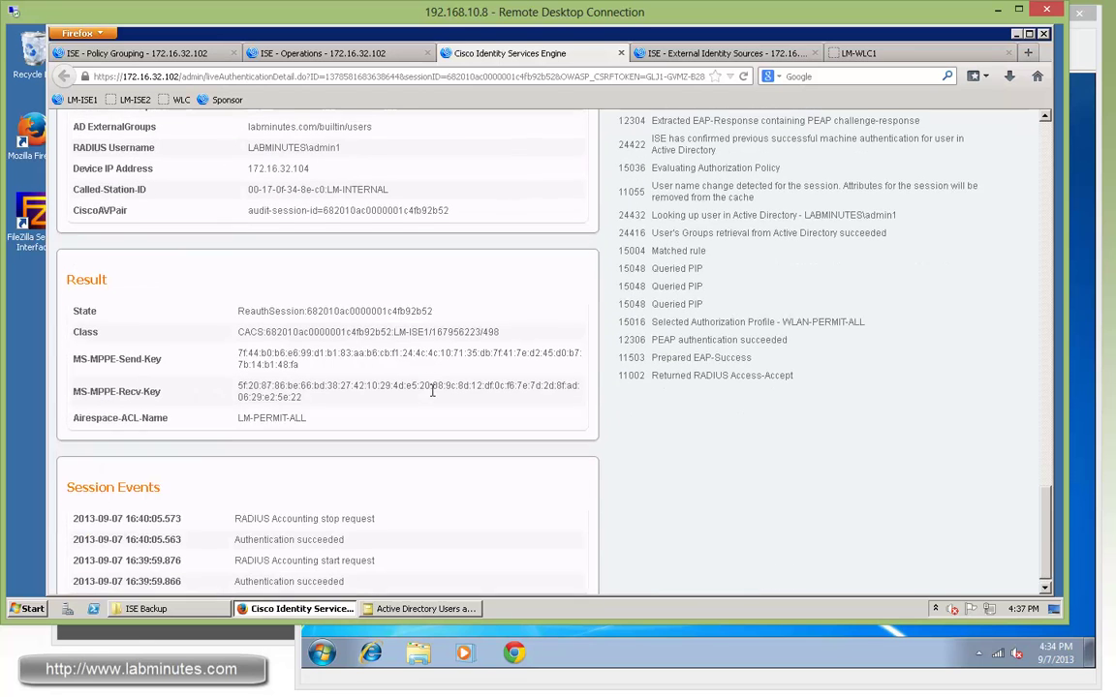
drag(307, 407, 259, 409)
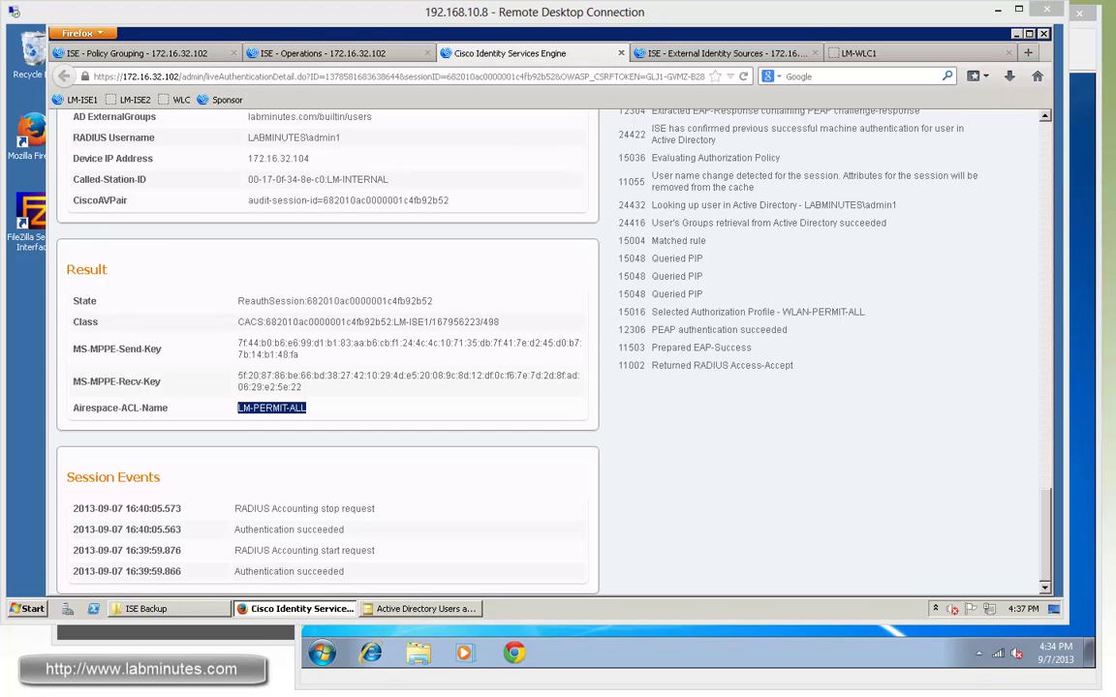
click(540, 659)
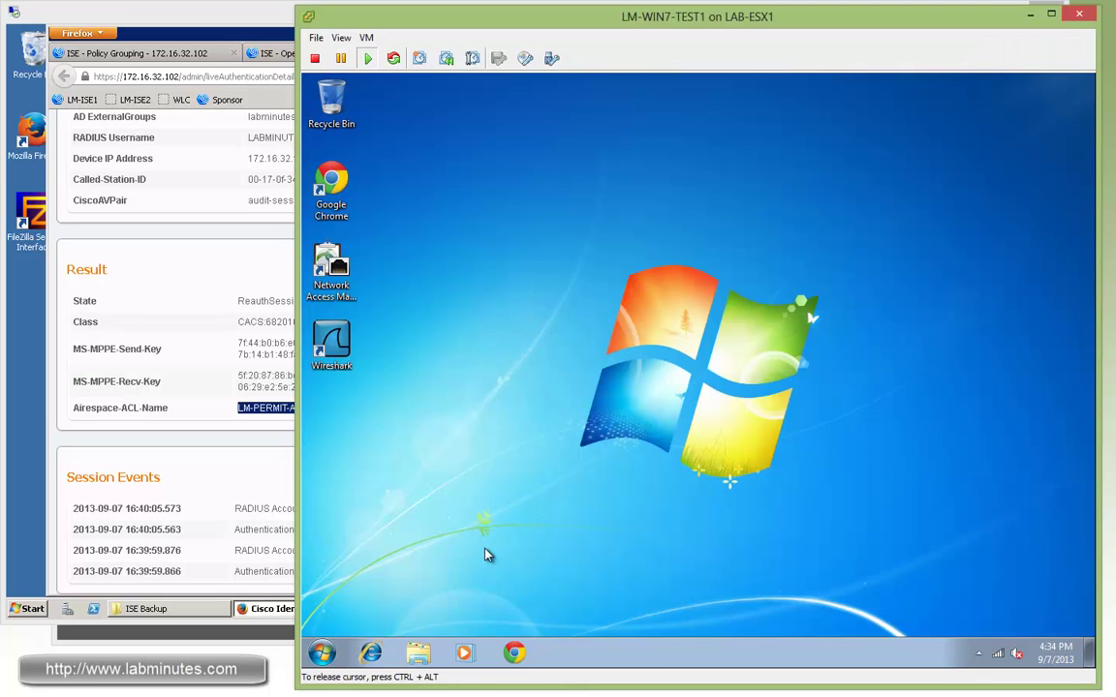
Step: Launch Chrome on the VM and load the IIS7 page at 172.16.32.40
click(513, 653)
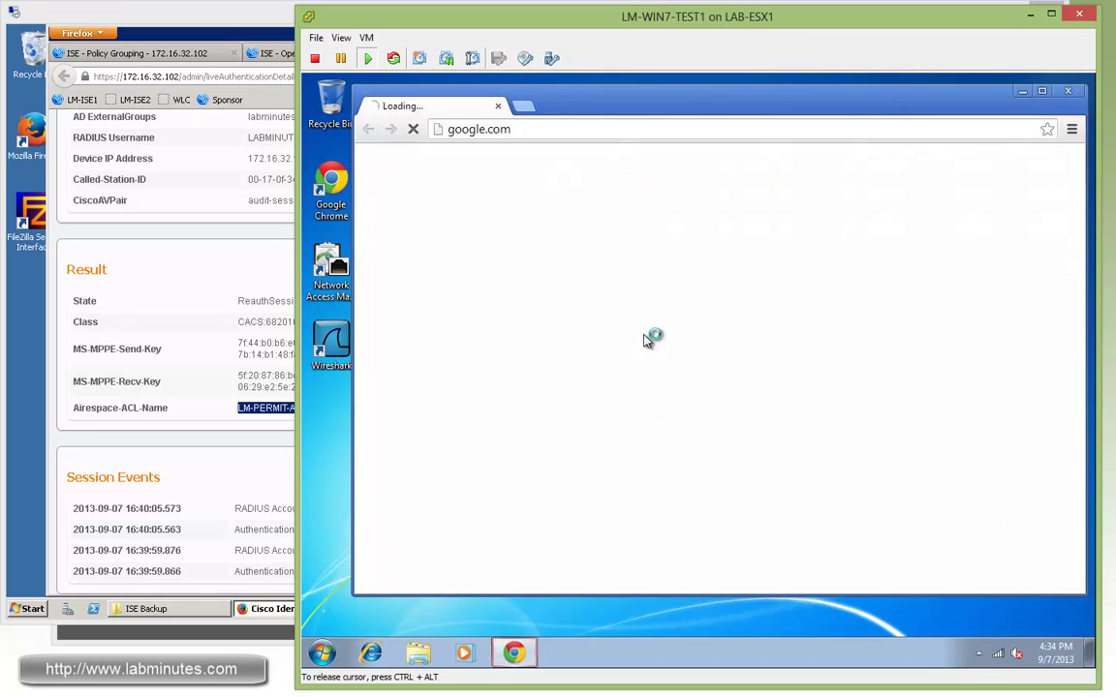
drag(602, 109, 601, 132)
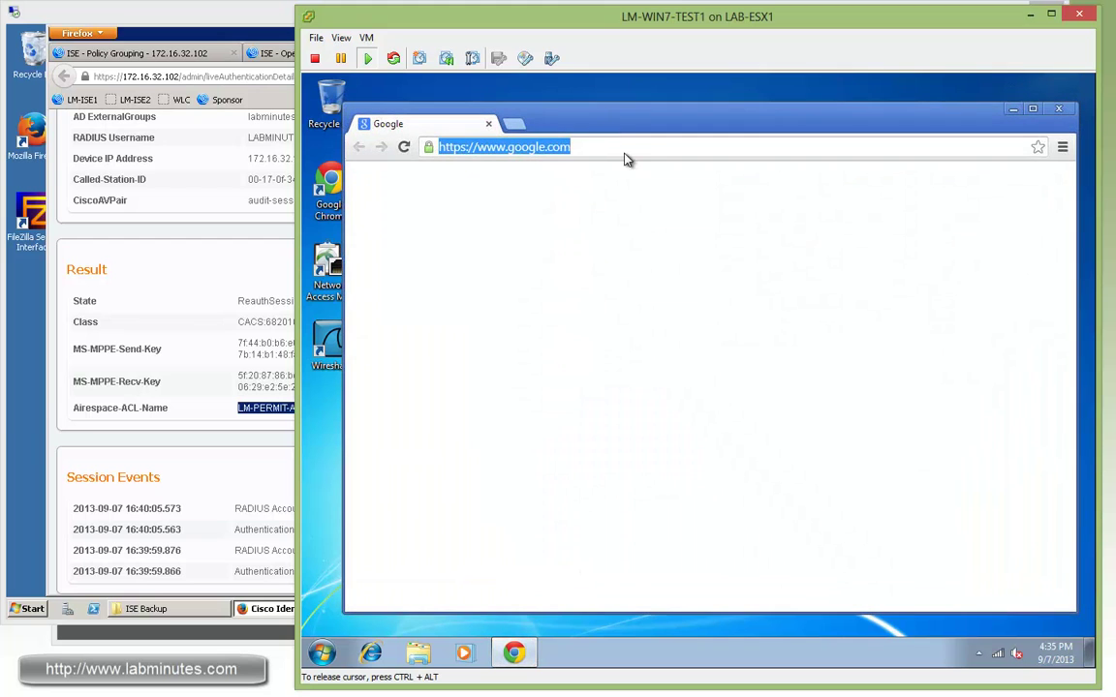
text(172.16.32.40)
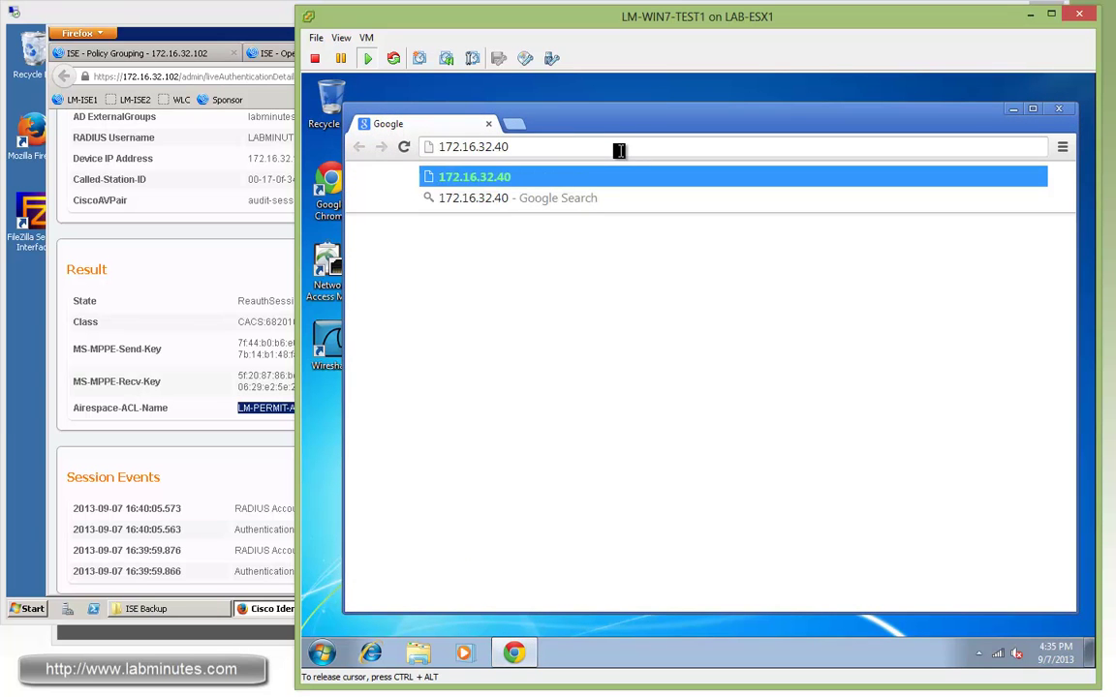
key(Return)
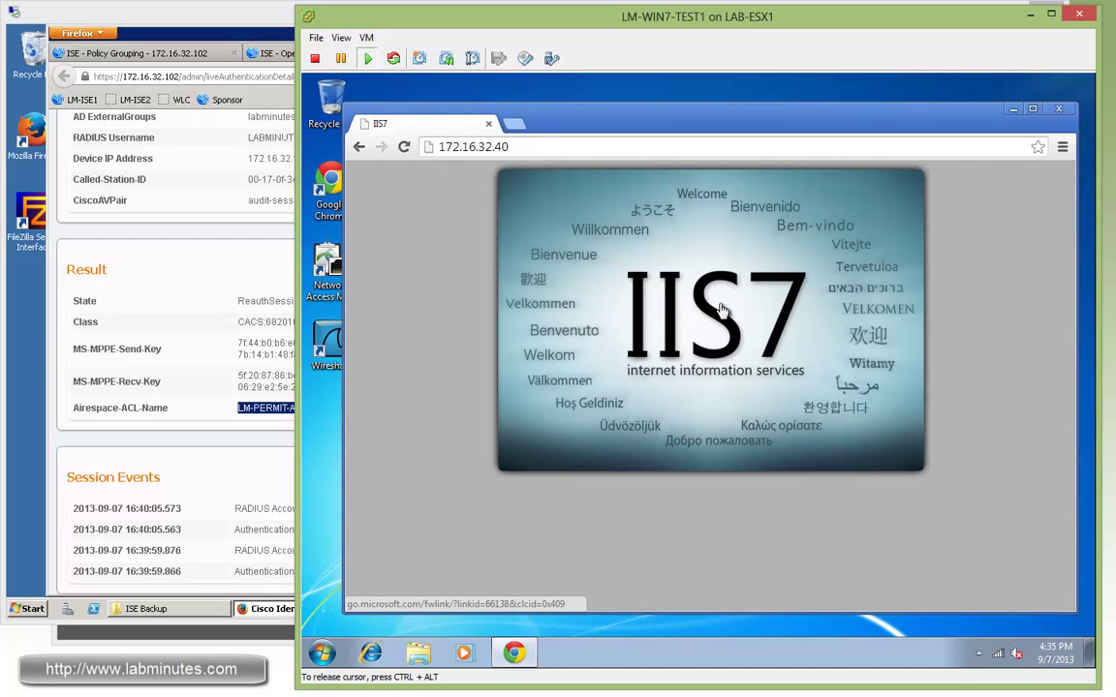
click(556, 142)
text(cisco.)
key(Return)
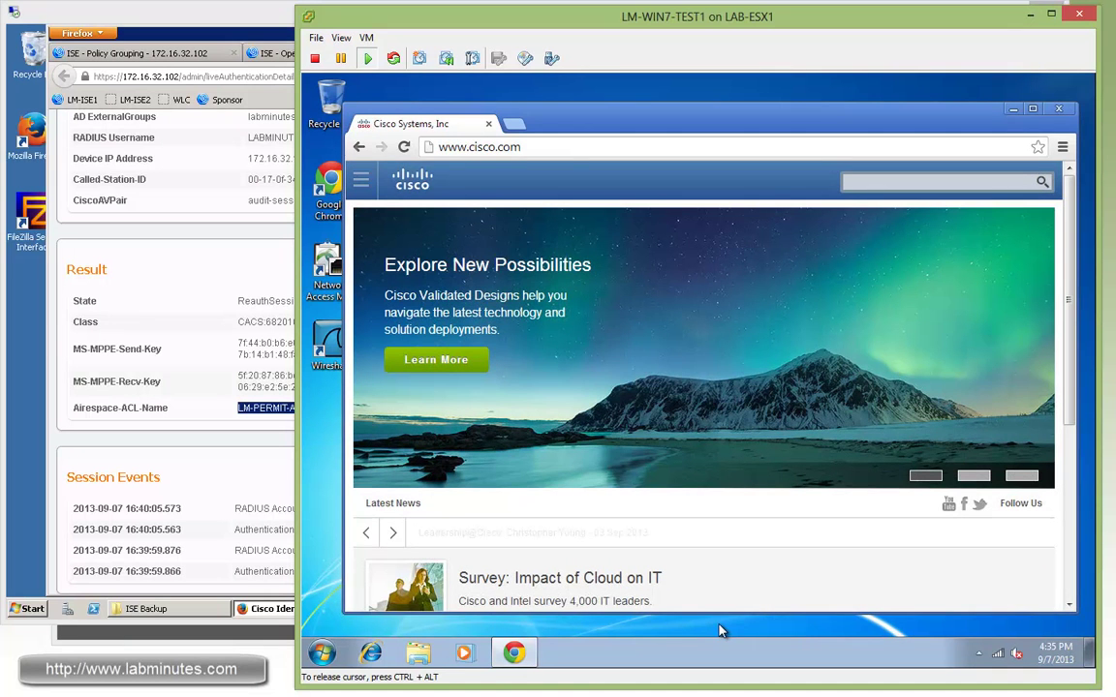
click(281, 97)
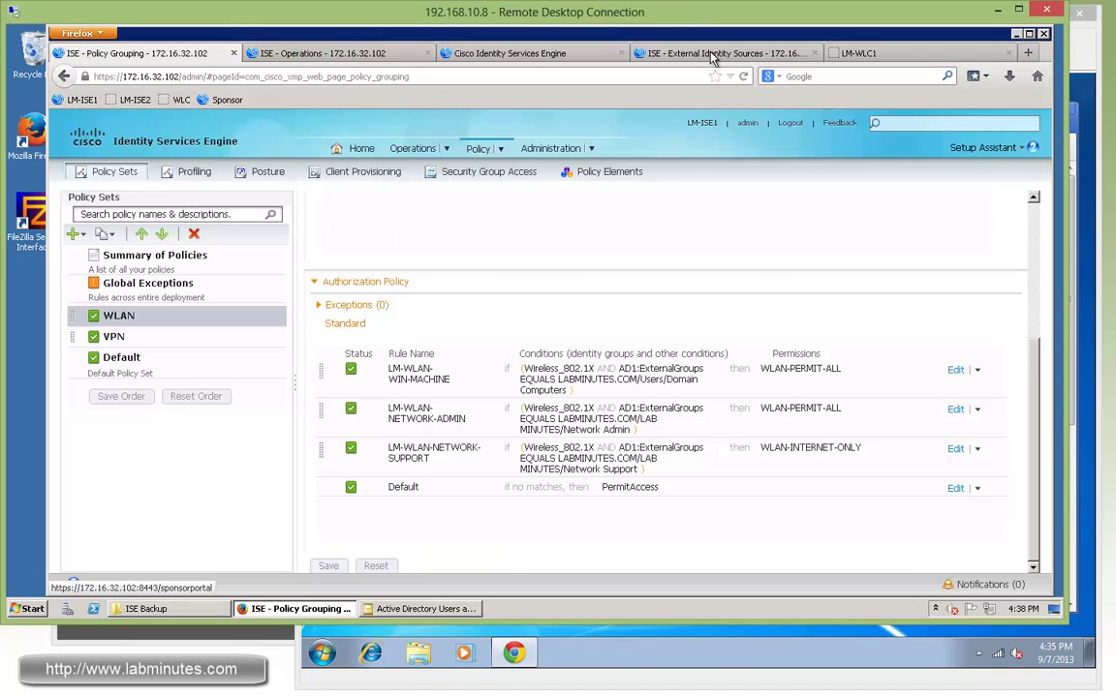
Step: On LM-WLC1, view the wireless client's details under MONITOR > Clients, noting interface vlan64
click(716, 53)
click(862, 53)
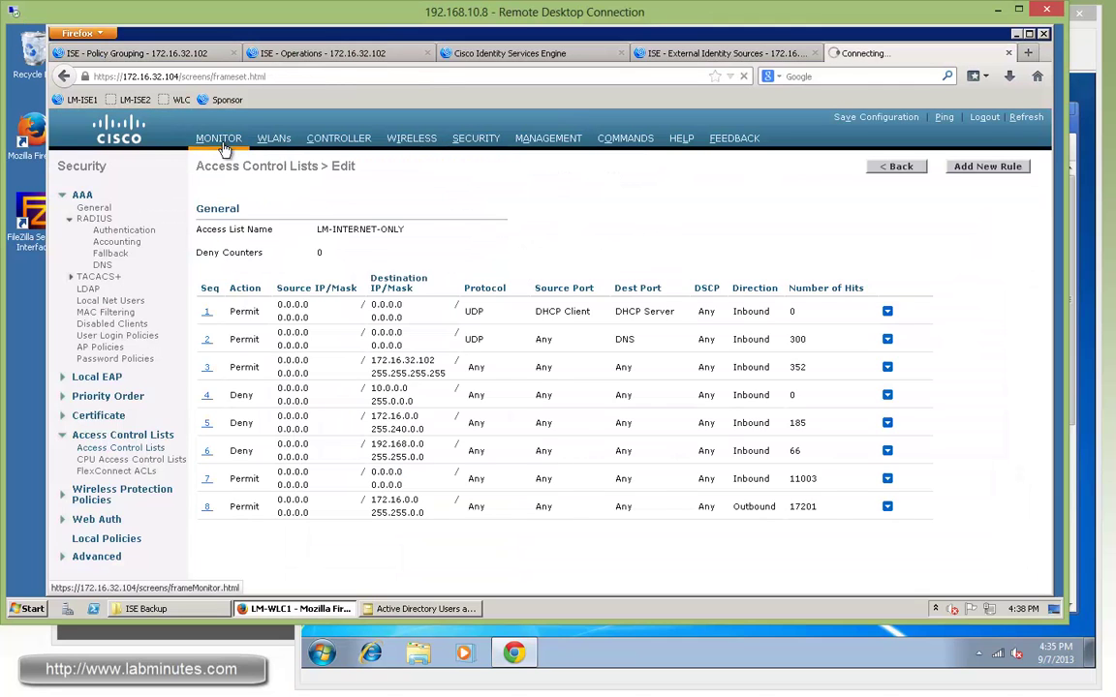
click(218, 138)
click(242, 257)
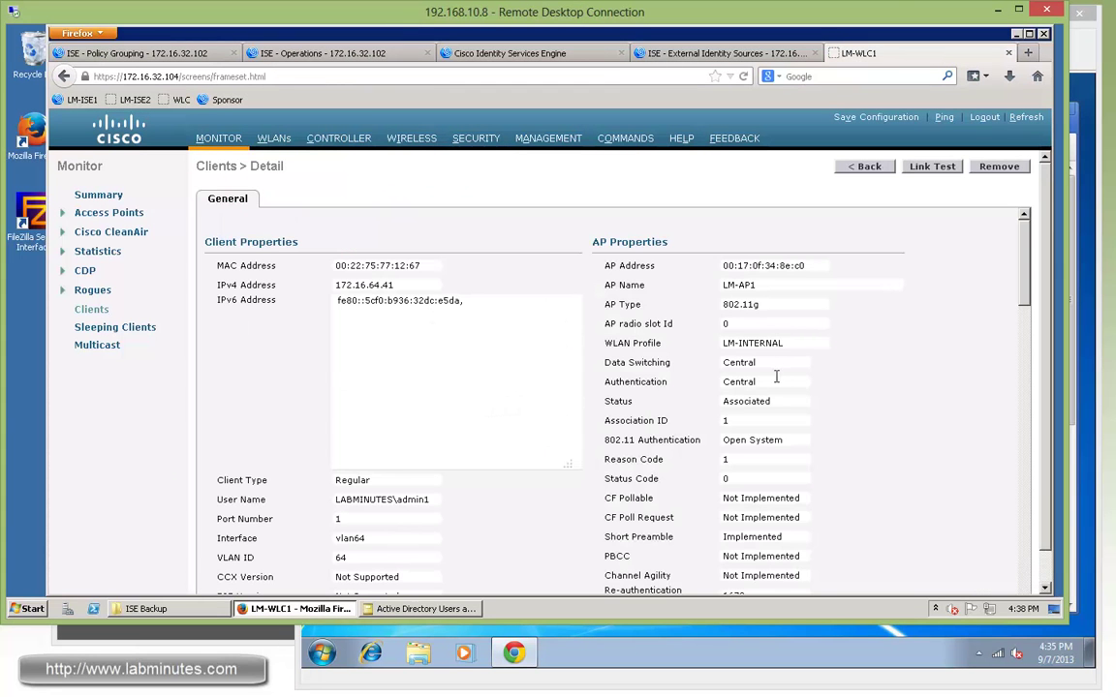
scroll(862, 423, down, 1)
drag(429, 459, 334, 458)
double_click(432, 494)
click(540, 484)
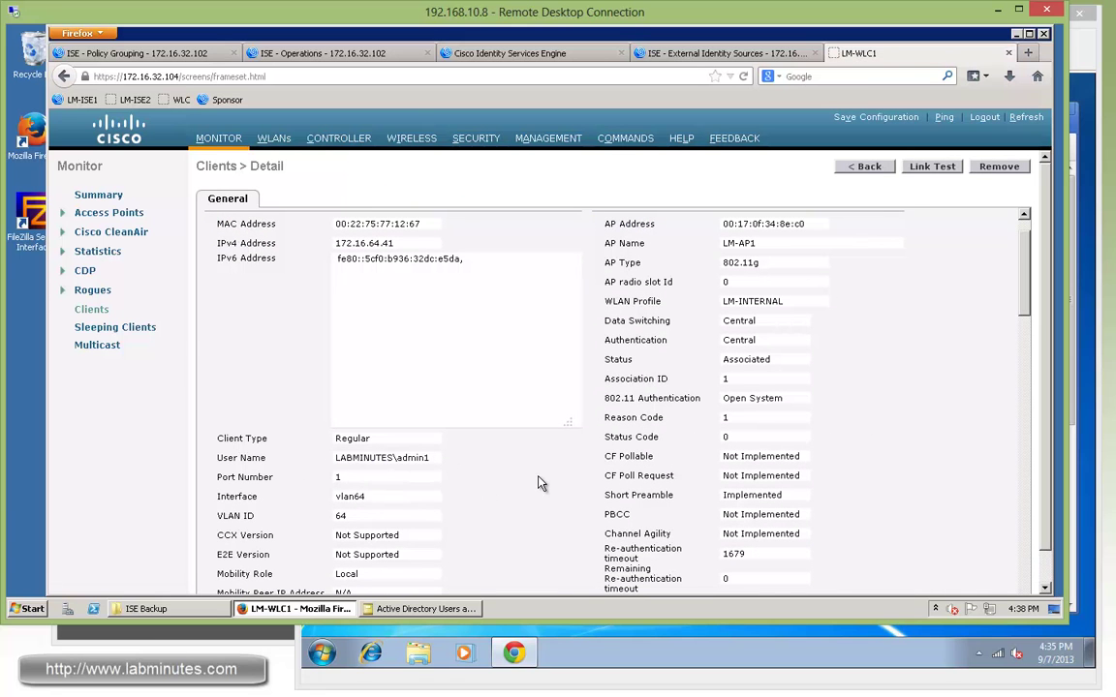
Step: Confirm the LM-PERMIT-ALL IPv4 ACL, then return to the VM's Start menu
scroll(542, 484, down, 3)
scroll(541, 483, down, 8)
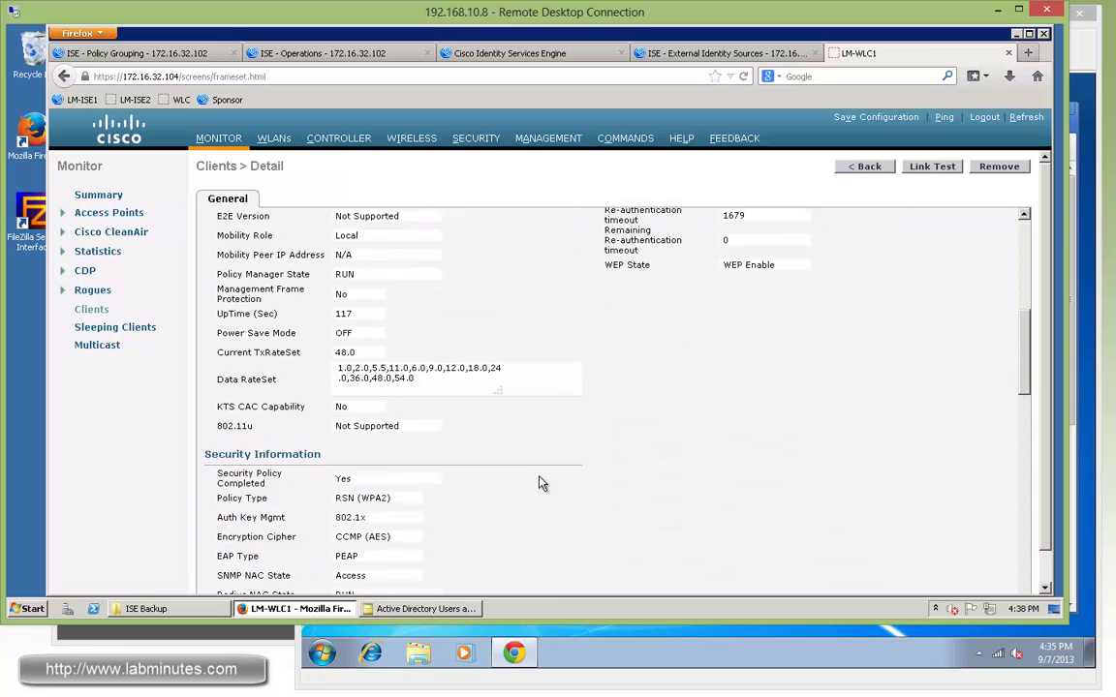
scroll(540, 483, down, 3)
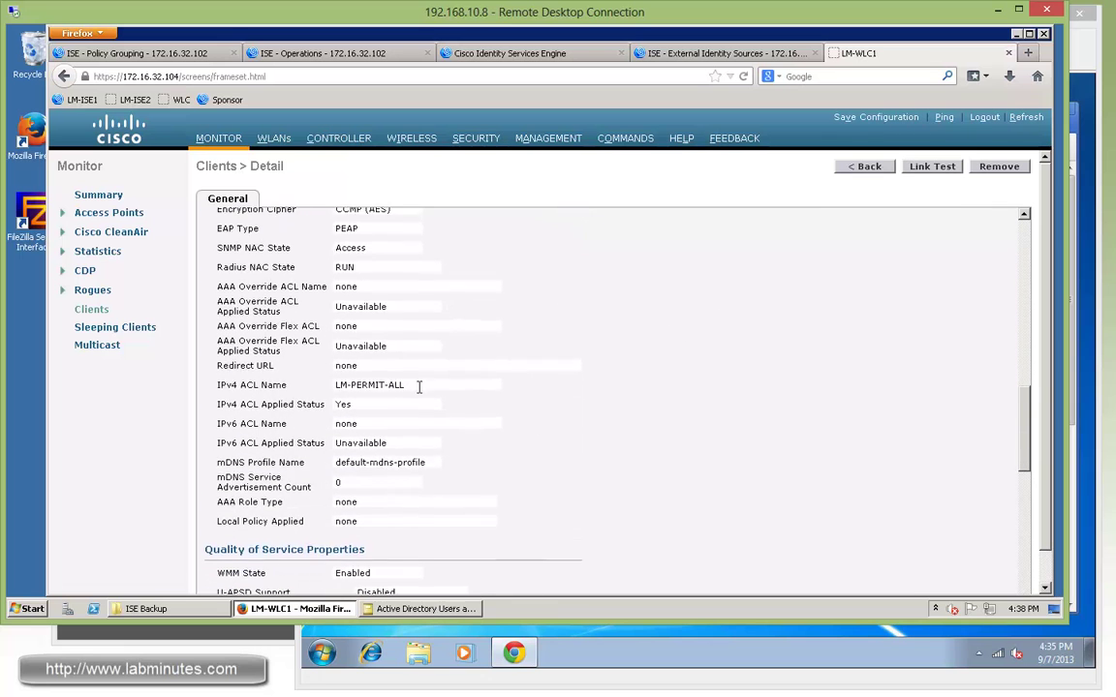
drag(443, 381, 328, 381)
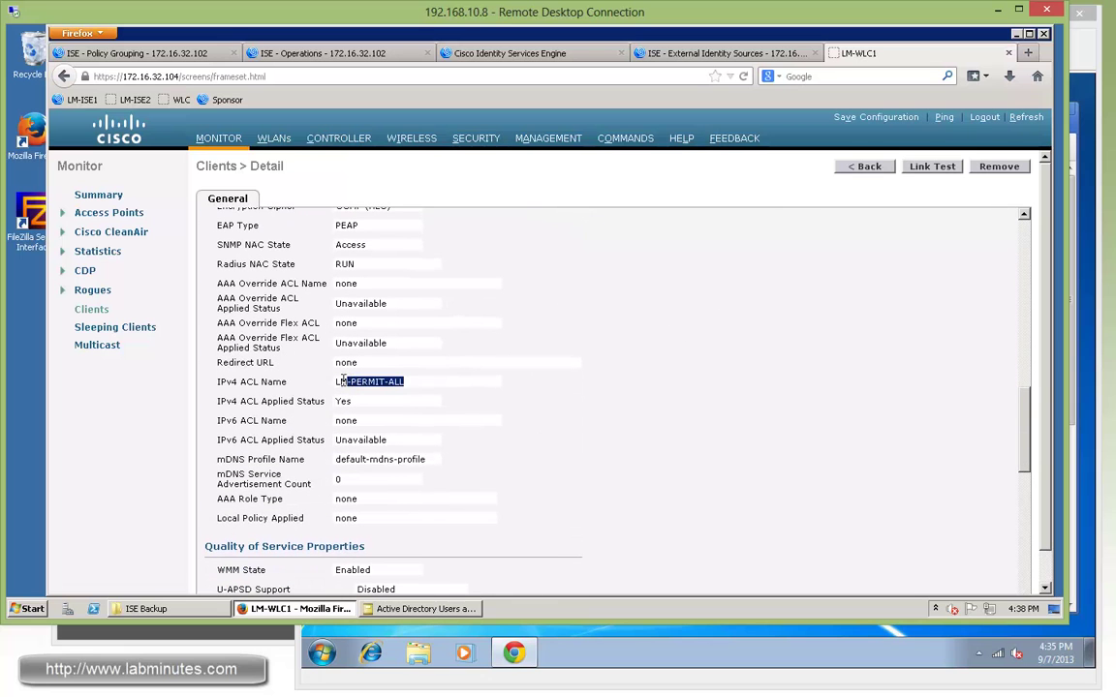
click(564, 405)
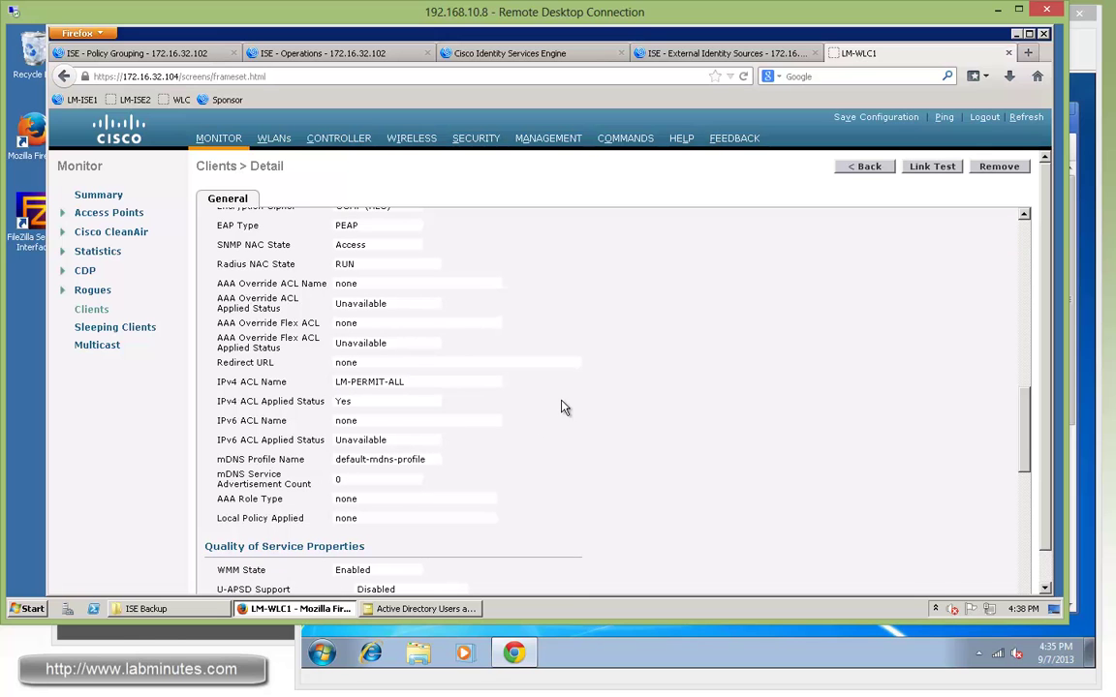
scroll(565, 406, up, 3)
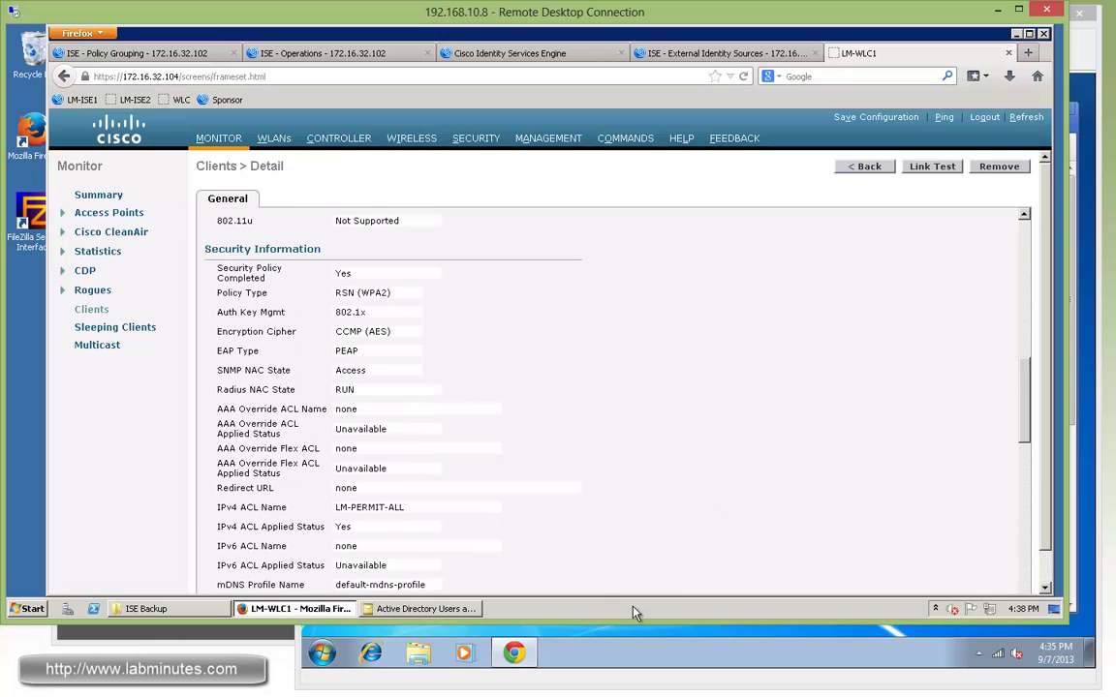
click(554, 640)
click(322, 653)
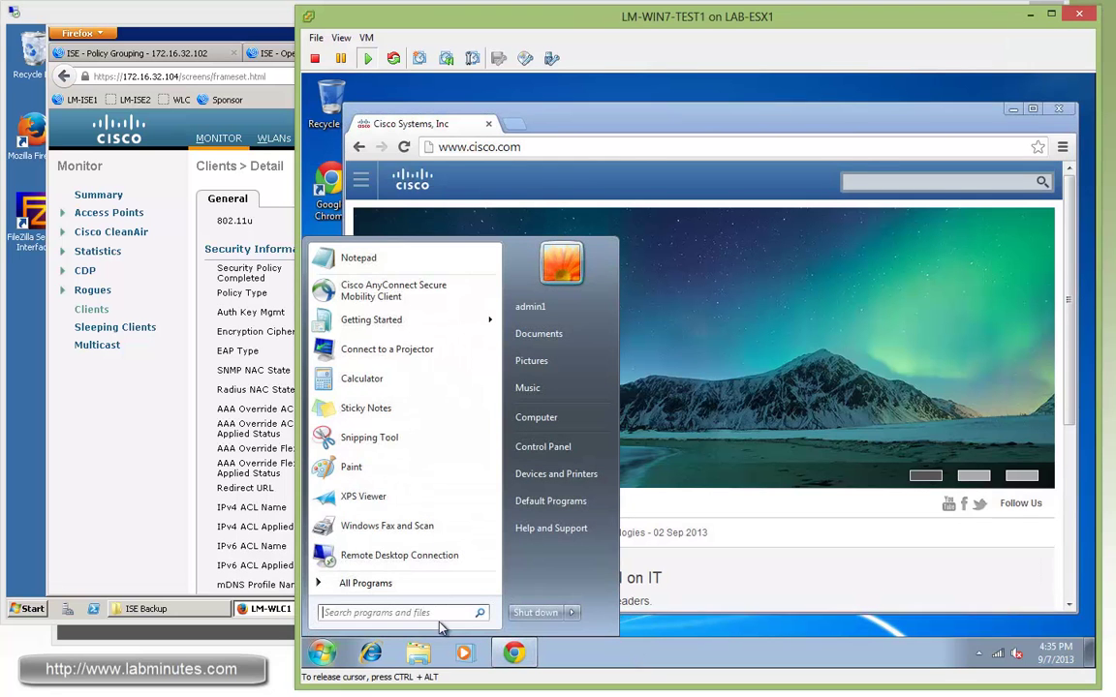
Step: Log off the Windows 7 admin account and sign in as Other User with the network support user's credentials
mouse_move(575, 616)
click(637, 560)
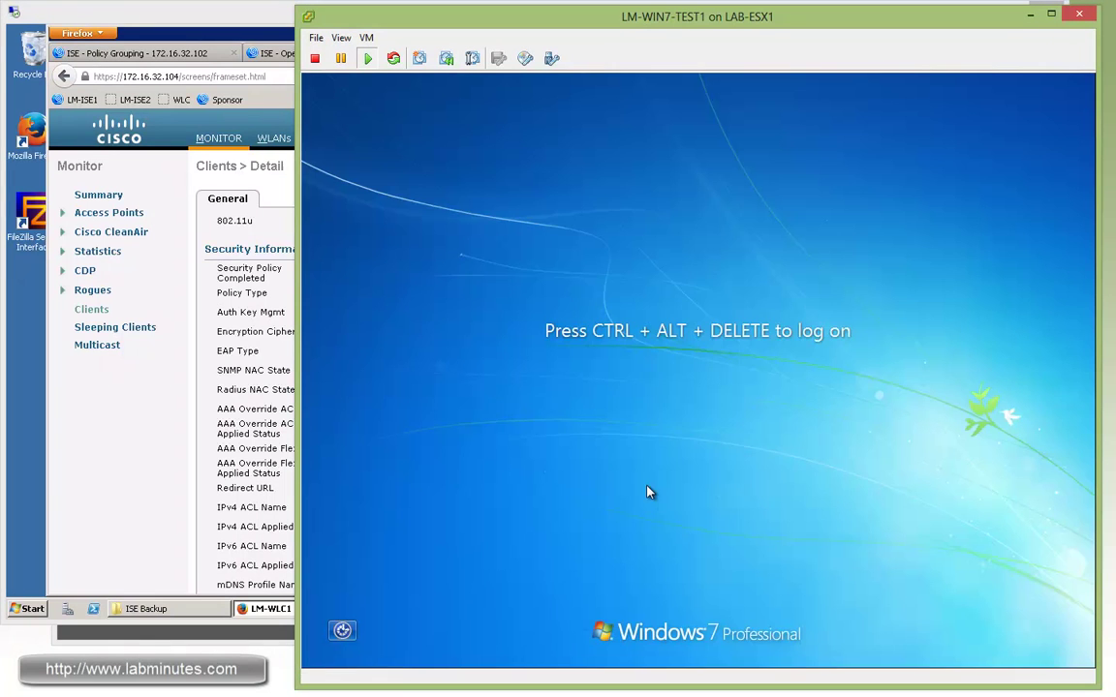
click(650, 490)
key(ctrl+alt+Insert)
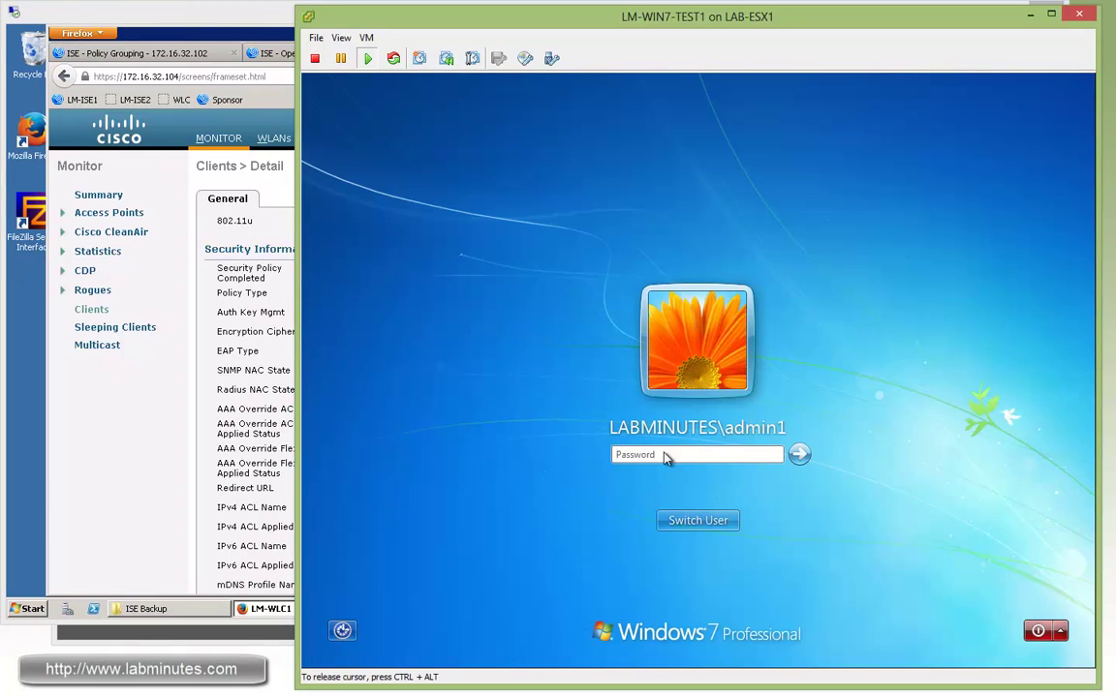
click(697, 520)
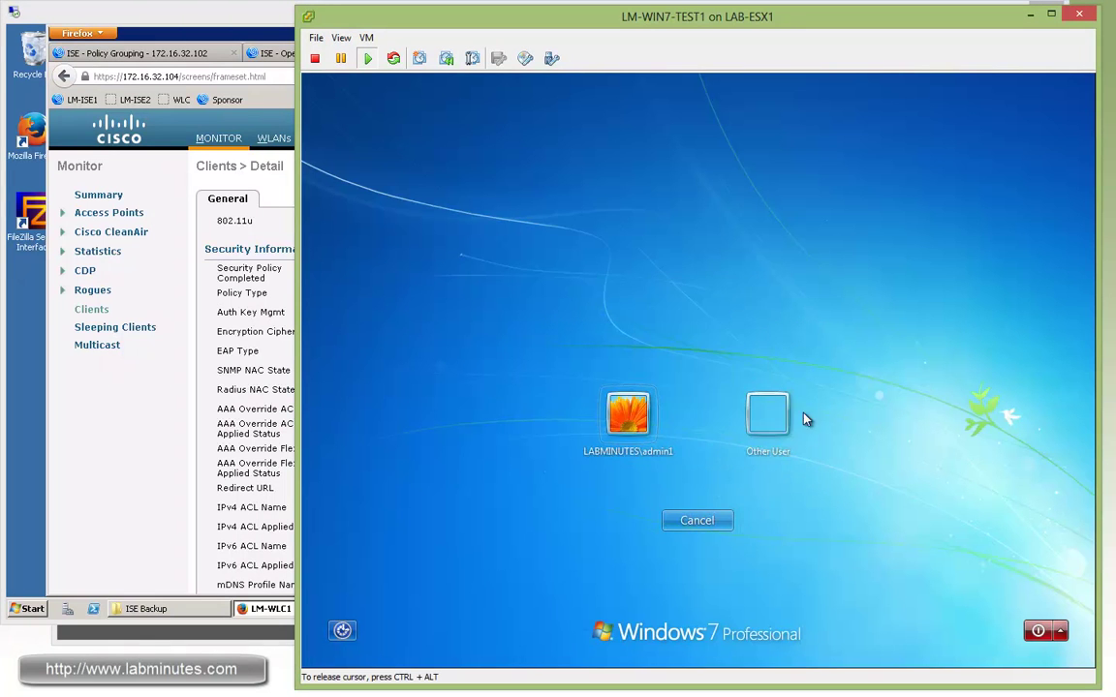
click(772, 414)
text(s)
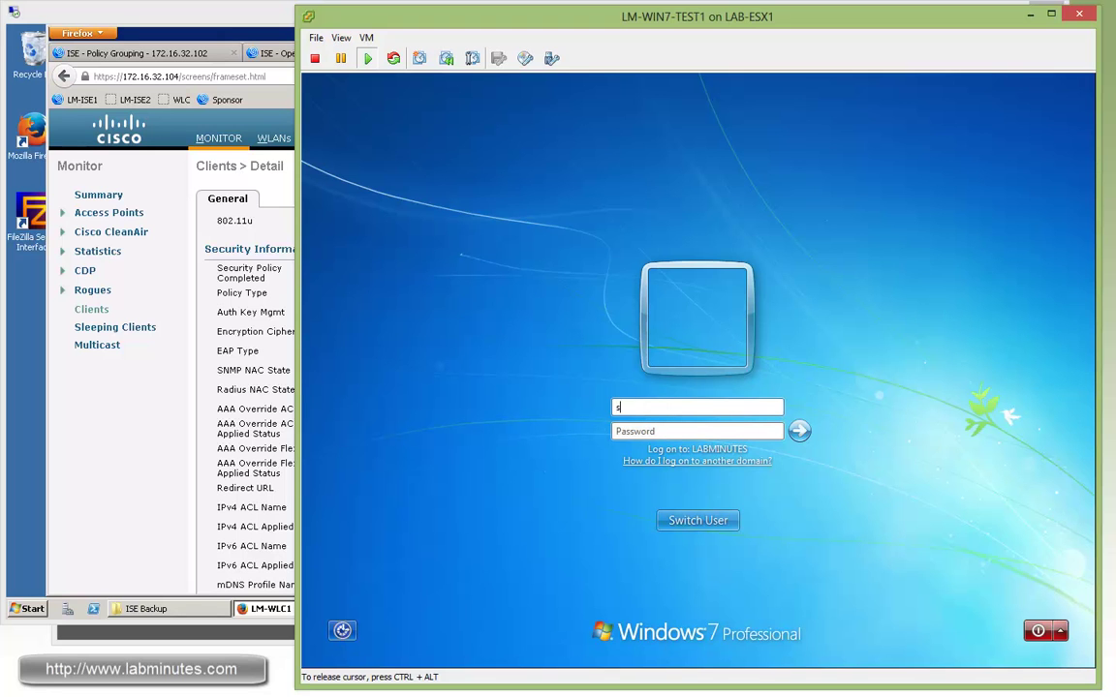
key(Return)
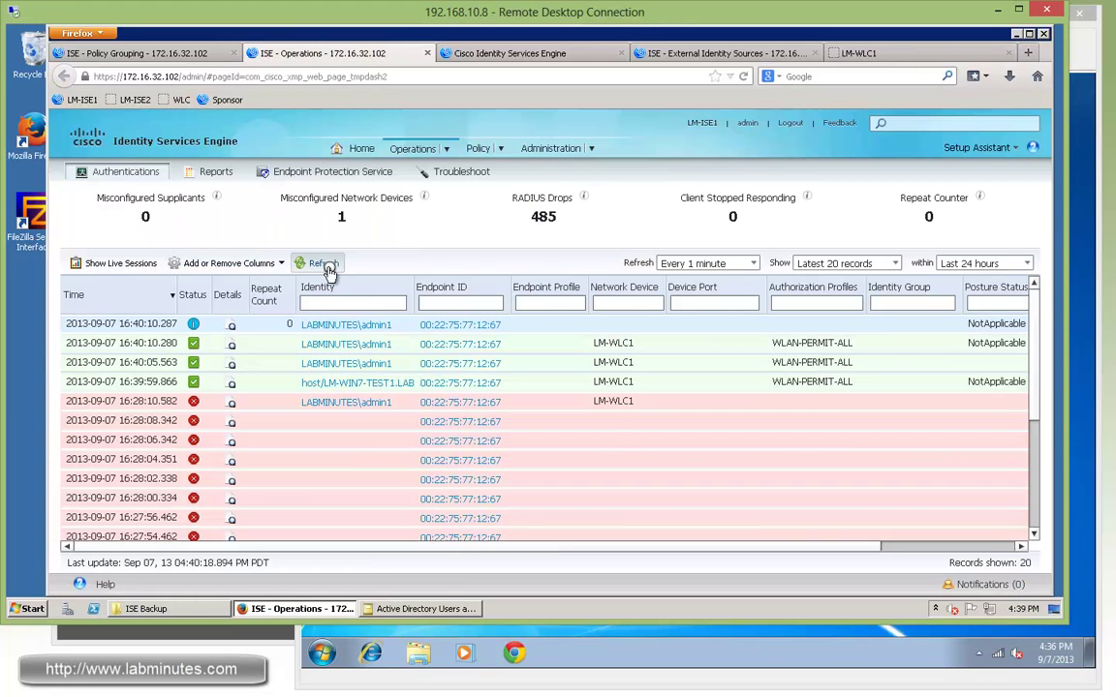
Step: Refresh the ISE Authentications log and widen Authorization Profiles to see the support user's WLAN-INTERNET-ONLY result
click(321, 264)
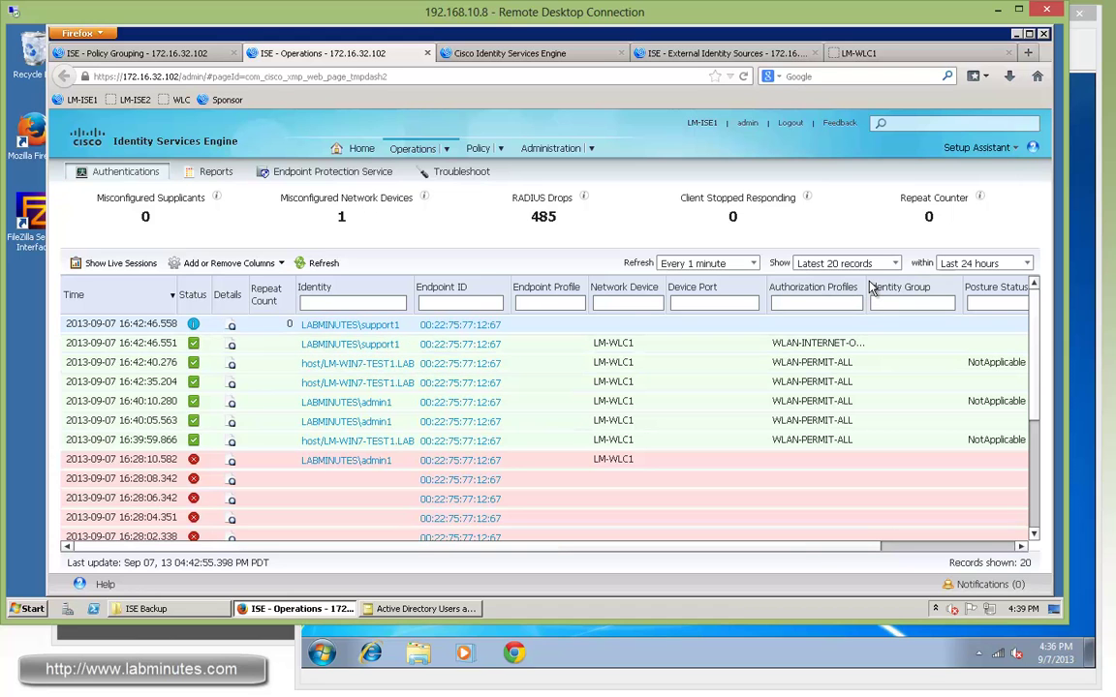
drag(866, 287, 927, 288)
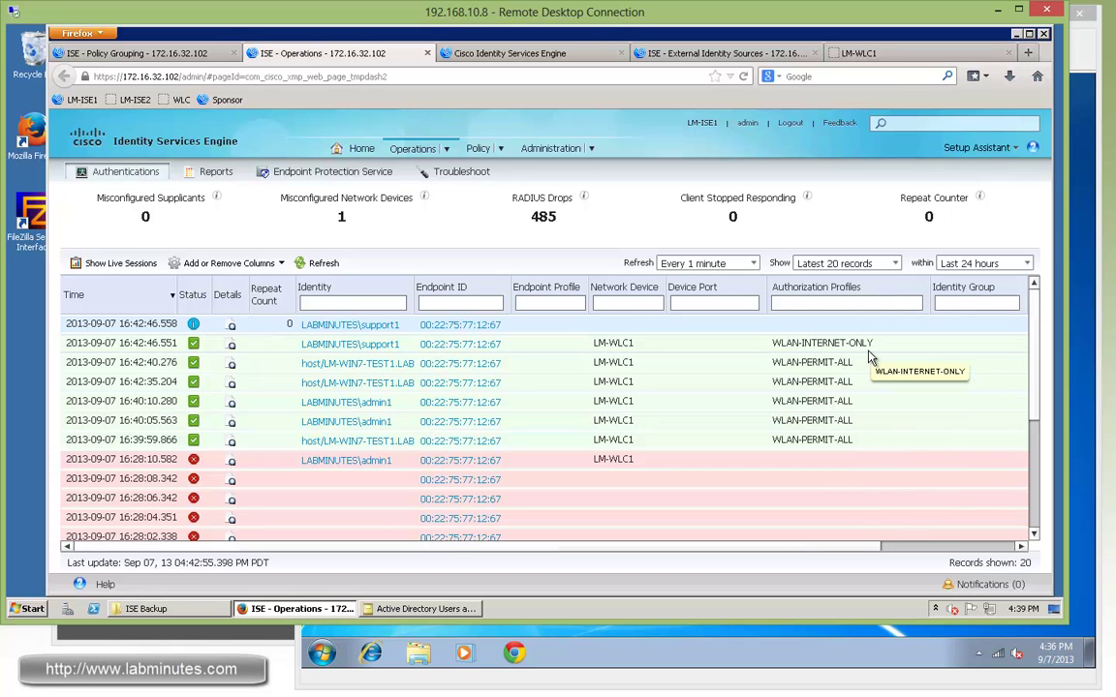
click(682, 632)
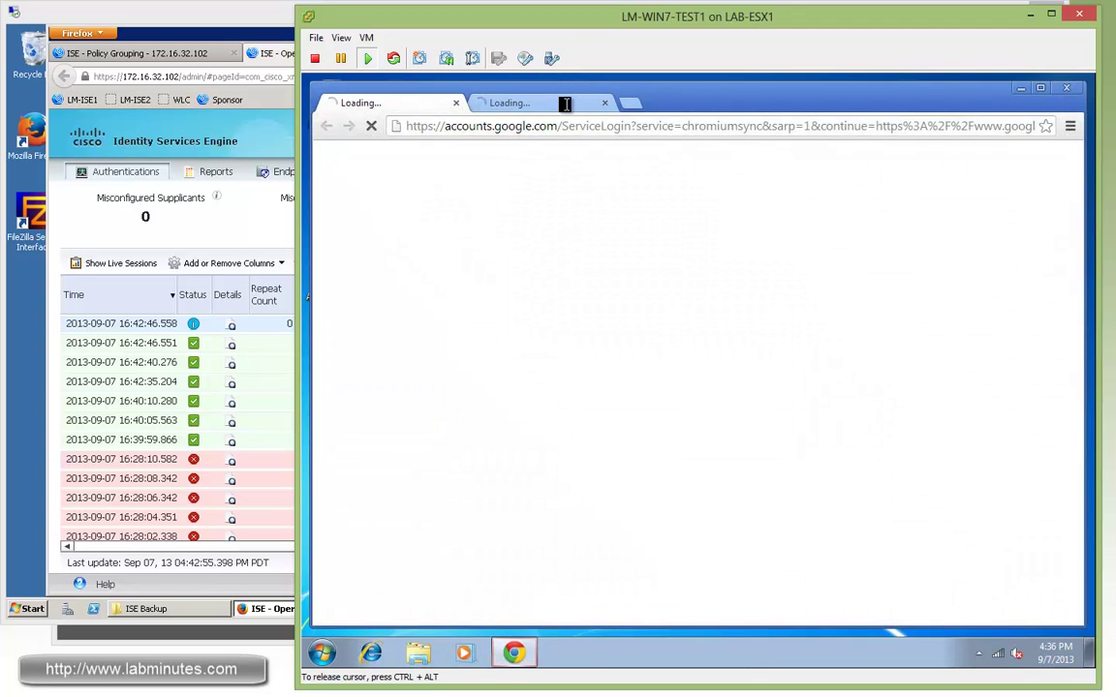
Step: Try loading 172.16.32.40 in the VM's Chrome browser
click(649, 134)
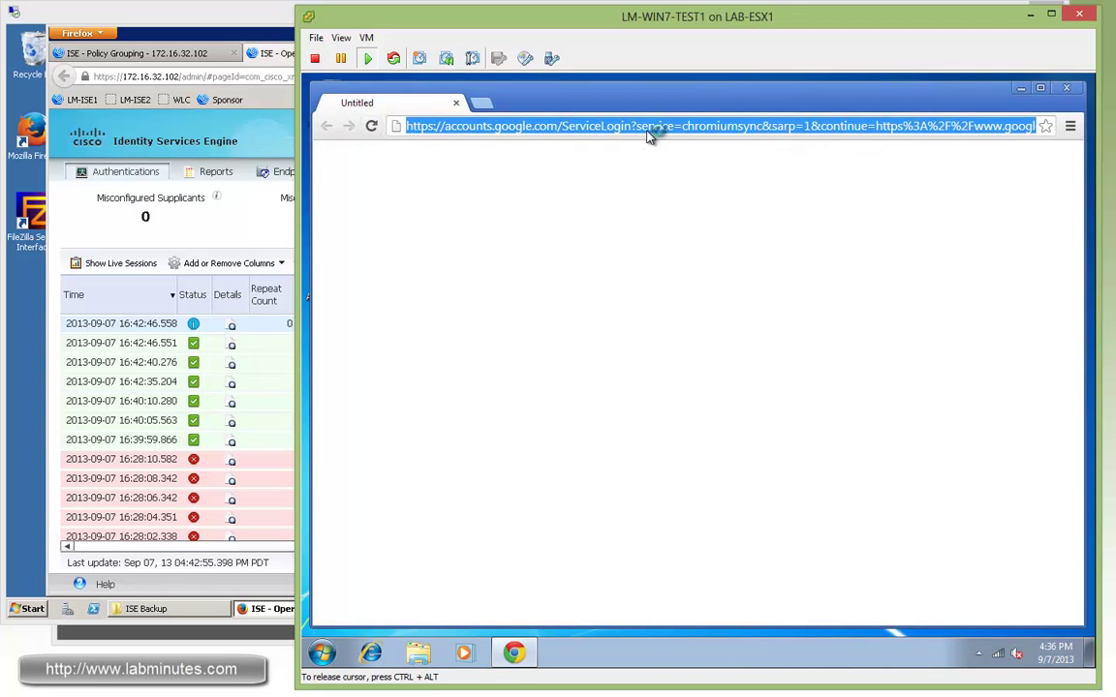
text(172.16.32)
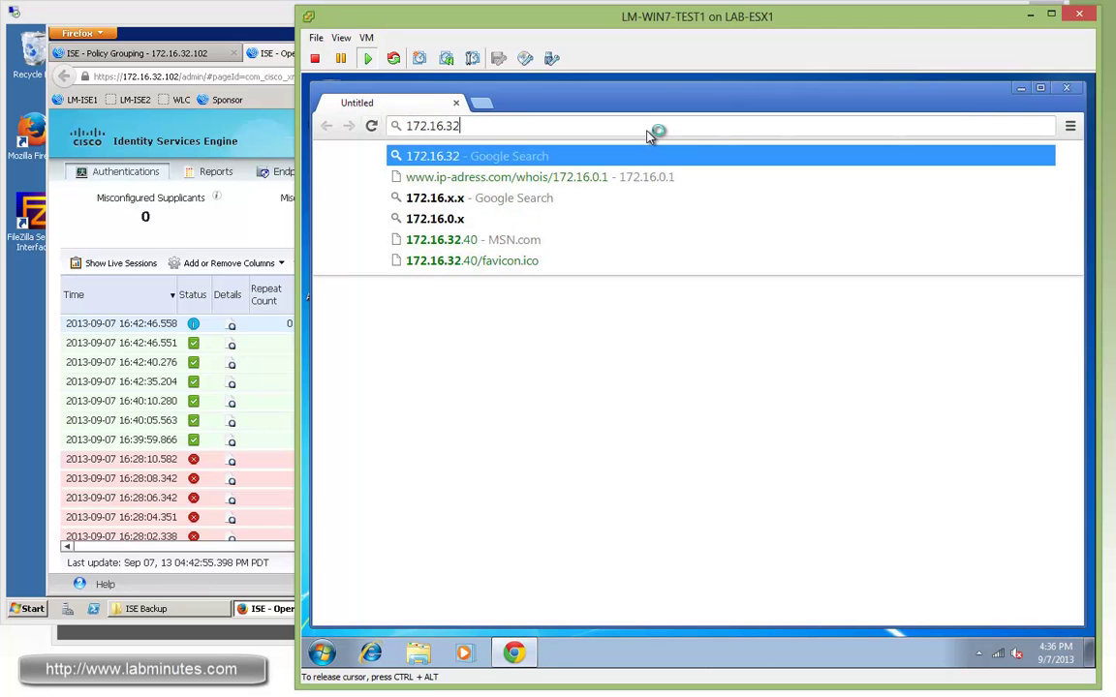
text(.40)
key(Return)
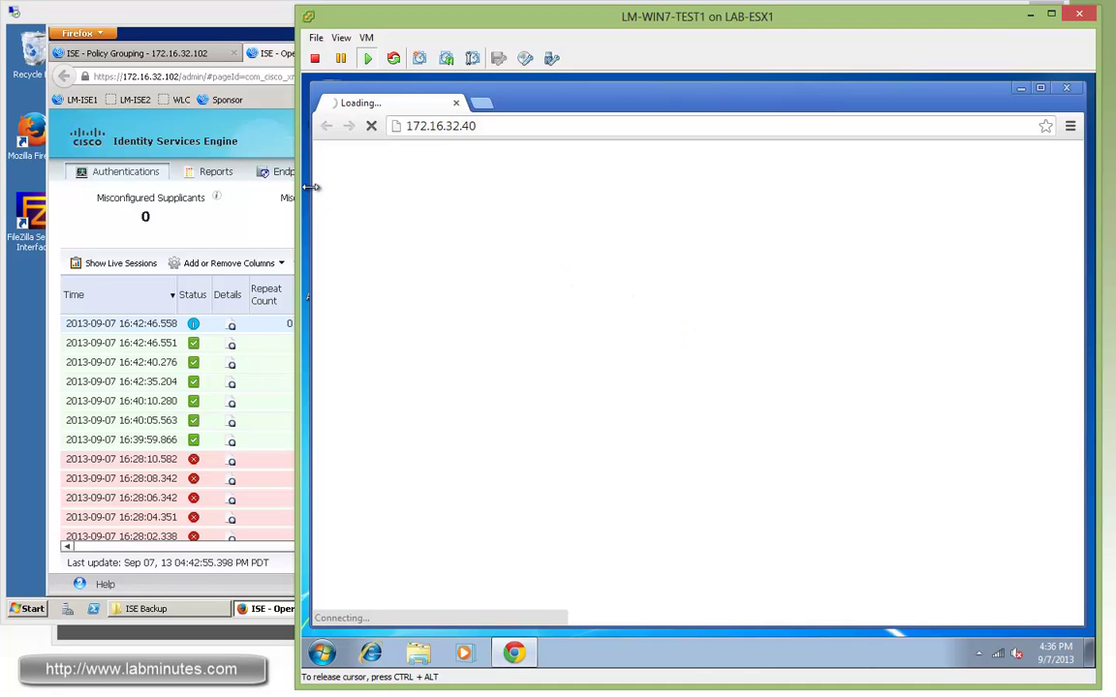
drag(312, 186, 317, 187)
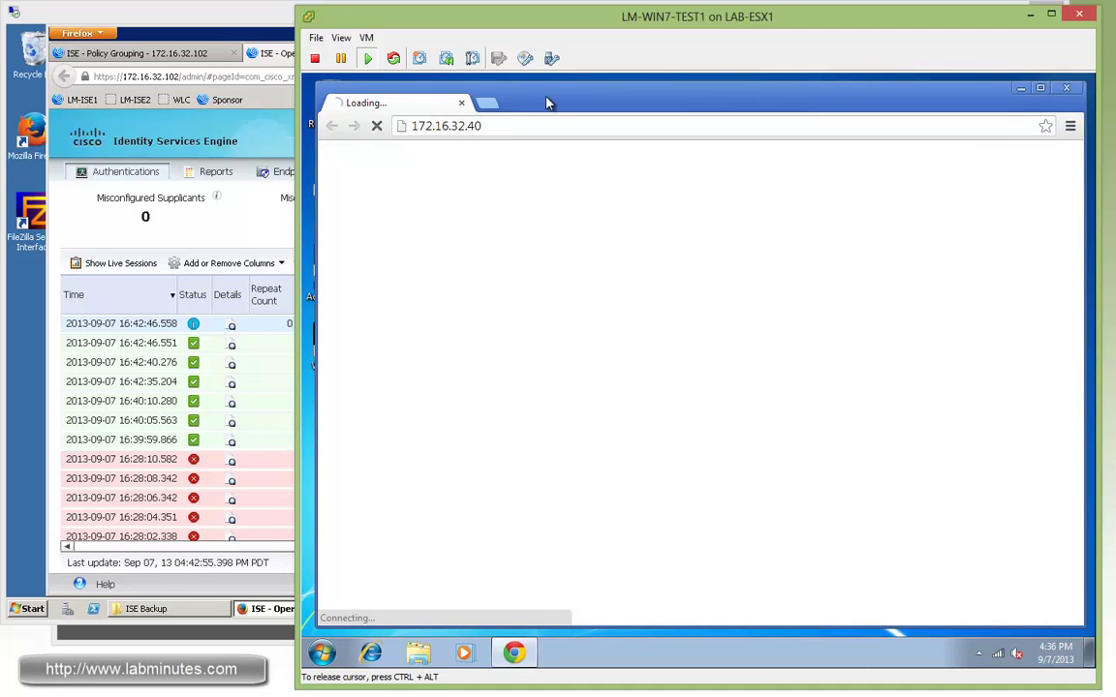
drag(489, 126, 347, 129)
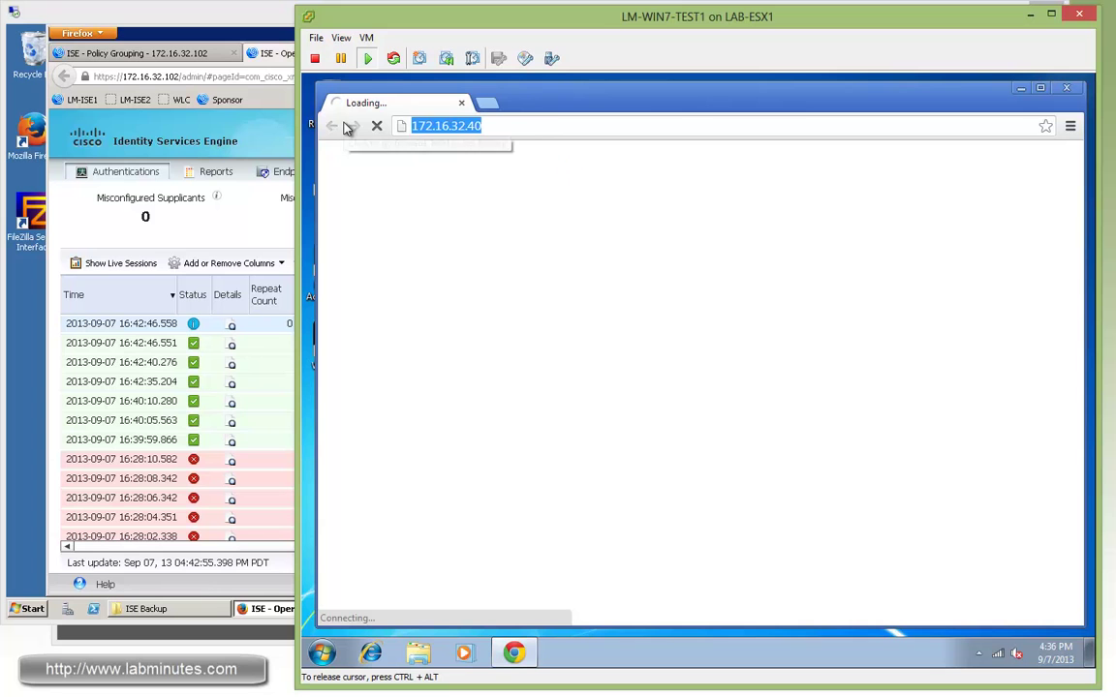
text(cisco.com)
key(Return)
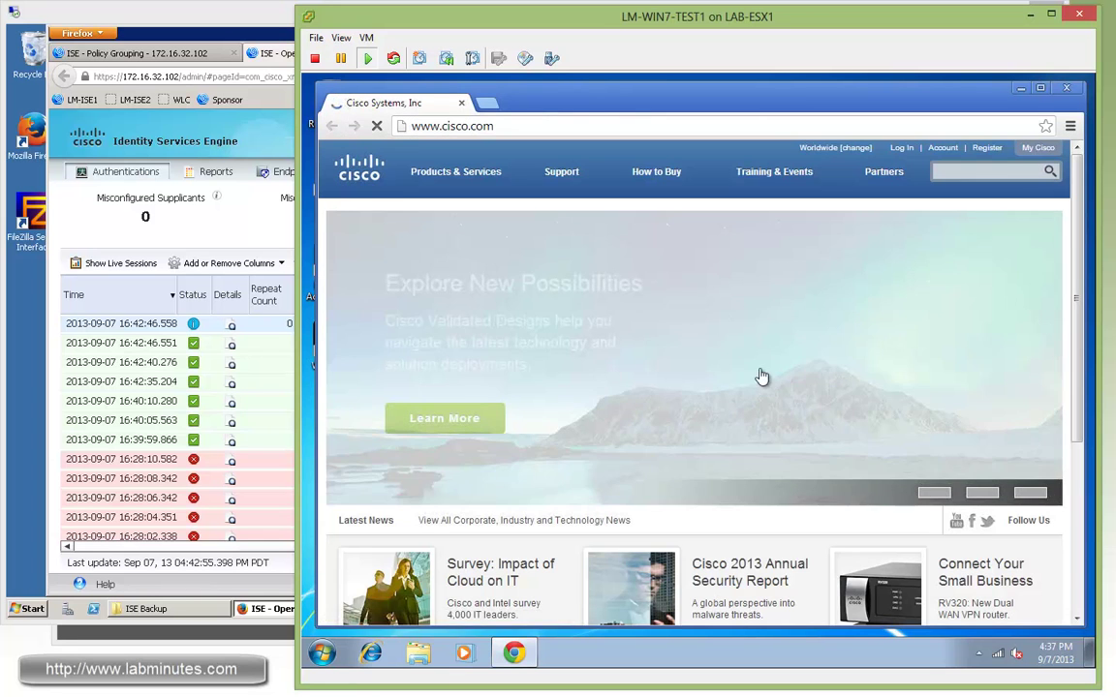
key(alt+Tab)
click(875, 55)
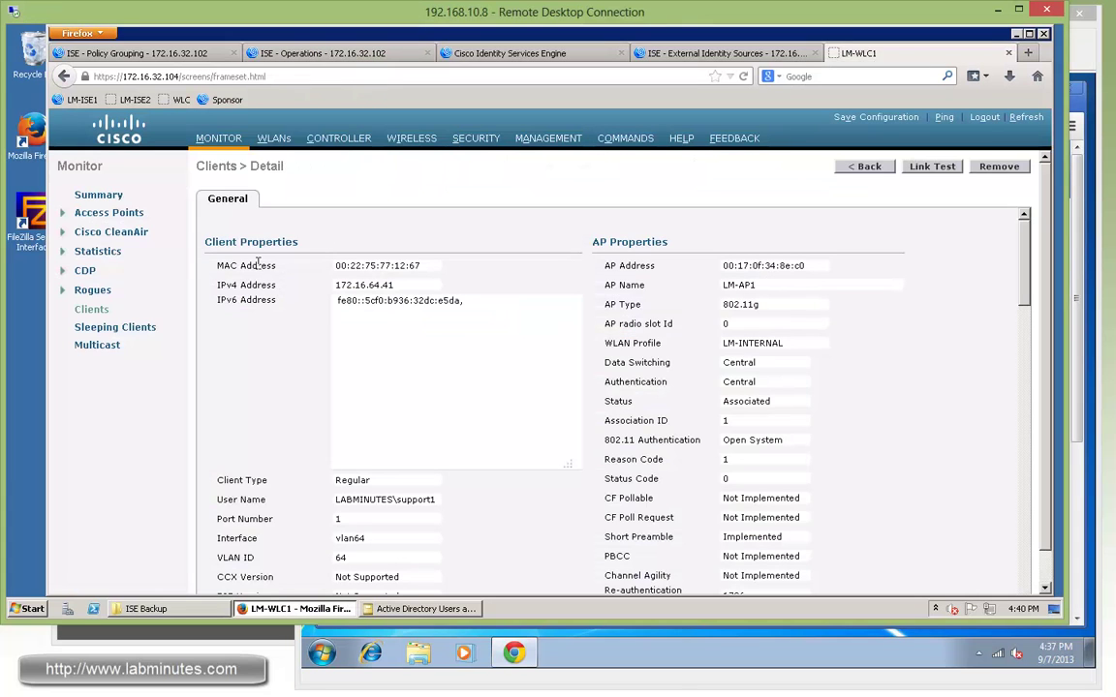
Step: Reopen the client from Monitor > Clients and confirm the support user name and vlan64 interface
click(80, 310)
click(248, 258)
scroll(493, 500, down, 3)
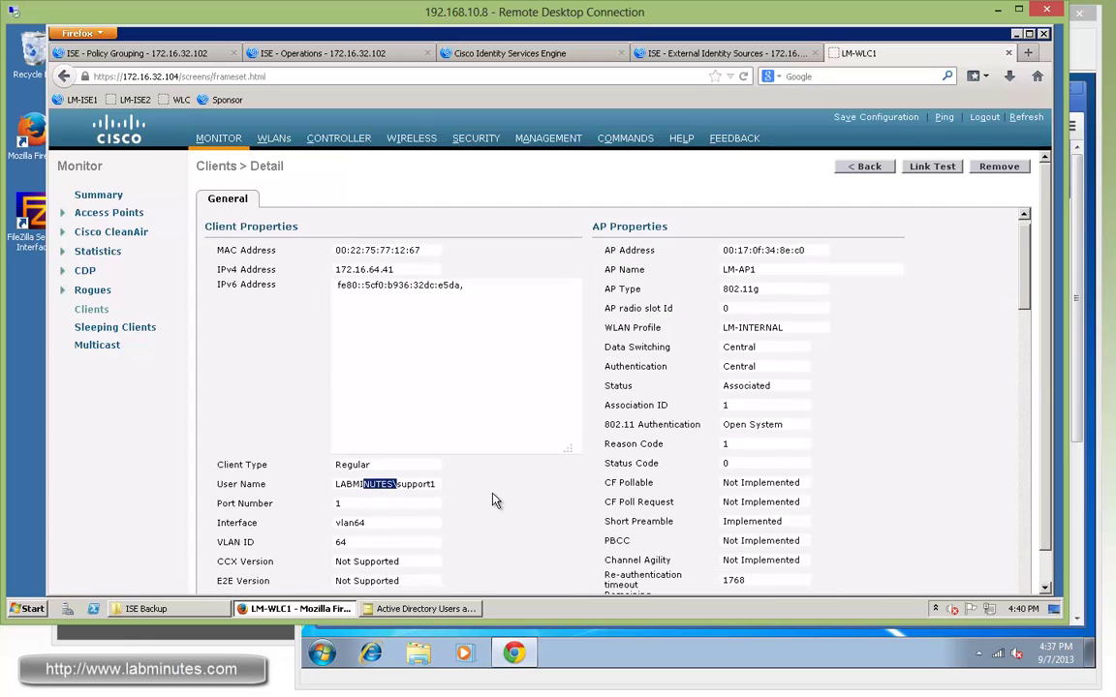
drag(366, 371, 336, 370)
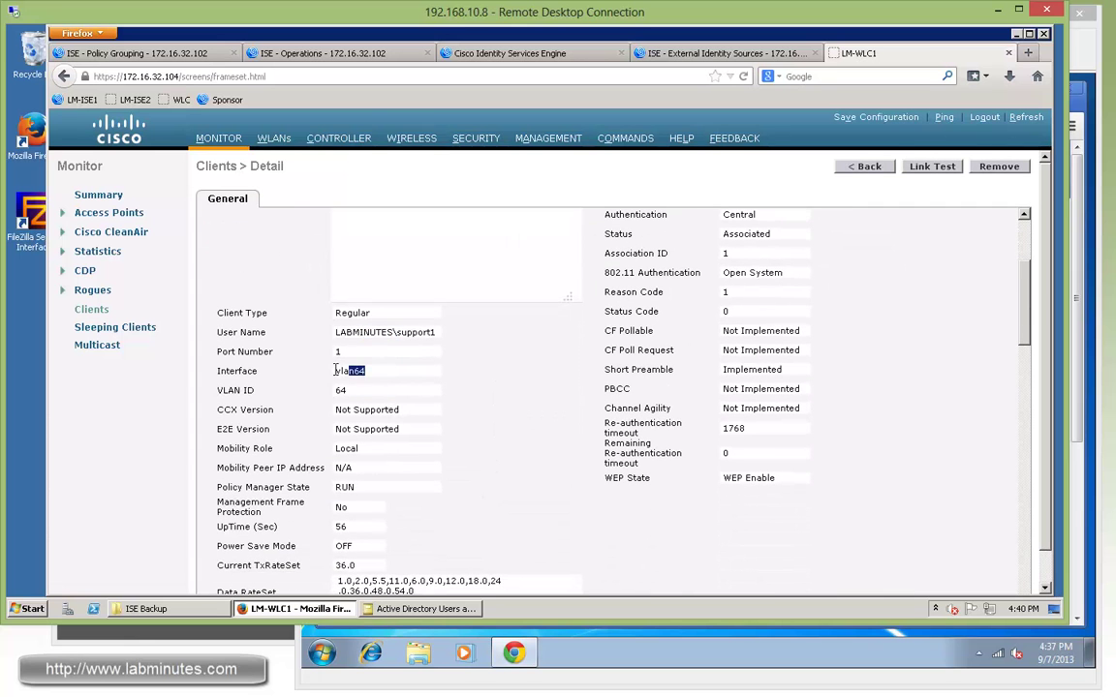
click(560, 413)
scroll(560, 414, down, 3)
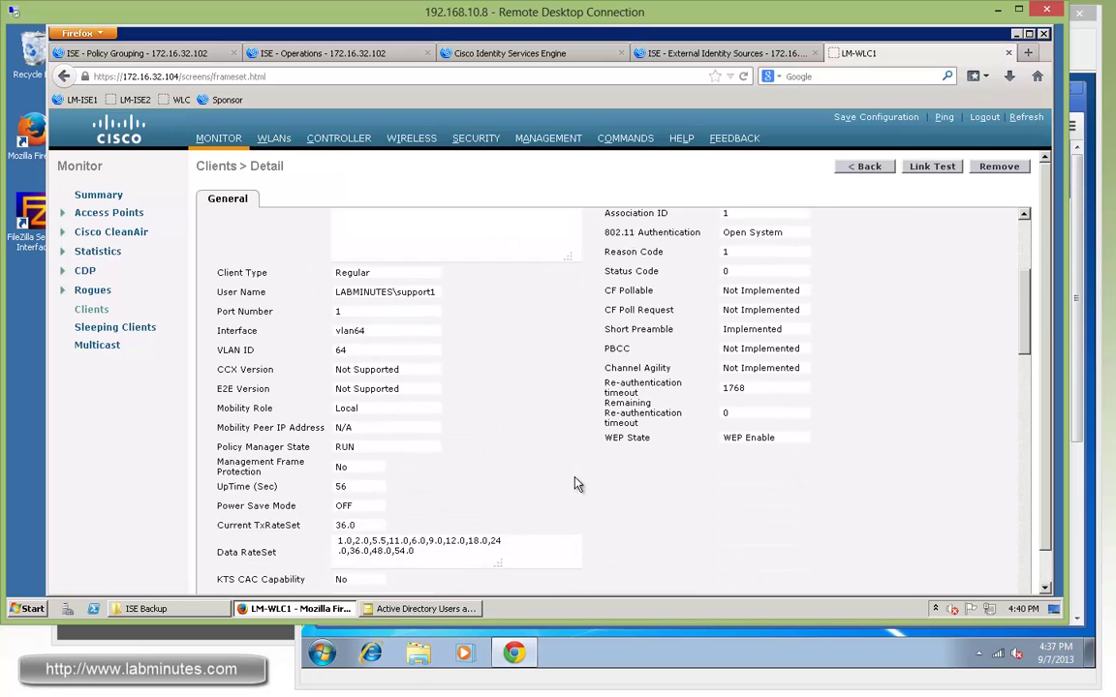
click(623, 657)
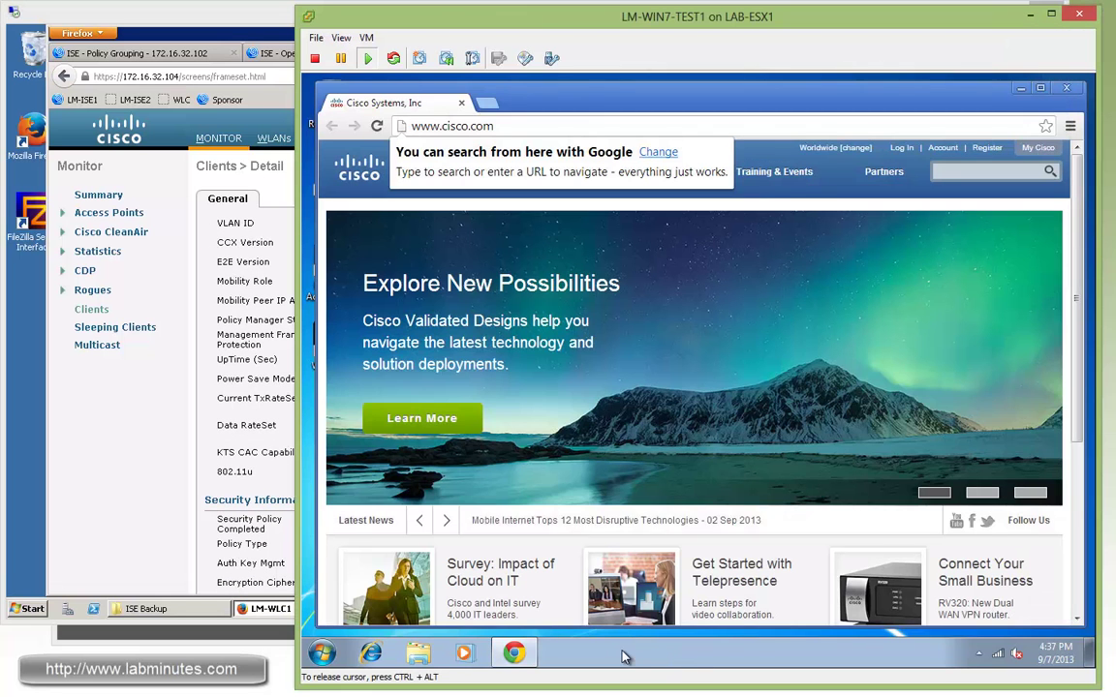
Step: View the LM-INTERNAL connection details showing IPv4 172.16.64.41, then close the Details and Status dialogs
click(992, 653)
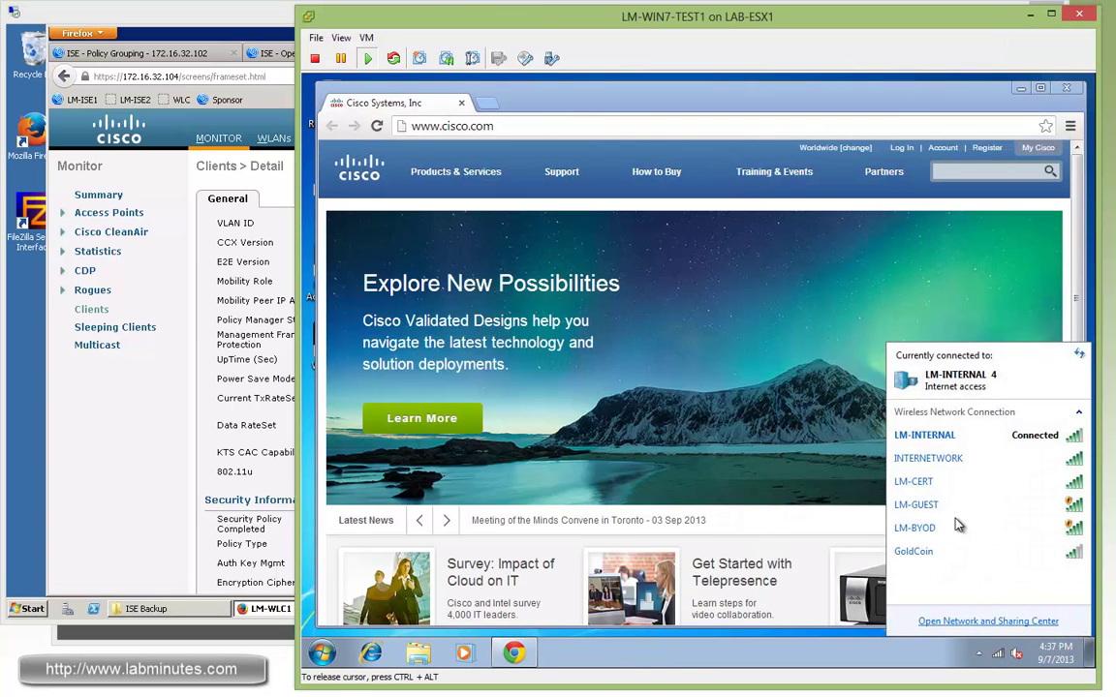
right_click(954, 434)
click(1007, 463)
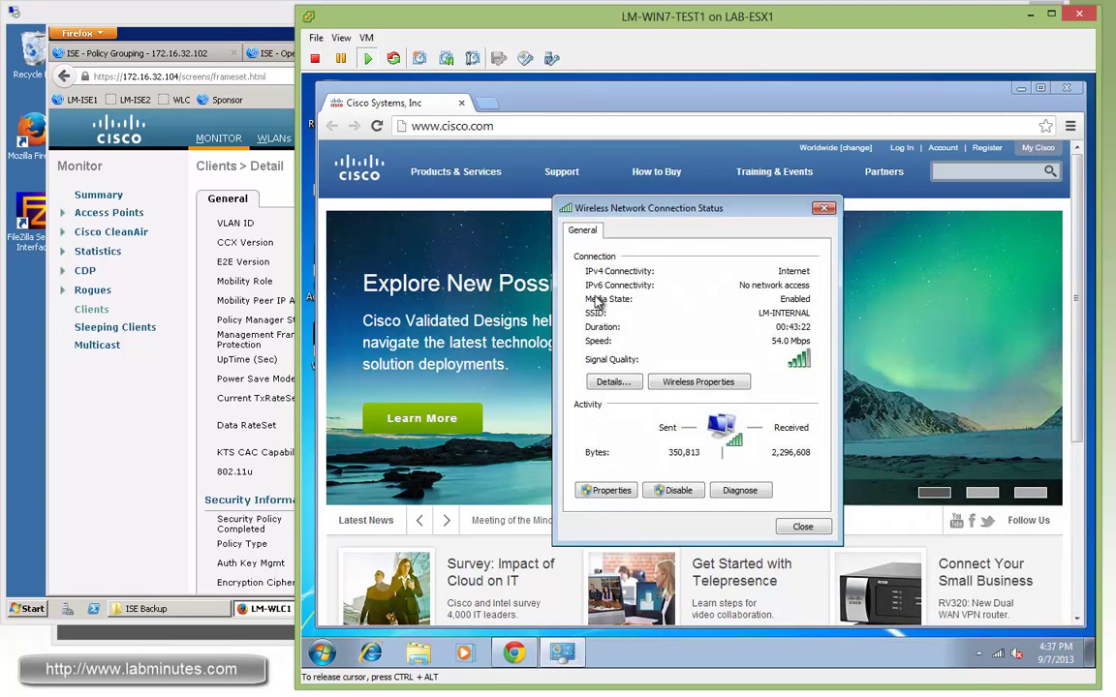
click(605, 380)
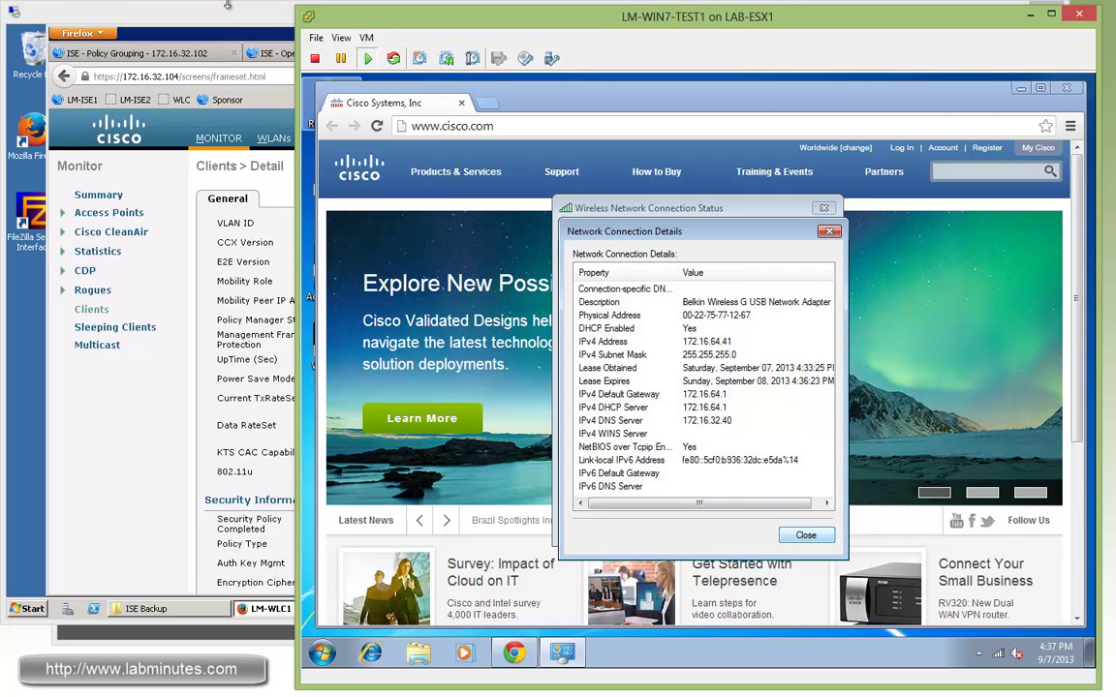
click(830, 231)
click(823, 209)
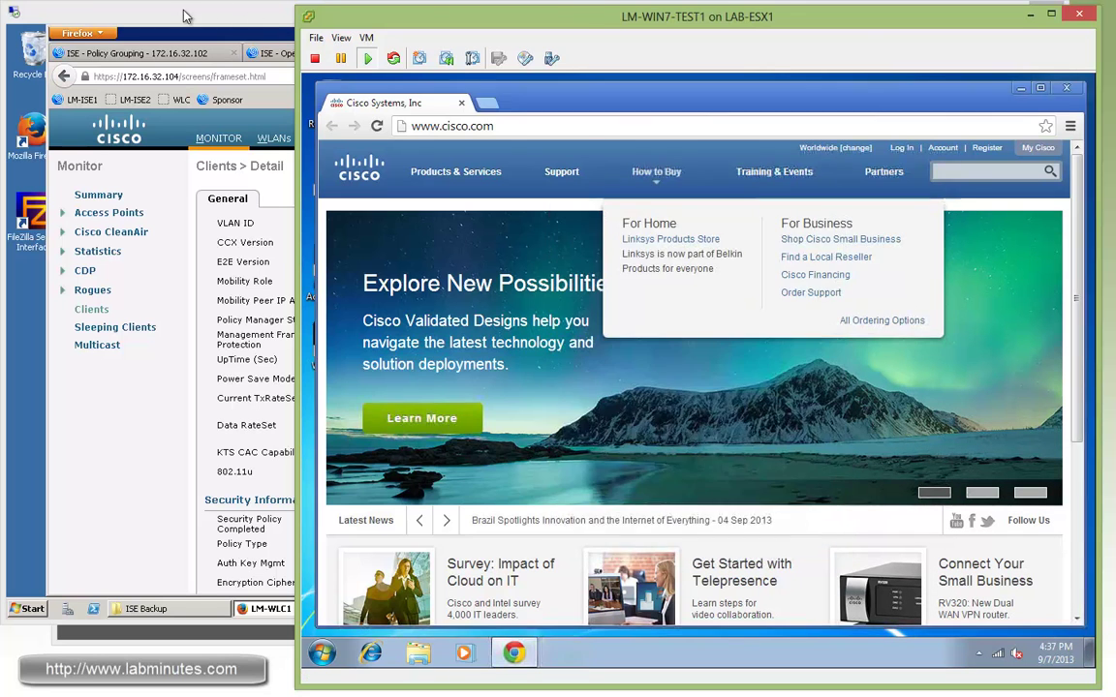
key(alt+Tab)
scroll(627, 476, down, 5)
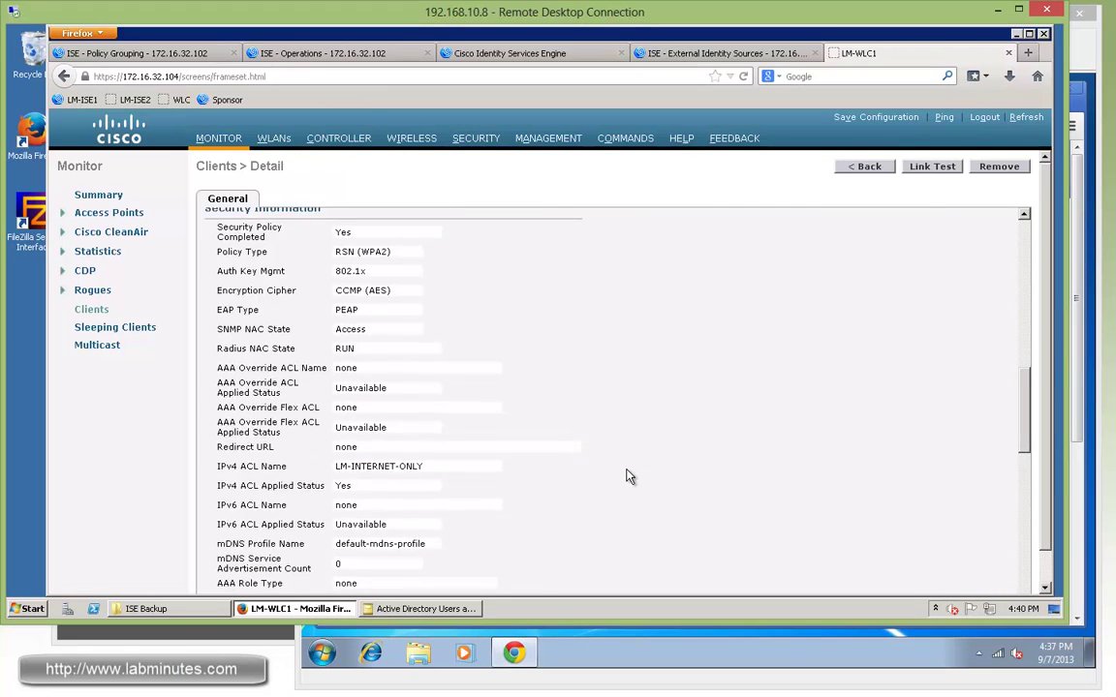
Step: Highlight the client's IPv4 ACL Name, LM-INTERNET-ONLY, under Security Information on the WLC detail page
drag(290, 300, 240, 298)
drag(423, 300, 328, 300)
click(648, 379)
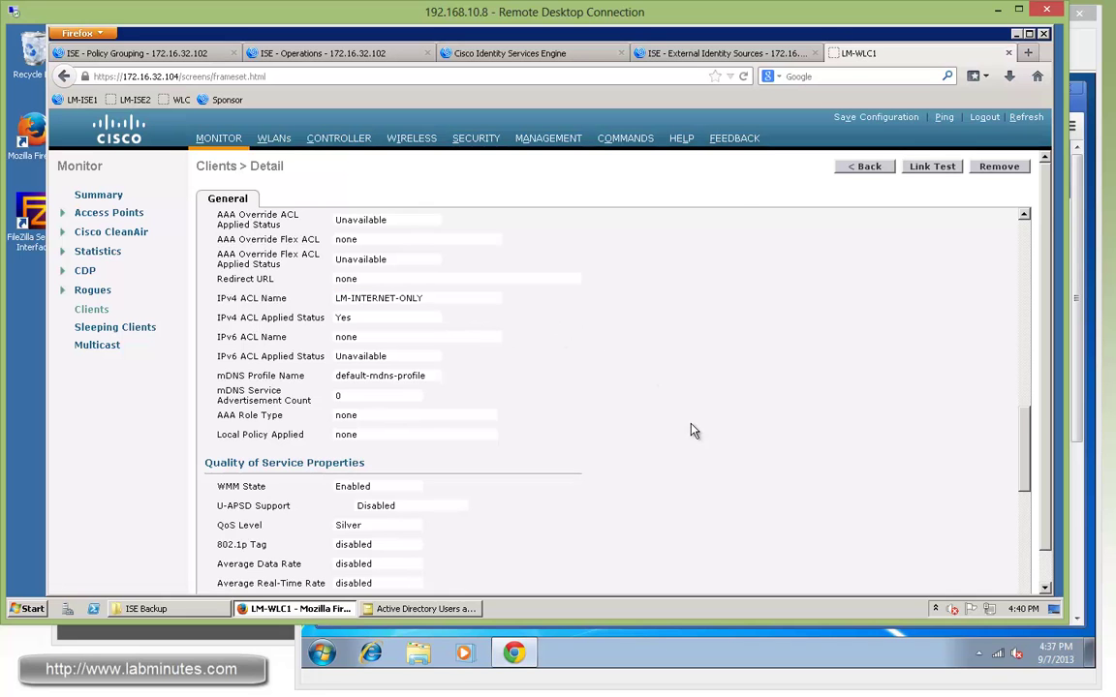
scroll(634, 387, up, 7)
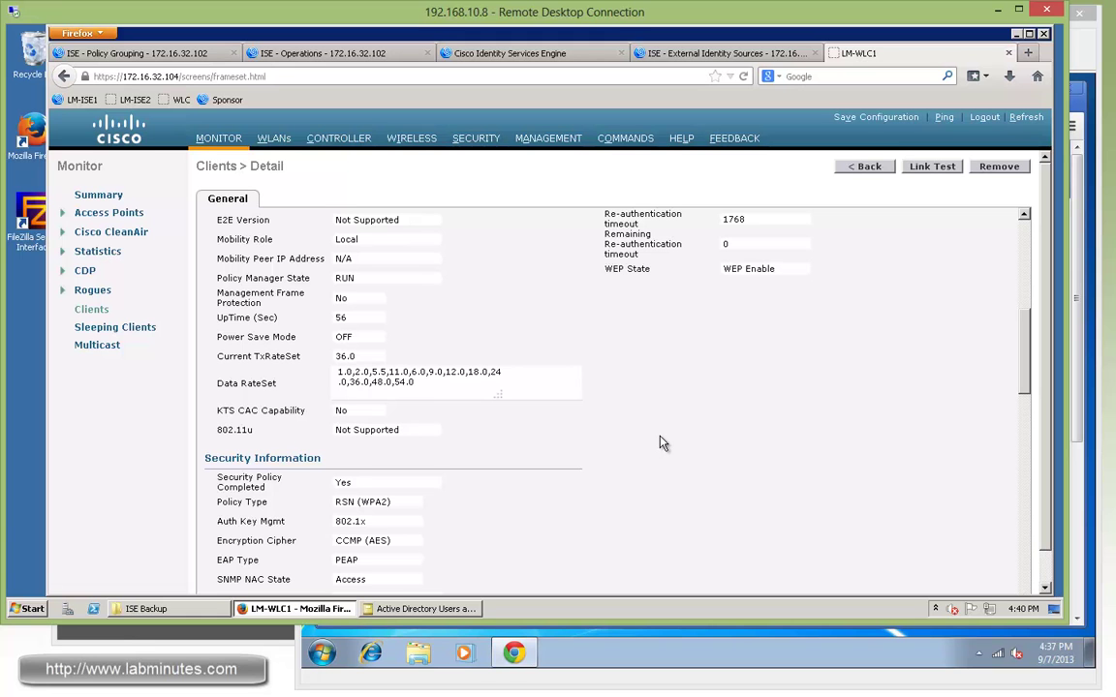
scroll(659, 443, up, 5)
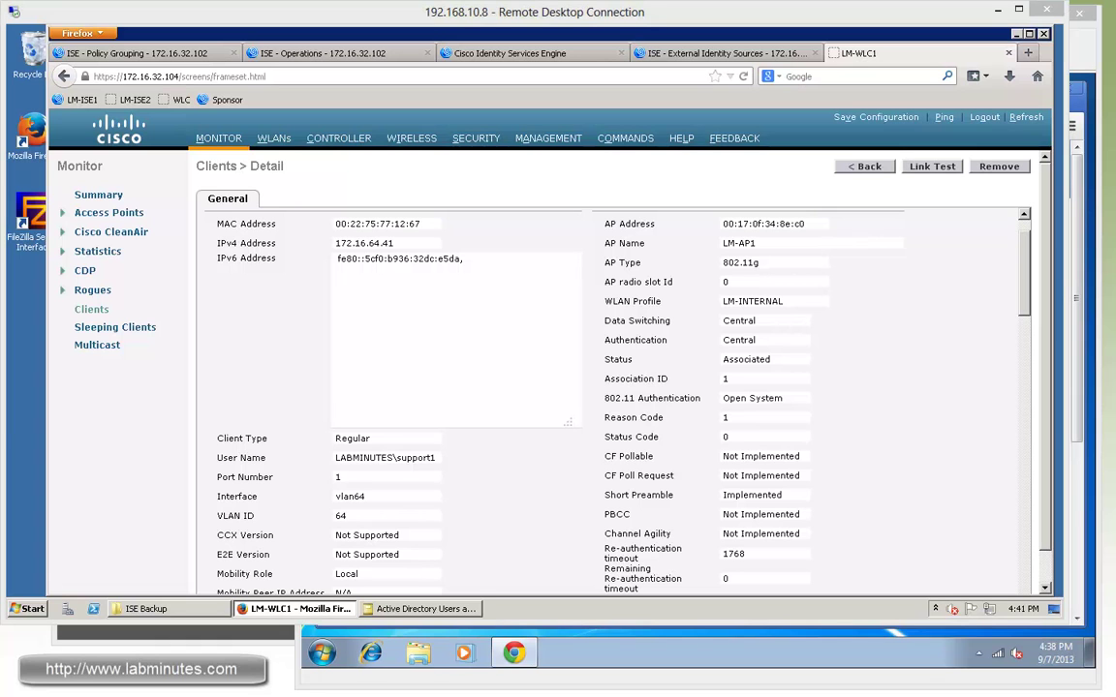
scroll(610, 388, up, 1)
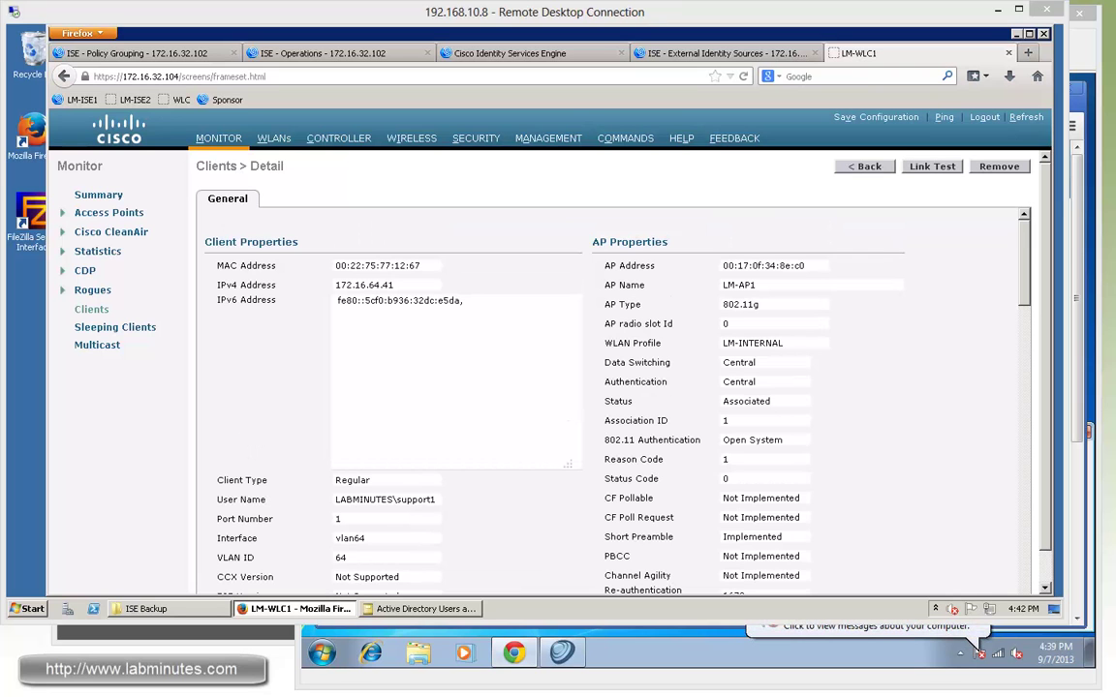
key(alt+Tab)
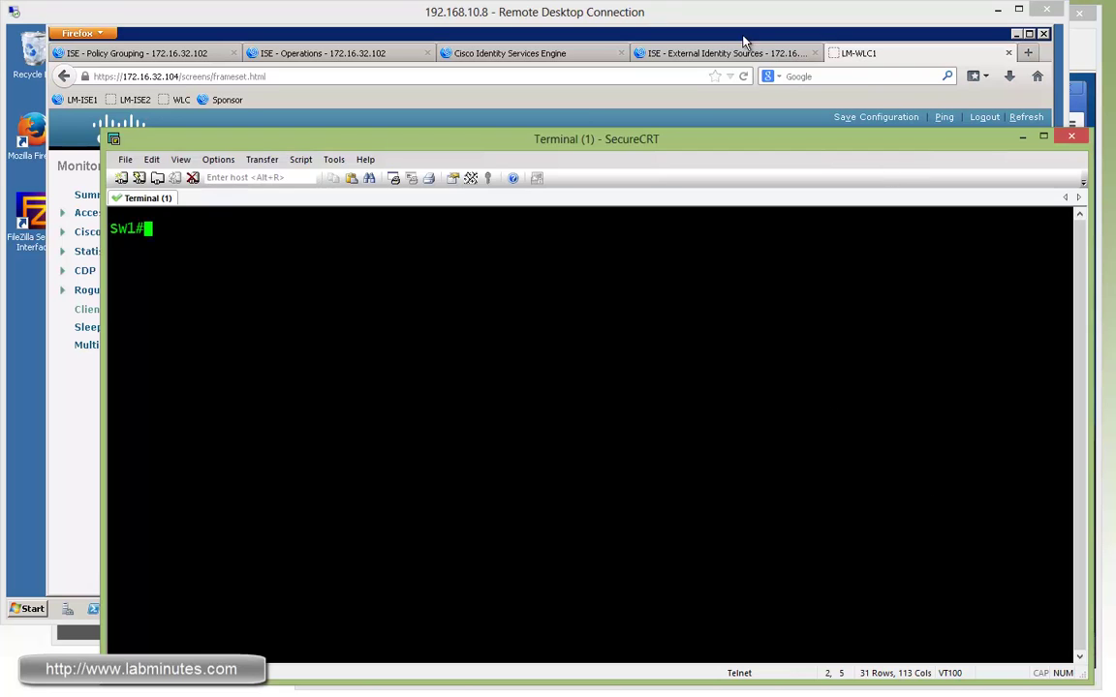
Step: Run 'sh mac add | in 1267' on SW1 to find MAC 0022.7577.1267 on port Fa1/0/15
click(1023, 142)
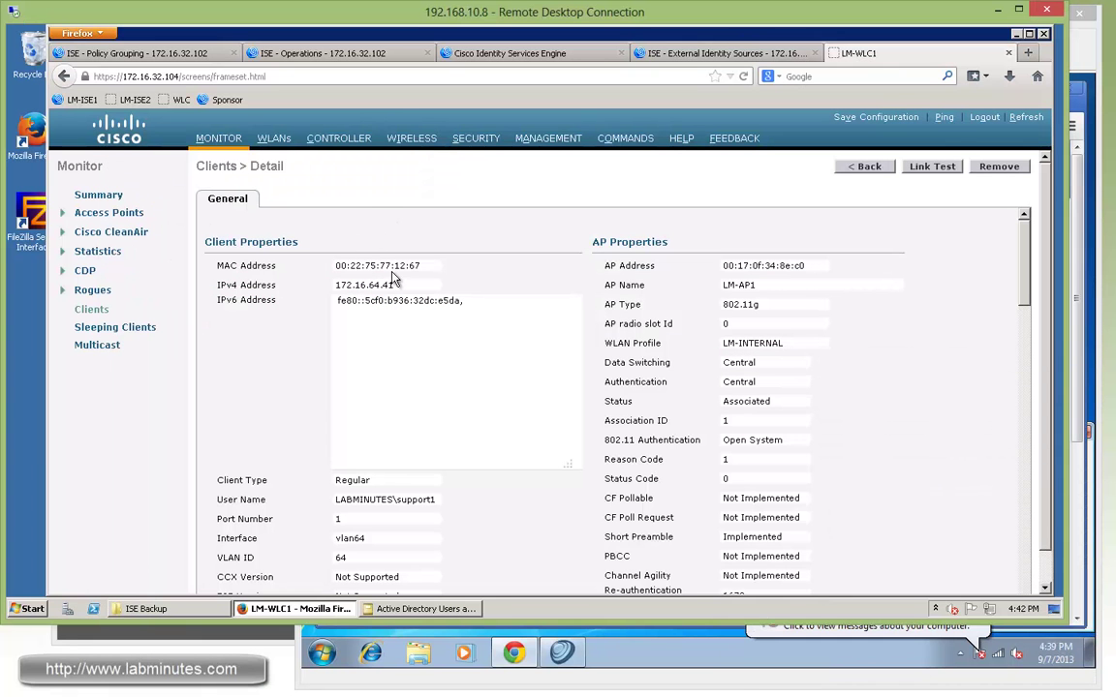
drag(420, 266, 394, 265)
key(alt+Tab)
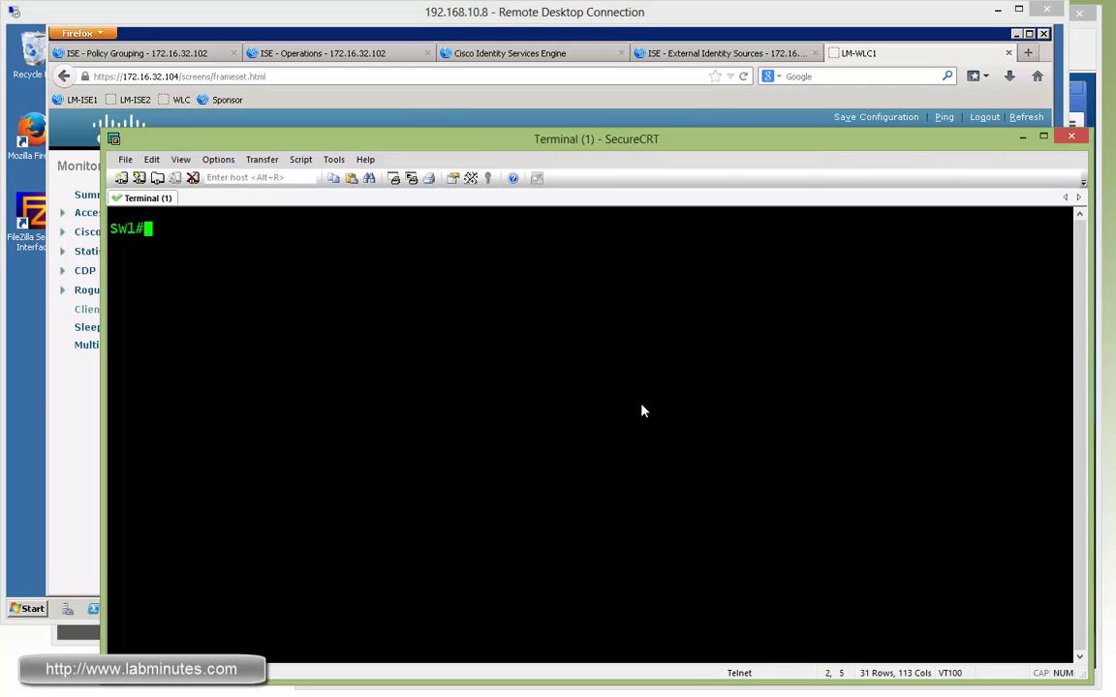
text(sh mac add | in 1267)
key(Return)
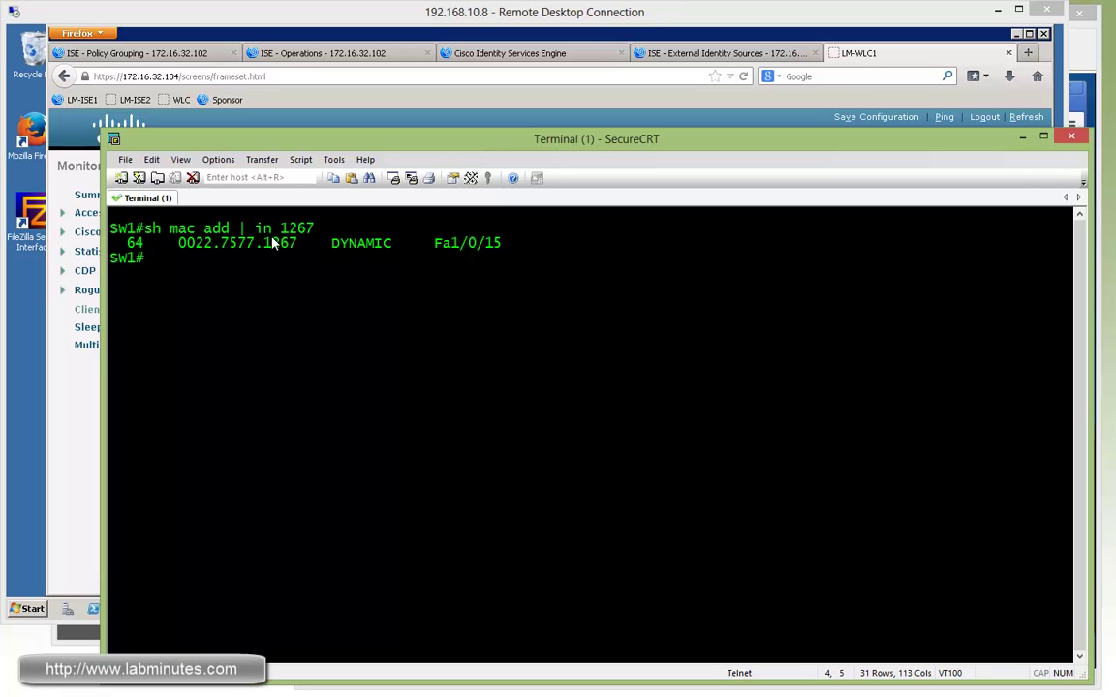
double_click(184, 243)
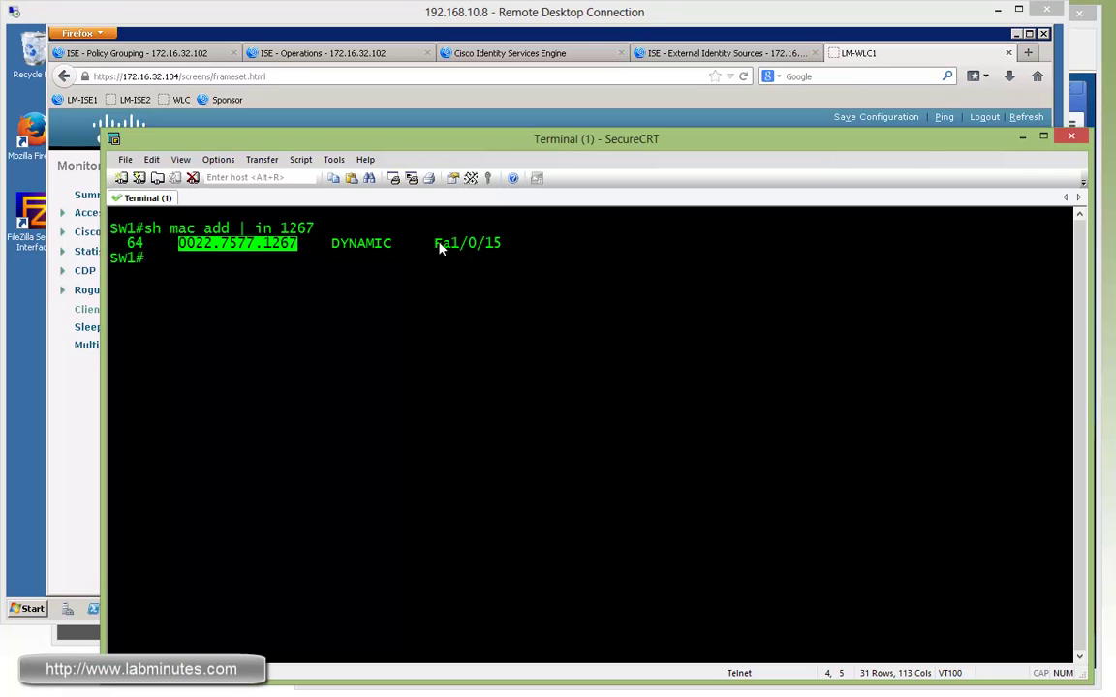
drag(501, 244, 434, 243)
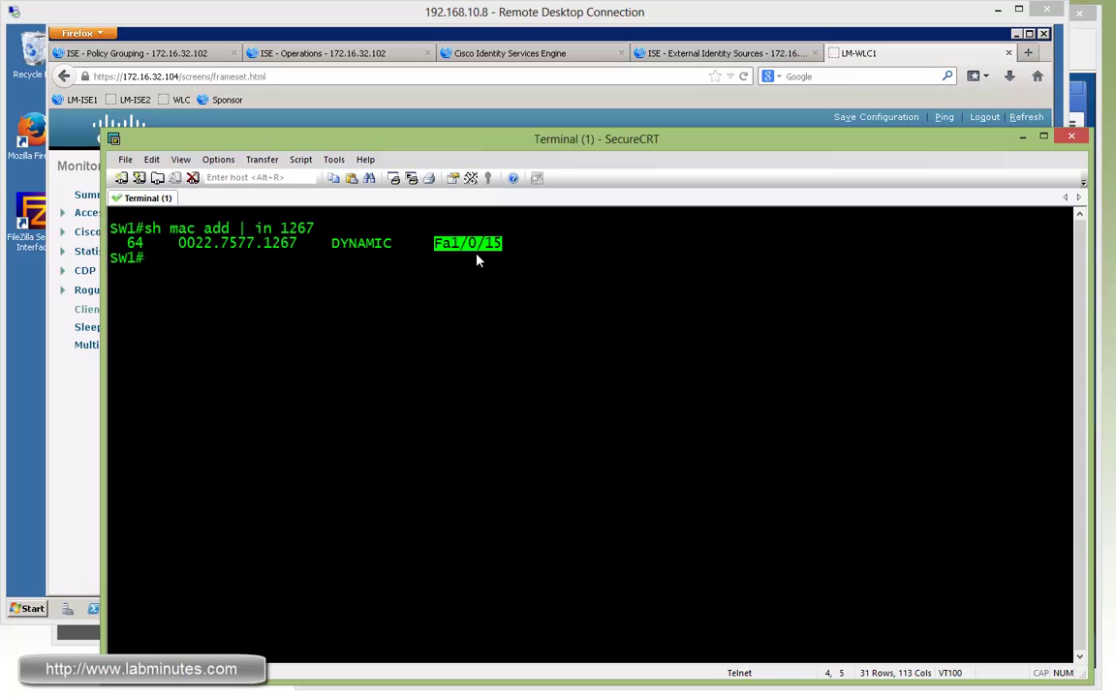
Step: Show the running config of Fa1/0/15, a dot1q trunk described as ESXi1 VMnic1
text(sh run int)
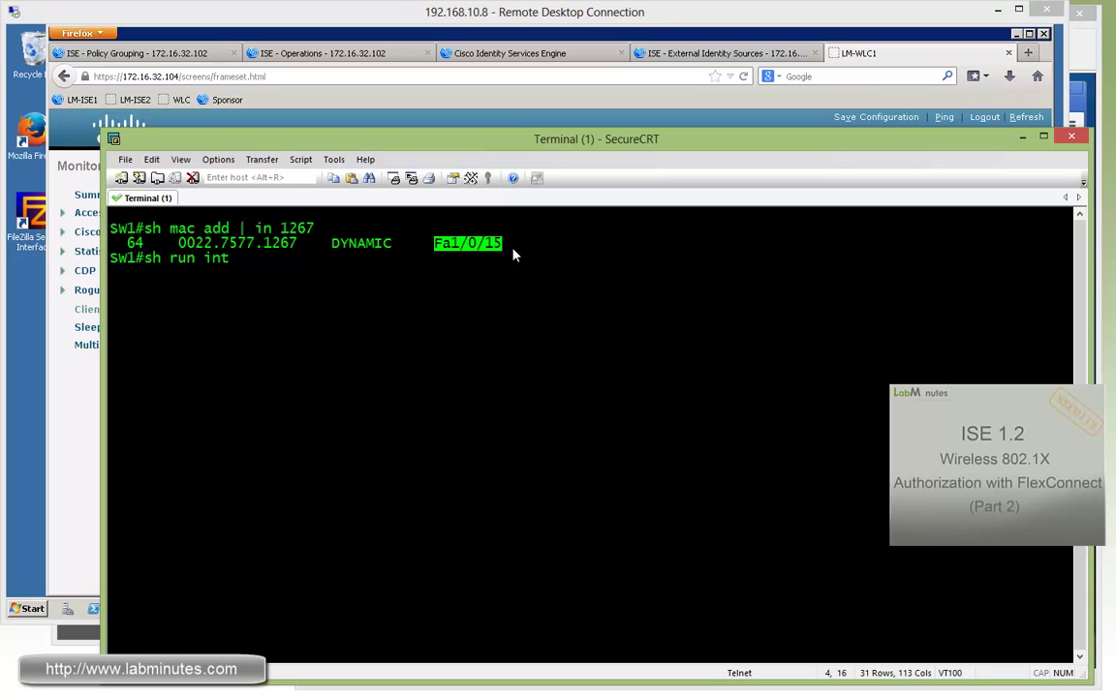
text(f1/0/15)
key(Return)
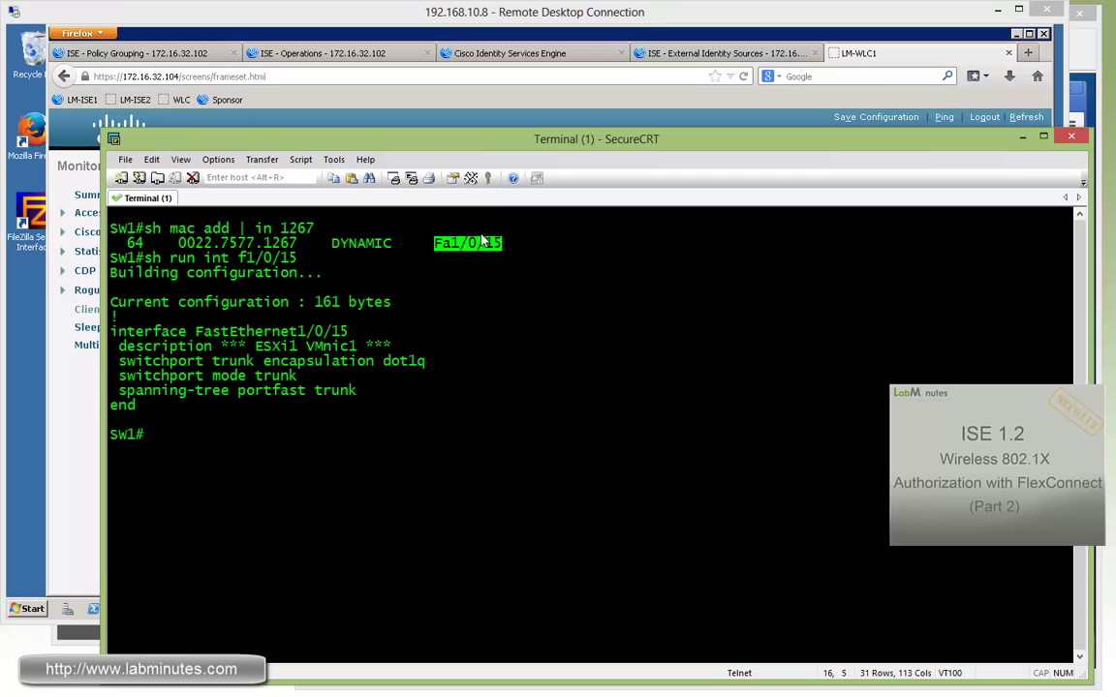
drag(295, 347, 210, 347)
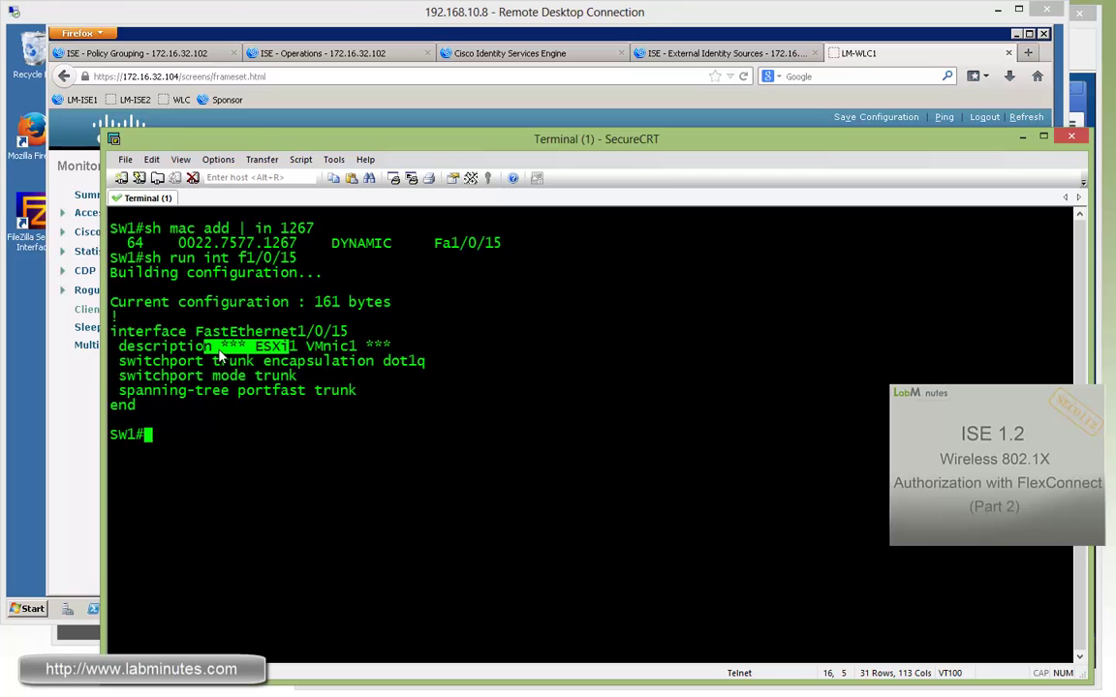